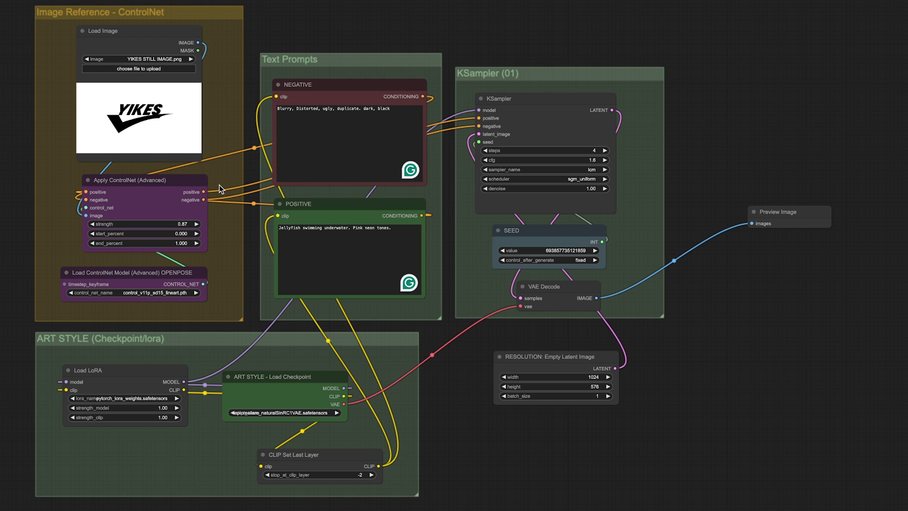
- Examine the workflow's image reference, ControlNet model, checkpoint, KSampler and empty latent resolution nodes one after another
{"action": "left_click", "coordinate": [168, 29]}
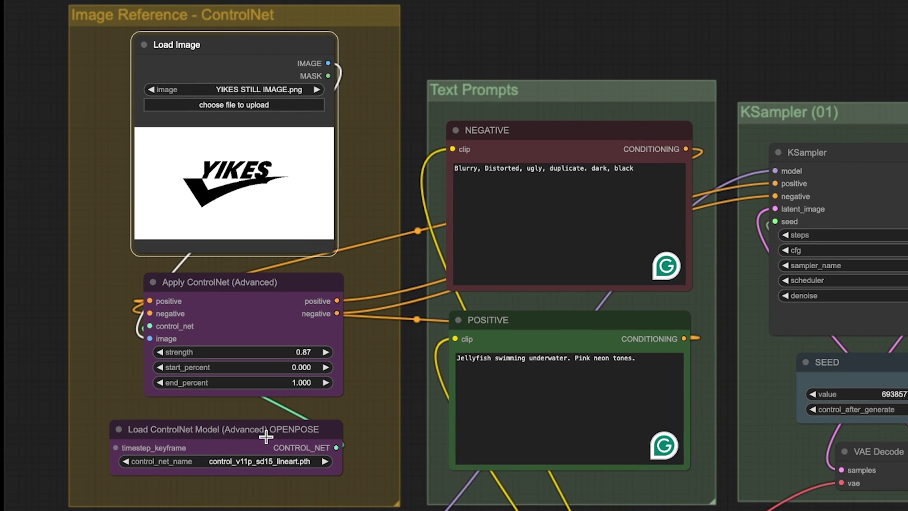
{"action": "left_click", "coordinate": [265, 432]}
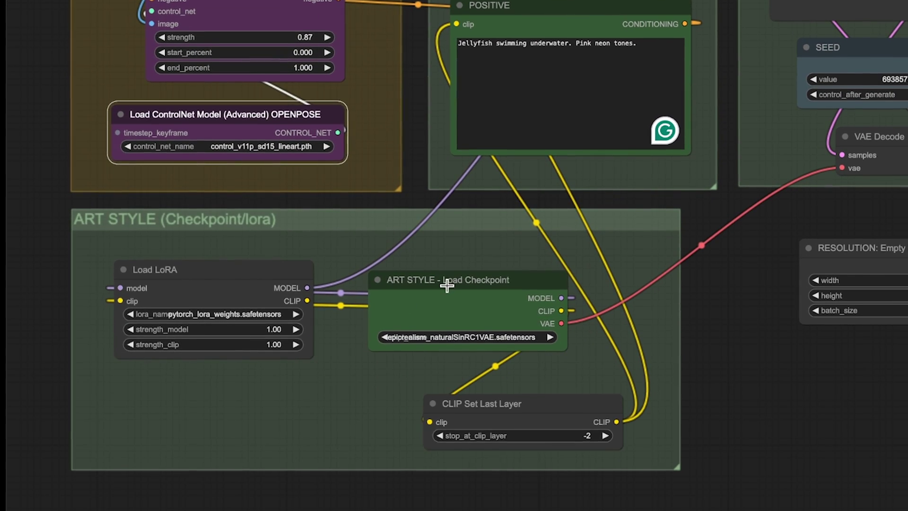
{"action": "left_click", "coordinate": [527, 306]}
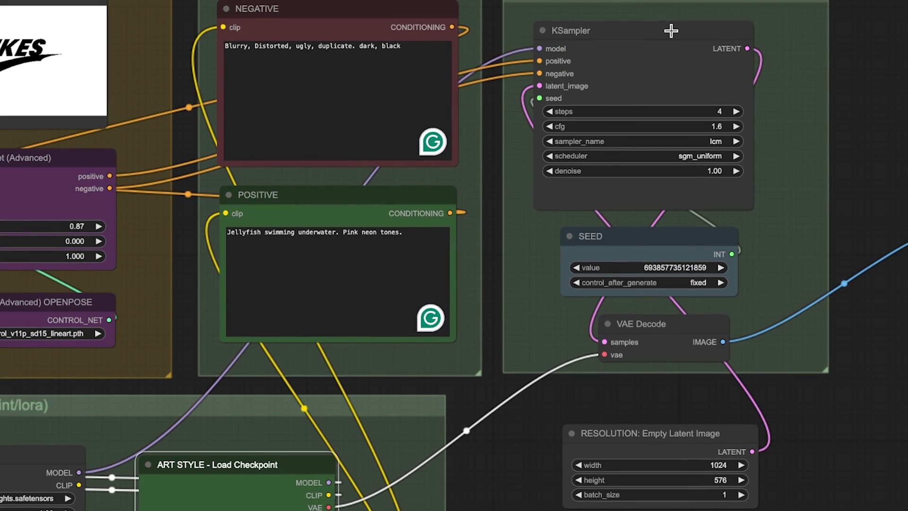
{"action": "left_click", "coordinate": [673, 36]}
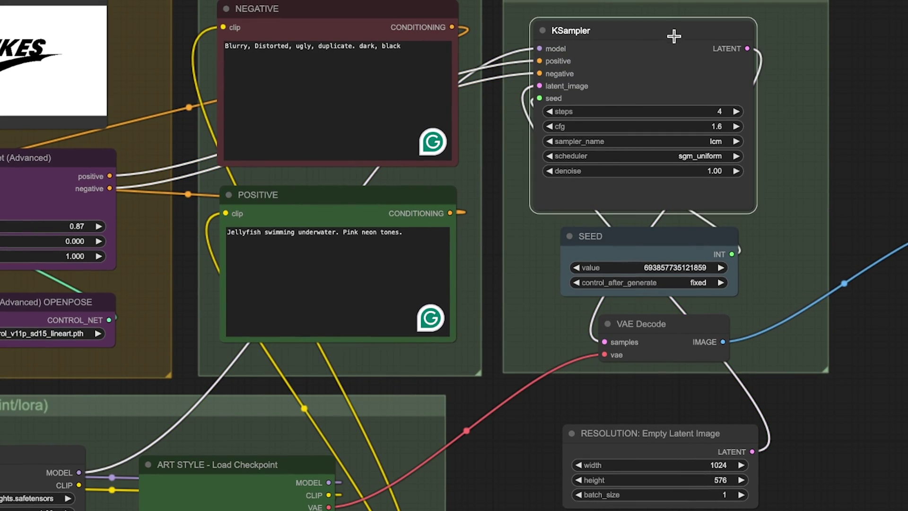
{"action": "left_click", "coordinate": [726, 438]}
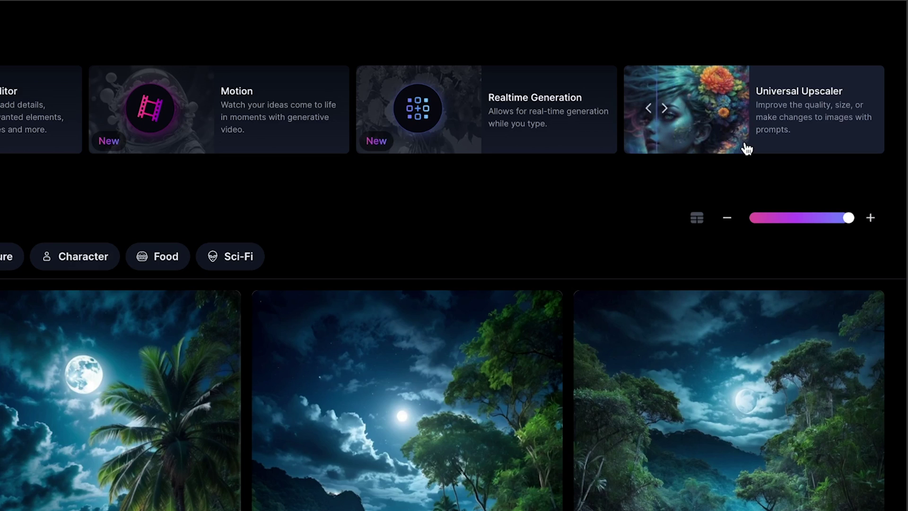
- Open Leonardo.Ai's Universal Upscaler and add the underwater YIKES logo picture as the source image
{"action": "left_click", "coordinate": [746, 149]}
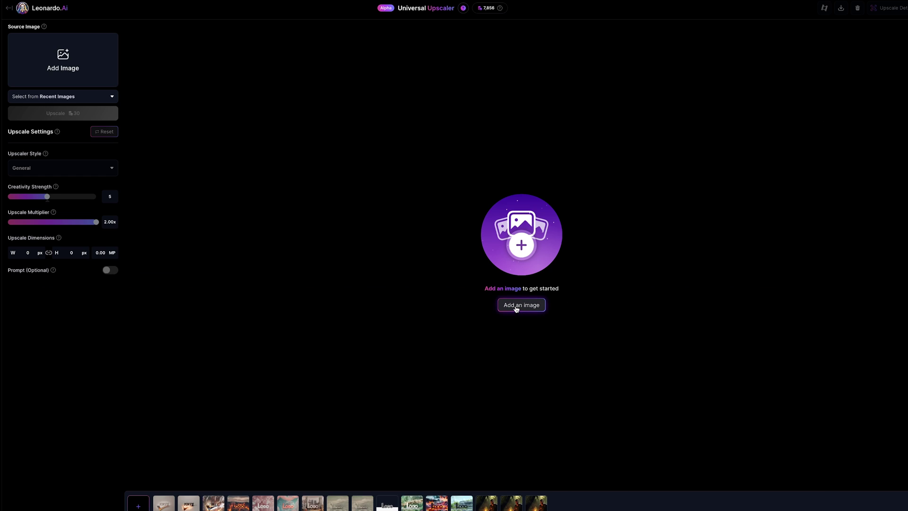
{"action": "left_click", "coordinate": [516, 306]}
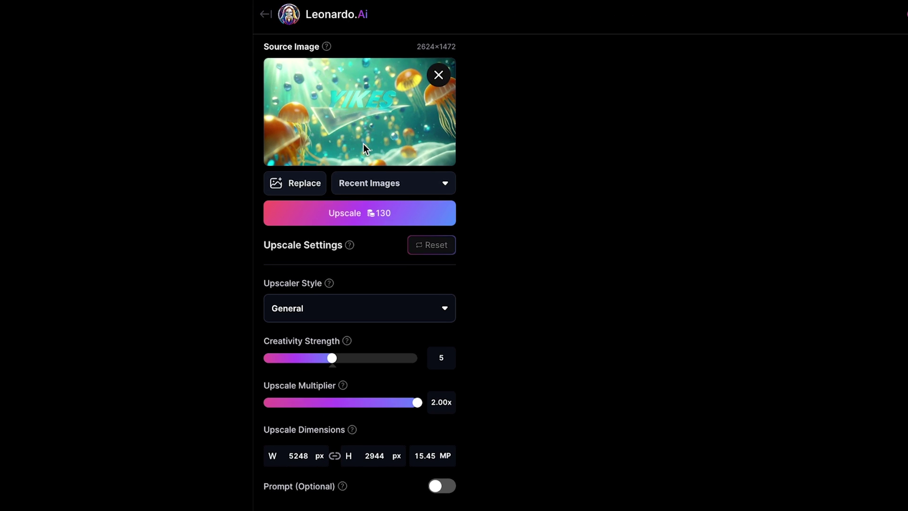
- Set the upscaler style to Cinematic and raise the creativity strength to 9
{"action": "left_click", "coordinate": [391, 310]}
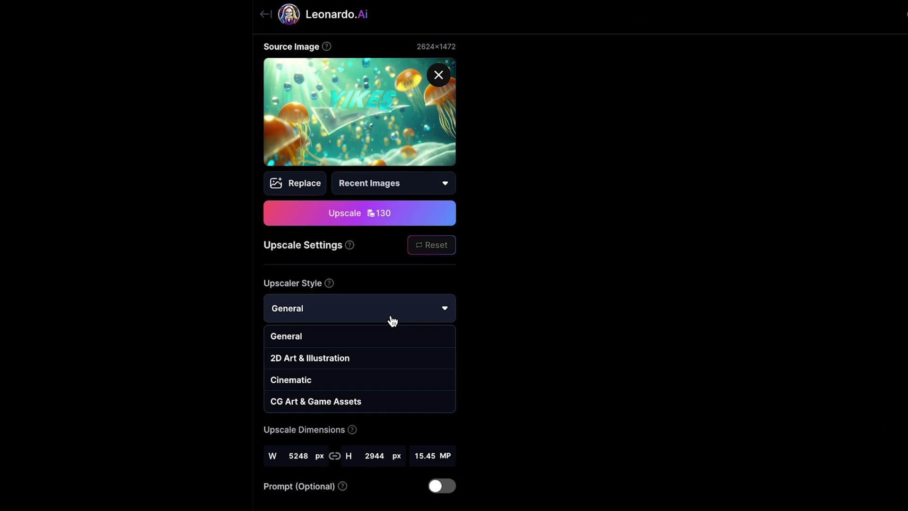
{"action": "left_click", "coordinate": [311, 386]}
{"action": "left_click_drag", "start_coordinate": [341, 358], "coordinate": [388, 361]}
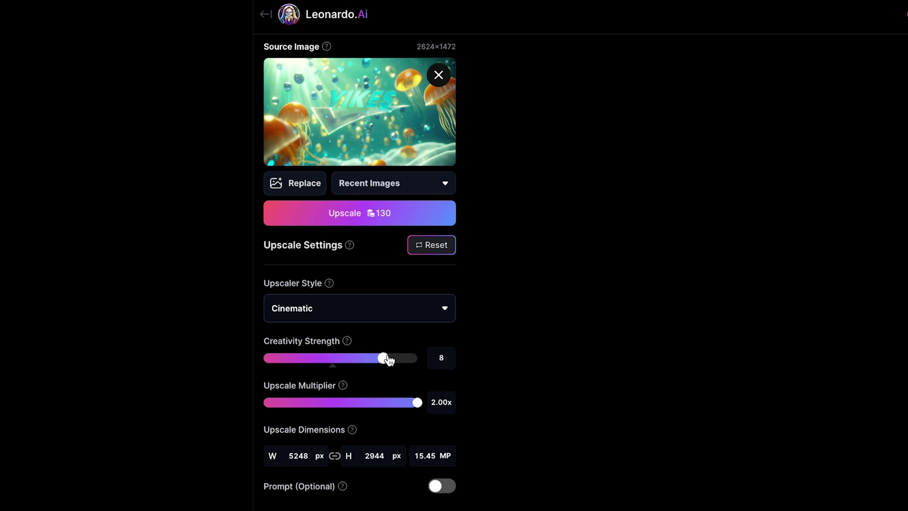
- Enable the optional prompt "Logo underwater surrounded by jelly fish and bubbles. High Detail, realism." and start the upscale
{"action": "scroll", "coordinate": [398, 360], "scroll_direction": "down", "scroll_amount": 4}
{"action": "left_click", "coordinate": [441, 291]}
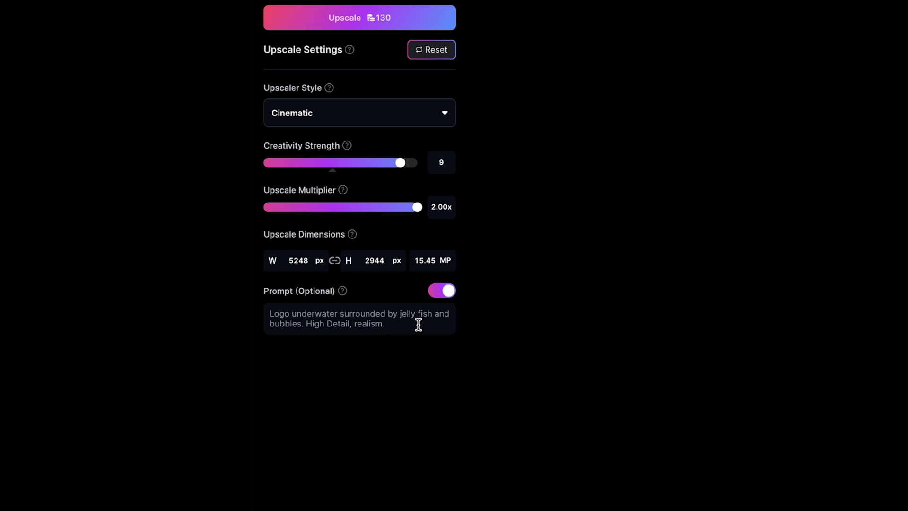
{"action": "scroll", "coordinate": [381, 142], "scroll_direction": "up", "scroll_amount": 3}
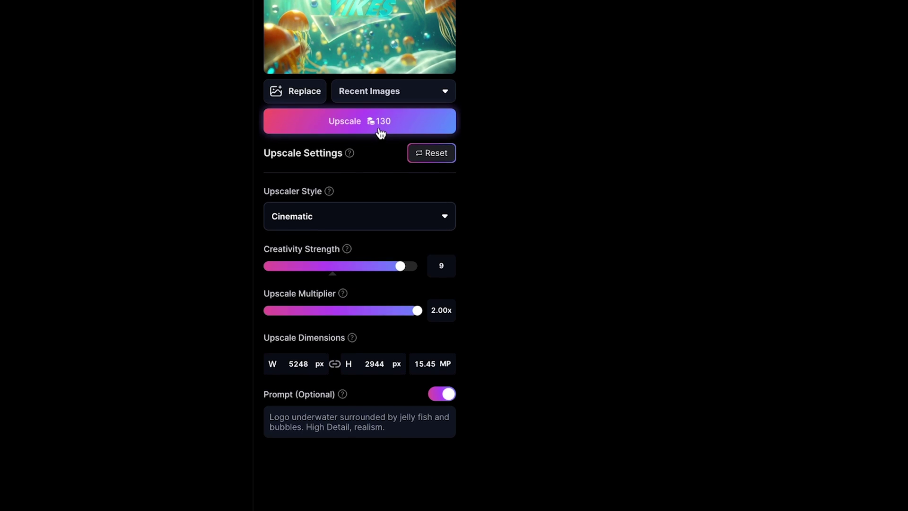
{"action": "left_click", "coordinate": [381, 174]}
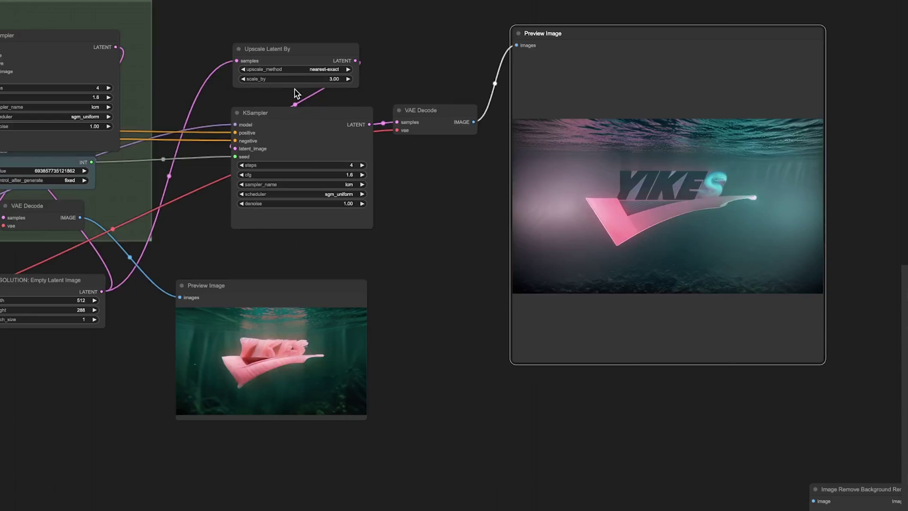
- Switch to the ComfyUI workflow and examine its Upscale Latent By, second KSampler, VAE Decode and Preview Image nodes
{"action": "left_click", "coordinate": [294, 56]}
{"action": "left_click", "coordinate": [321, 117]}
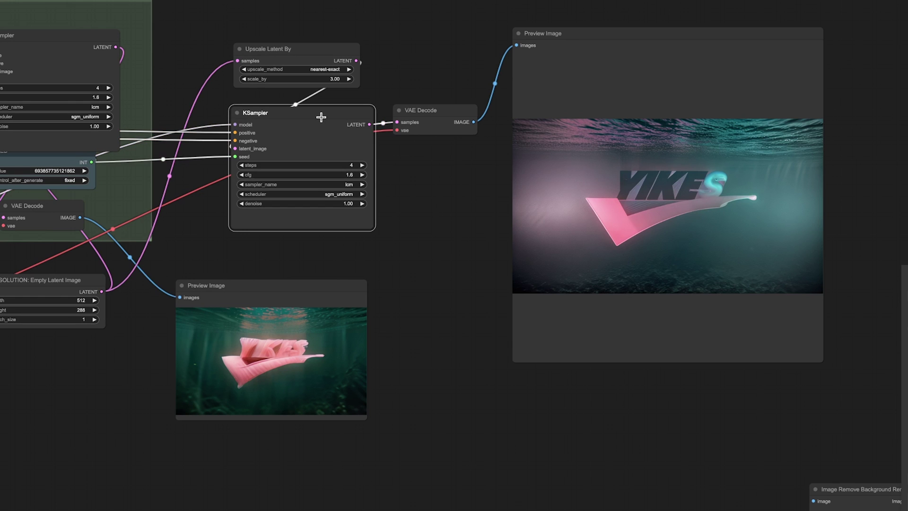
{"action": "left_click", "coordinate": [423, 114]}
{"action": "left_click", "coordinate": [562, 36]}
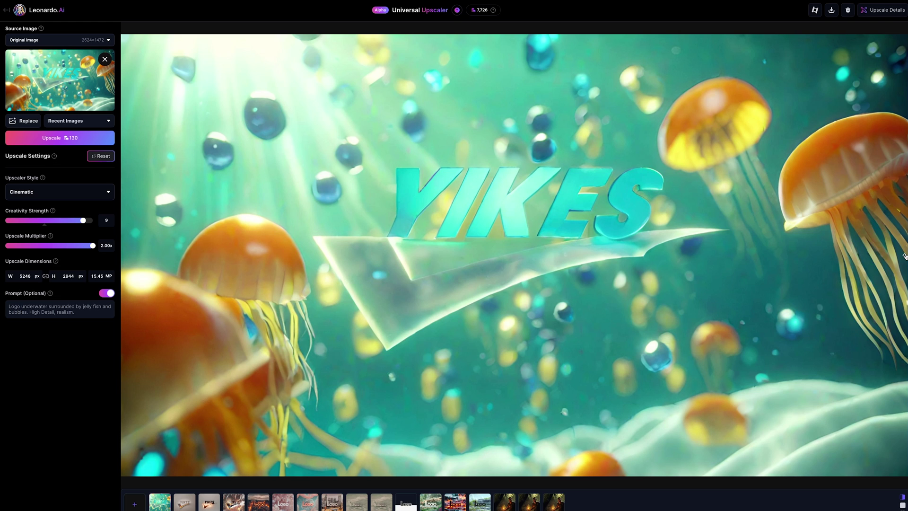
- Switch to Leonardo.Ai, compare the upscaled logo picture with the original across its full width and download the result
{"action": "left_click_drag", "start_coordinate": [903, 256], "coordinate": [101, 279]}
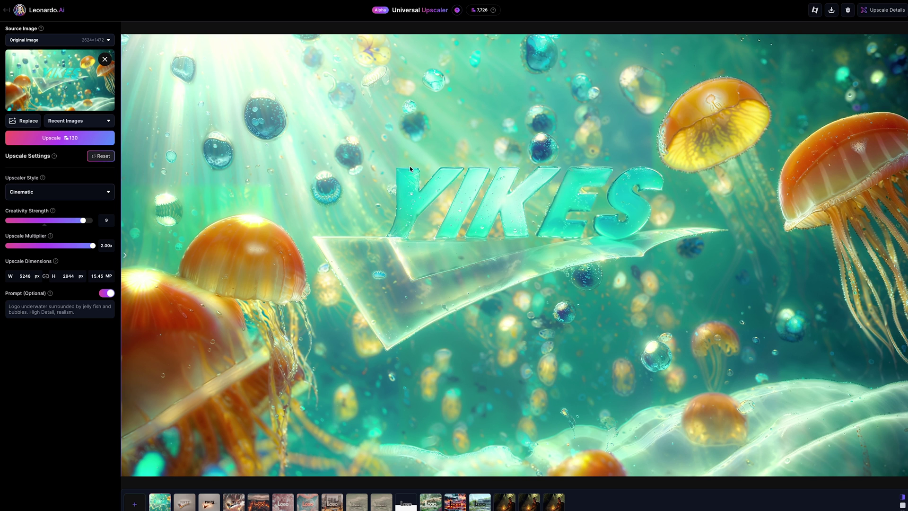
{"action": "mouse_move", "coordinate": [133, 254]}
{"action": "left_mouse_down"}
{"action": "mouse_move", "coordinate": [688, 257]}
{"action": "mouse_move", "coordinate": [119, 255]}
{"action": "left_mouse_up"}
{"action": "left_click", "coordinate": [832, 11]}
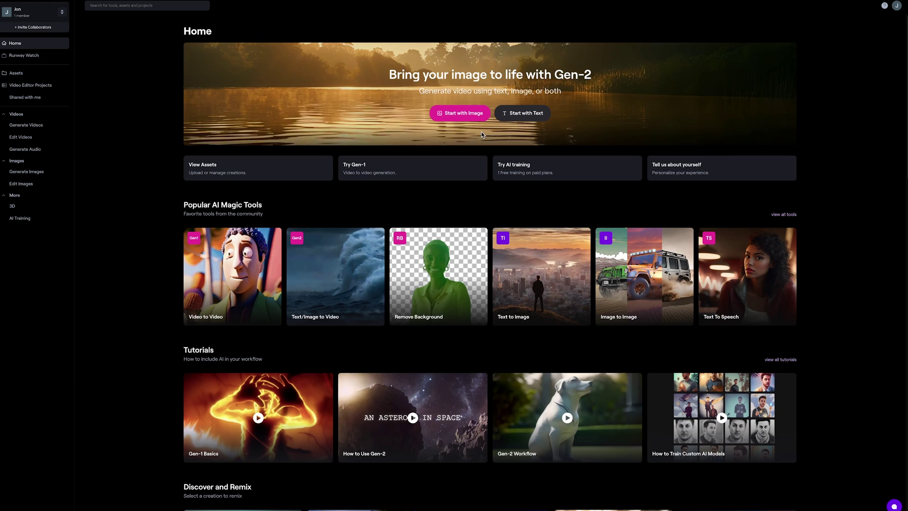
- In Runway, start a Gen-2 video from the upscaled image and save a camera motion with zoom at about 2.1
{"action": "left_click", "coordinate": [441, 112]}
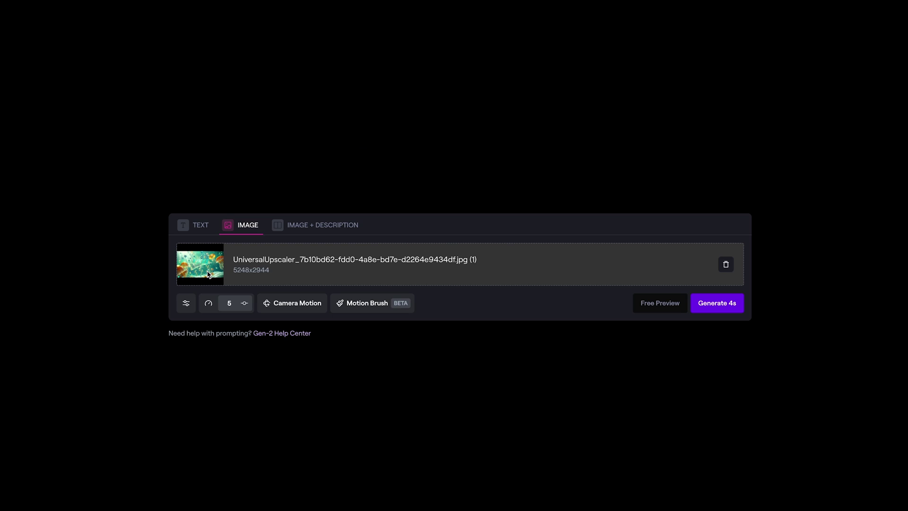
{"action": "left_click", "coordinate": [291, 305]}
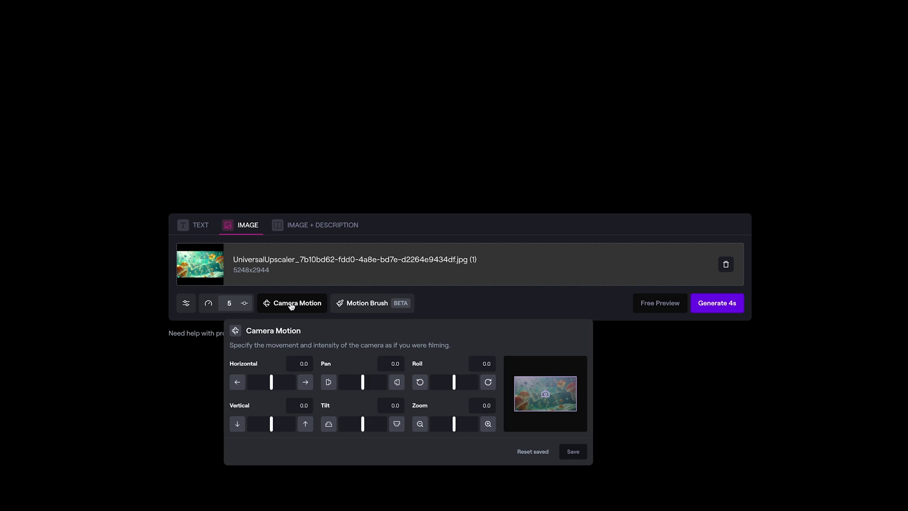
{"action": "left_click_drag", "start_coordinate": [453, 424], "coordinate": [456, 424]}
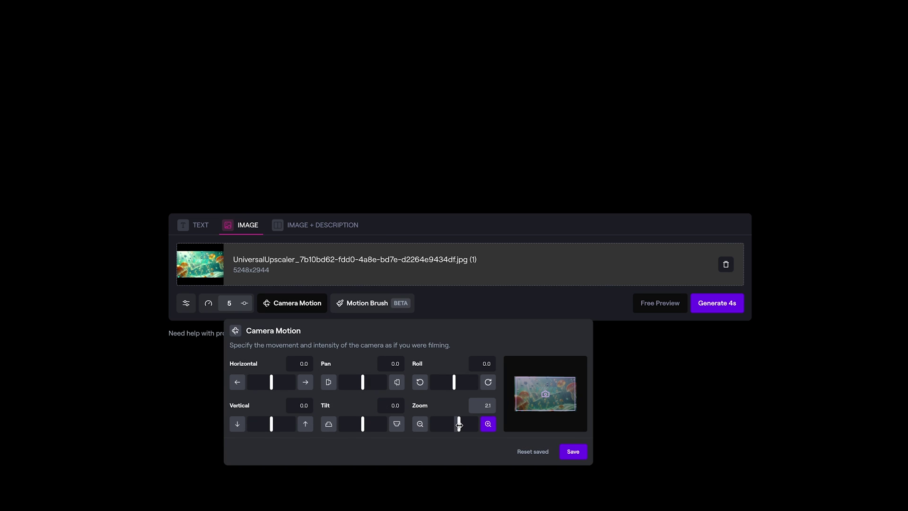
{"action": "left_click", "coordinate": [573, 450]}
- Use image plus description and enter "logo underwater with Jellyfish swimming and bubbles floating up. Caustic rays of light."
{"action": "left_click", "coordinate": [320, 230]}
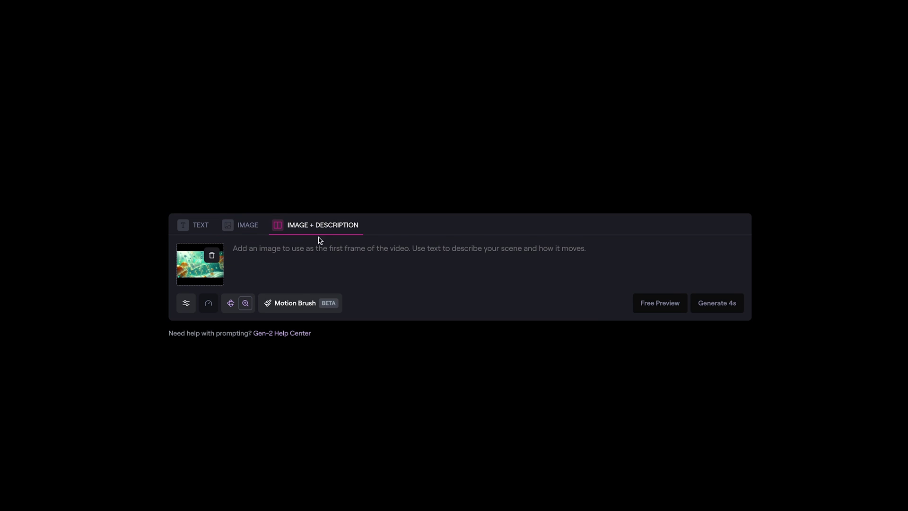
{"action": "type", "text": "logo underwater with Jellyfish swimming and bubbles floating up. Caustic rays of light."}
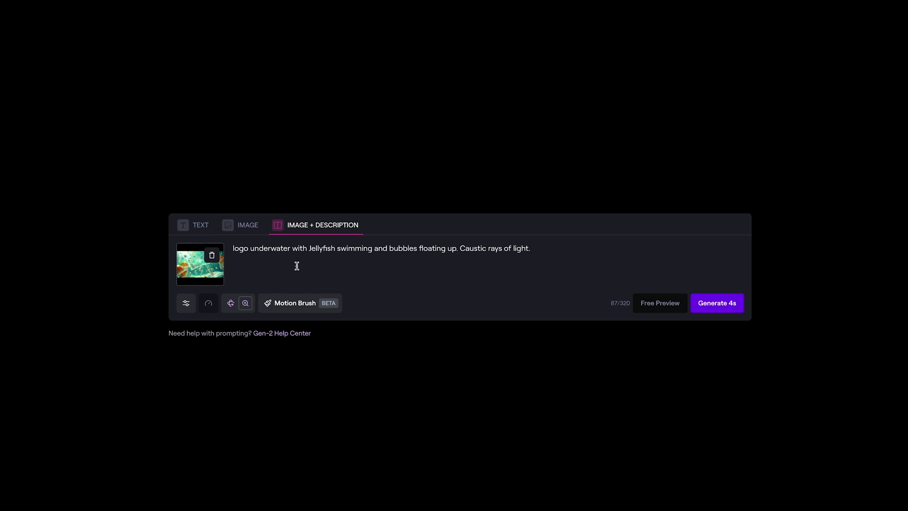
- Open Motion Brush, paint the three large jellyfish with Brush 1, and set horizontal motion to -3.7 and vertical to 2.6
{"action": "left_click", "coordinate": [307, 304]}
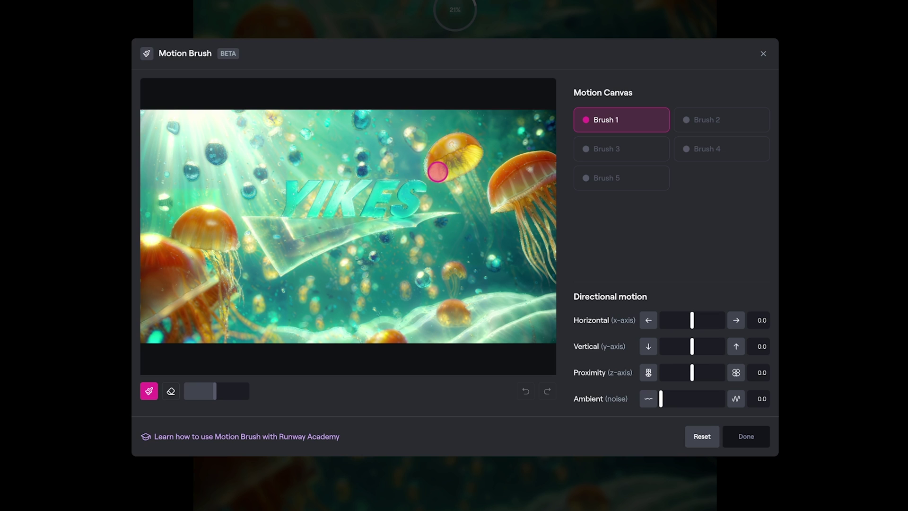
{"action": "mouse_move", "coordinate": [442, 139]}
{"action": "left_mouse_down"}
{"action": "mouse_move", "coordinate": [466, 206]}
{"action": "mouse_move", "coordinate": [545, 164]}
{"action": "mouse_move", "coordinate": [551, 269]}
{"action": "left_mouse_up"}
{"action": "mouse_move", "coordinate": [198, 331]}
{"action": "left_mouse_down"}
{"action": "mouse_move", "coordinate": [199, 287]}
{"action": "mouse_move", "coordinate": [158, 248]}
{"action": "left_mouse_up"}
{"action": "left_click_drag", "start_coordinate": [691, 321], "coordinate": [686, 324]}
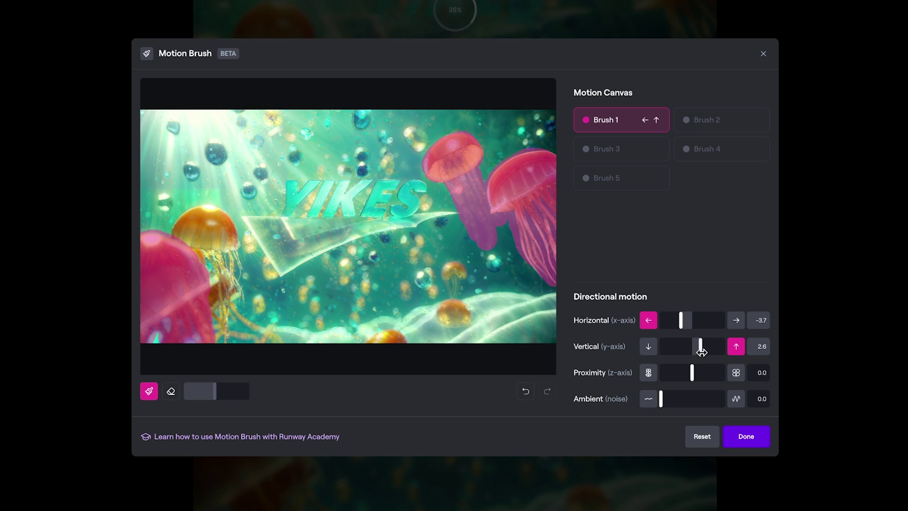
- Paint the remaining smaller jellyfish with Brush 2 and give them upward vertical motion
{"action": "left_click", "coordinate": [719, 119]}
{"action": "left_click_drag", "start_coordinate": [222, 227], "coordinate": [203, 312]}
{"action": "left_click_drag", "start_coordinate": [453, 269], "coordinate": [454, 316]}
{"action": "left_click_drag", "start_coordinate": [369, 335], "coordinate": [402, 338]}
{"action": "left_click_drag", "start_coordinate": [691, 346], "coordinate": [709, 346]}
- Paint the bubbles around the logo with Brush 3 and give them rightward and upward motion
{"action": "left_click", "coordinate": [633, 151]}
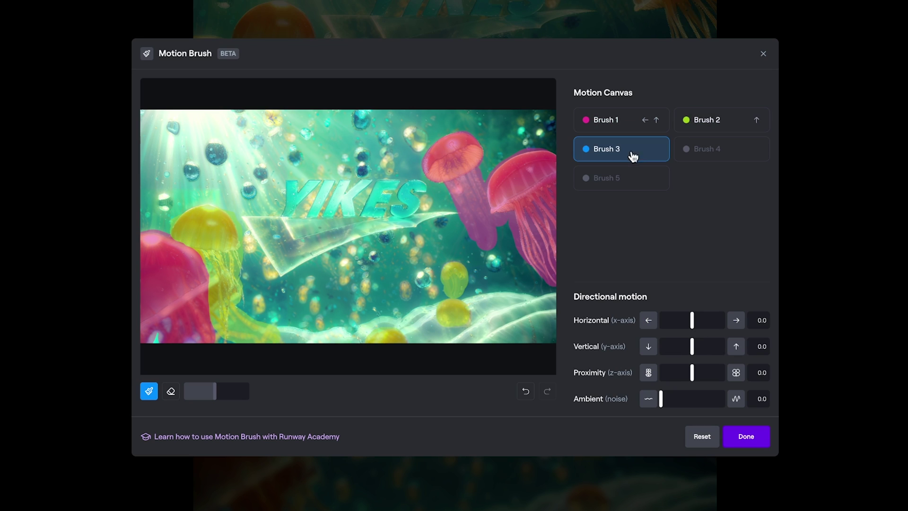
{"action": "left_click_drag", "start_coordinate": [218, 152], "coordinate": [539, 128]}
{"action": "mouse_move", "coordinate": [691, 320]}
{"action": "left_mouse_down"}
{"action": "mouse_move", "coordinate": [704, 320]}
{"action": "mouse_move", "coordinate": [704, 346]}
{"action": "left_mouse_up"}
- Paint the YIKES logo with Brush 4, set its ambient noise to 0.3, and generate the 4-second video
{"action": "left_click", "coordinate": [722, 148]}
{"action": "mouse_move", "coordinate": [245, 227]}
{"action": "left_mouse_down"}
{"action": "mouse_move", "coordinate": [331, 199]}
{"action": "mouse_move", "coordinate": [410, 191]}
{"action": "left_mouse_up"}
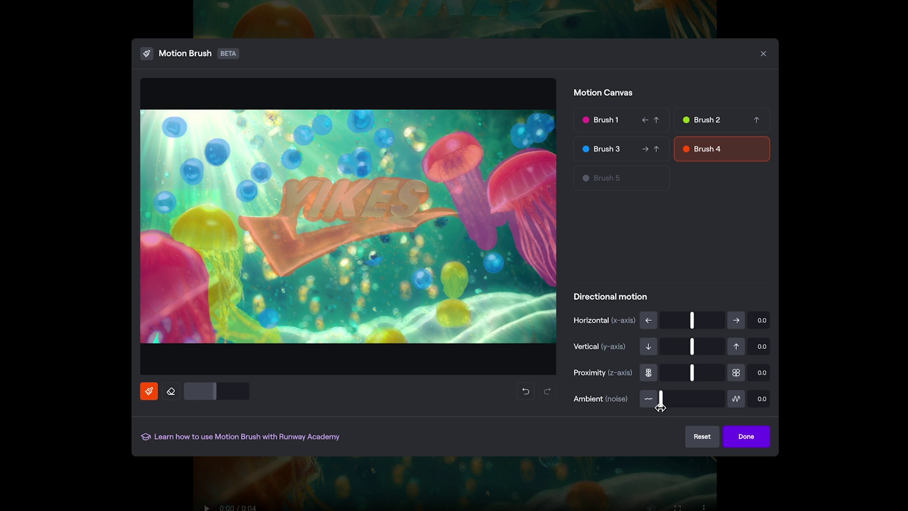
{"action": "left_click_drag", "start_coordinate": [661, 398], "coordinate": [663, 398]}
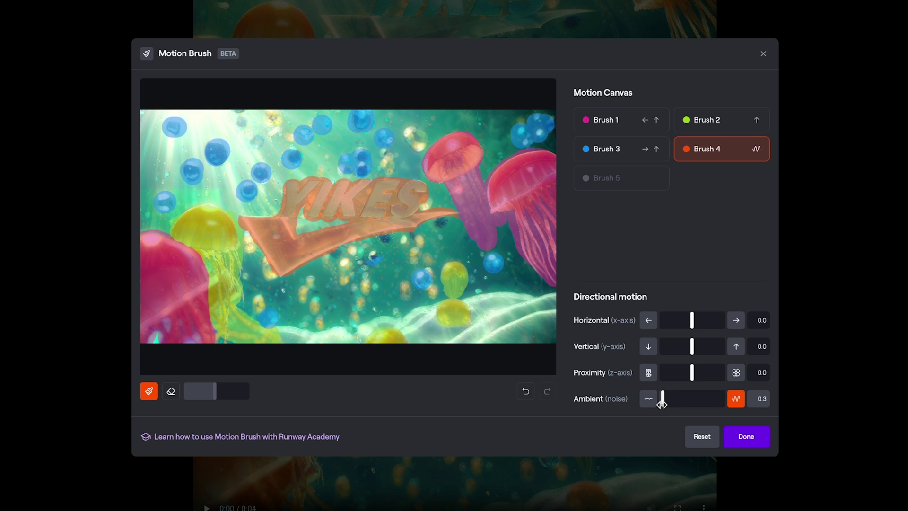
{"action": "left_click", "coordinate": [745, 436]}
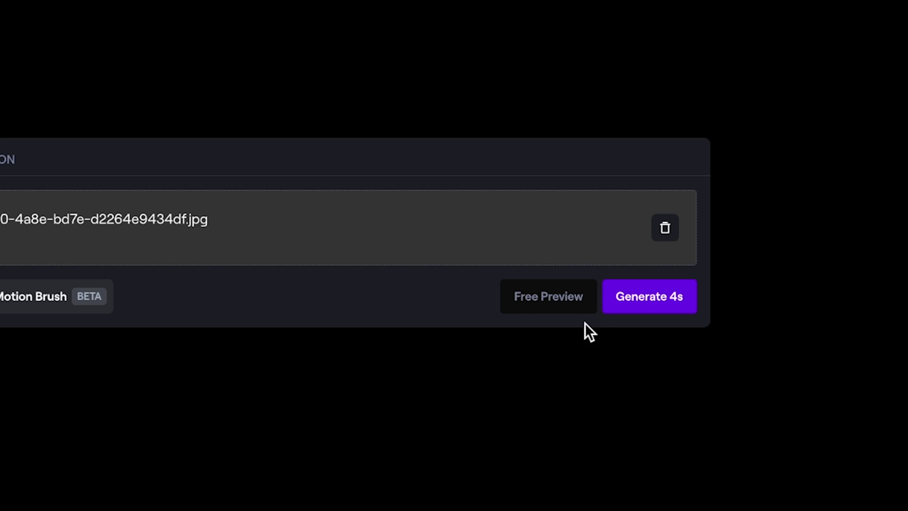
{"action": "left_click", "coordinate": [632, 309]}
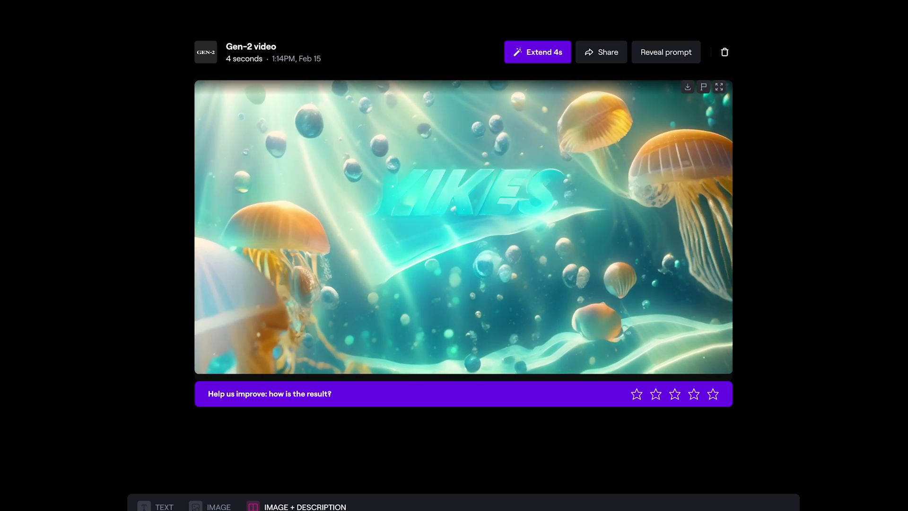
- Paint the YIKES lettering of the more solid logo image with Brush 5 and reset the saved camera motion
{"action": "mouse_move", "coordinate": [684, 204]}
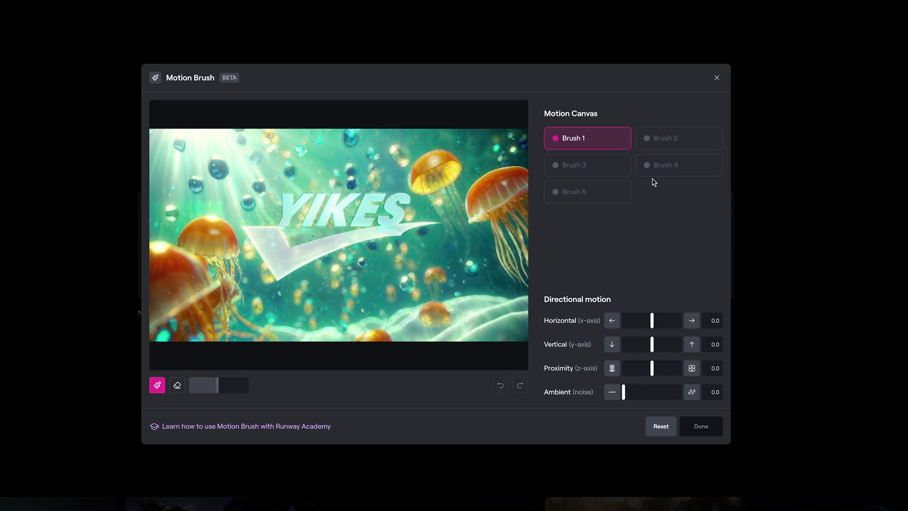
{"action": "left_click", "coordinate": [588, 191]}
{"action": "left_click_drag", "start_coordinate": [283, 208], "coordinate": [394, 220]}
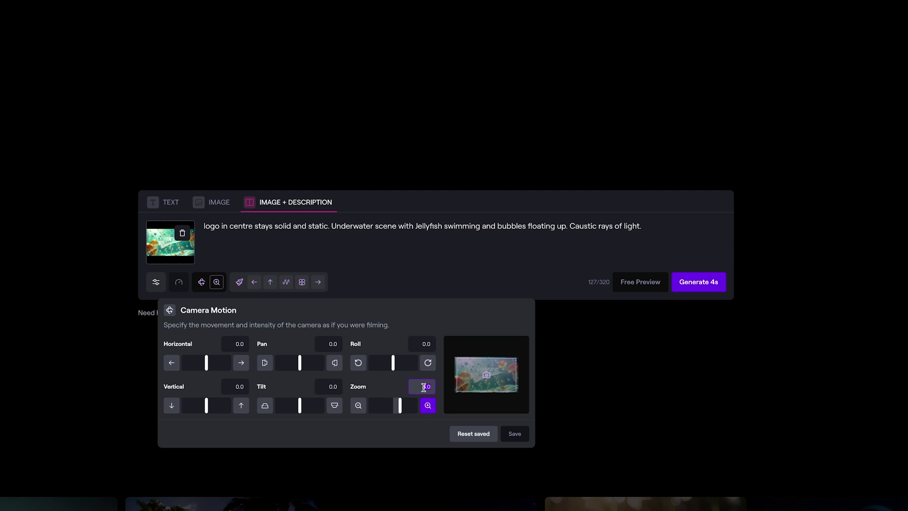
{"action": "left_click", "coordinate": [467, 434]}
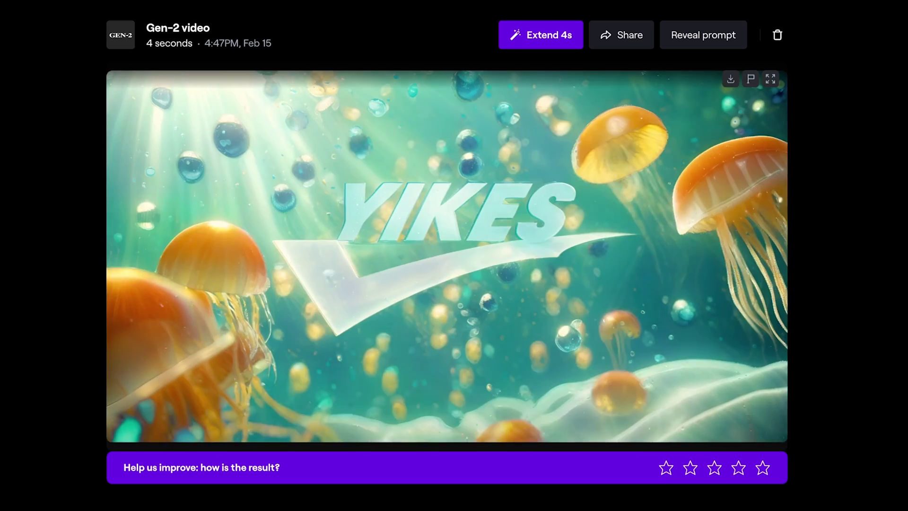
- Paint over the flaming checkmark of the burning YIKES logo with Brush 1 in Motion Brush
{"action": "mouse_move", "coordinate": [407, 334]}
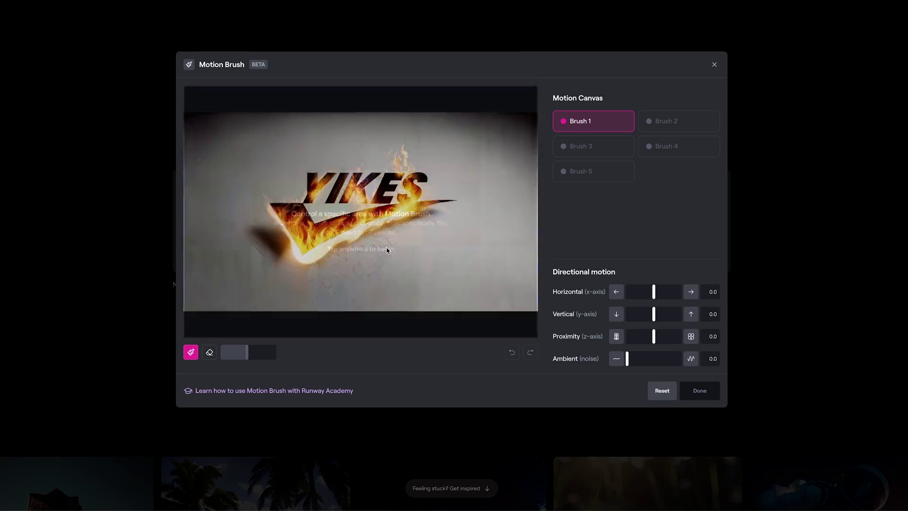
{"action": "left_click_drag", "start_coordinate": [361, 252], "coordinate": [296, 255]}
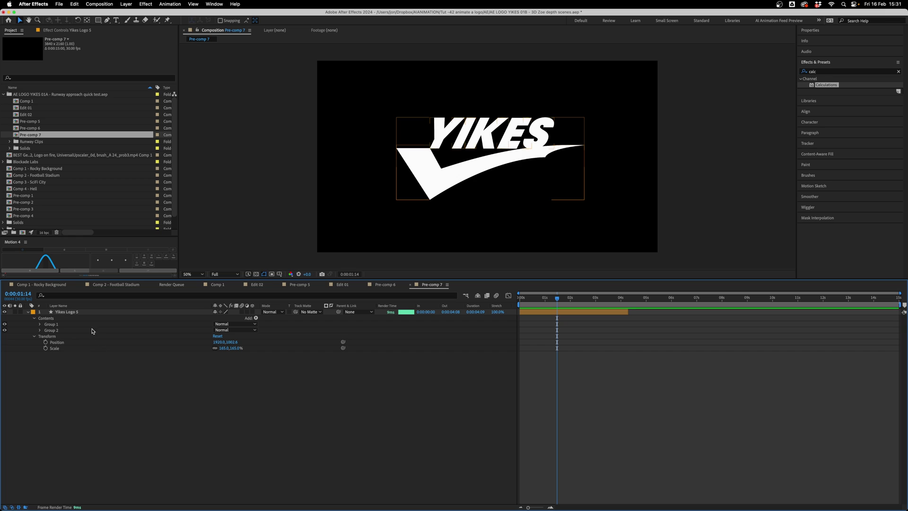
- Add a white stroke to the Yikes Logo 5 shape layer, set its width to 18 px, and remove the fill
{"action": "left_click", "coordinate": [67, 313]}
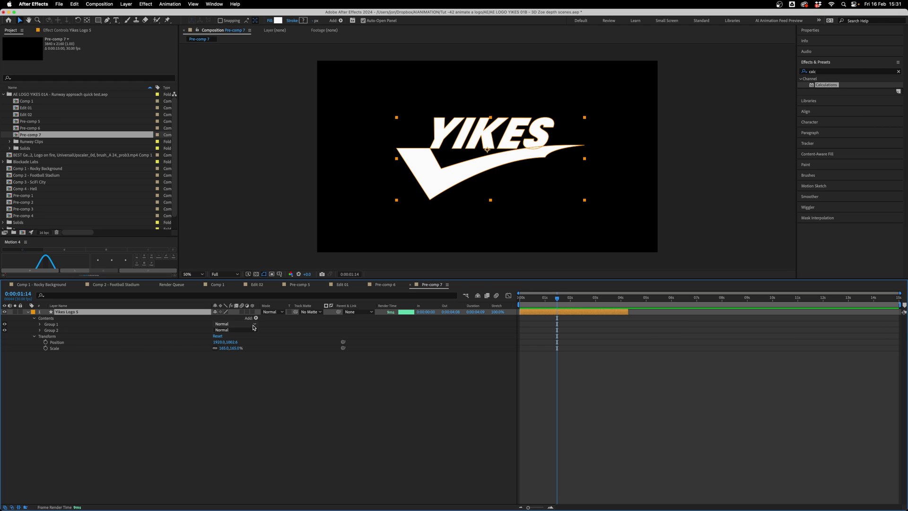
{"action": "left_click", "coordinate": [256, 318]}
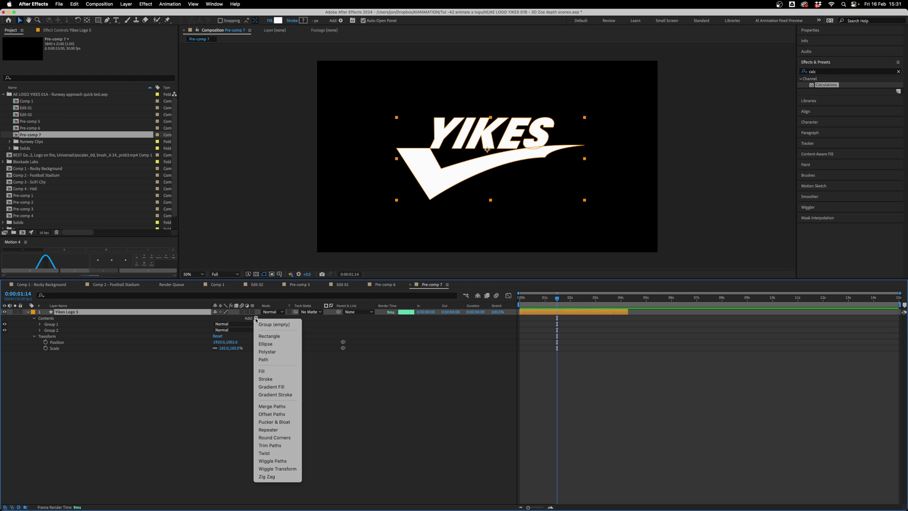
{"action": "left_click", "coordinate": [269, 379]}
{"action": "left_click", "coordinate": [40, 337]}
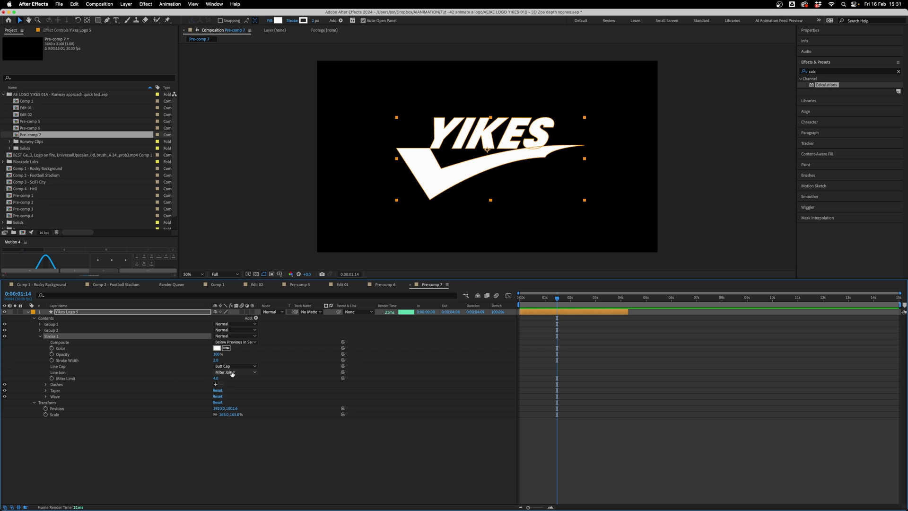
{"action": "mouse_move", "coordinate": [216, 360]}
{"action": "left_mouse_down"}
{"action": "mouse_move", "coordinate": [231, 361]}
{"action": "mouse_move", "coordinate": [223, 360]}
{"action": "left_mouse_up"}
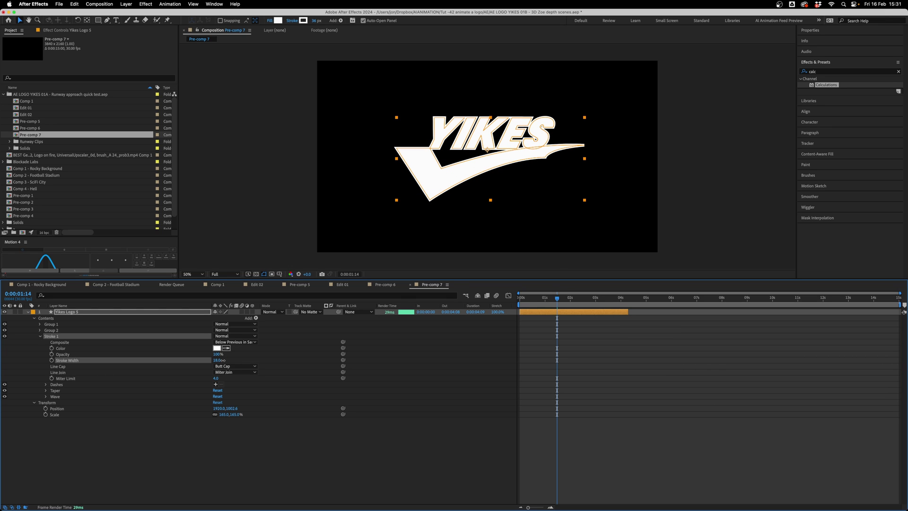
{"action": "left_click", "coordinate": [269, 22]}
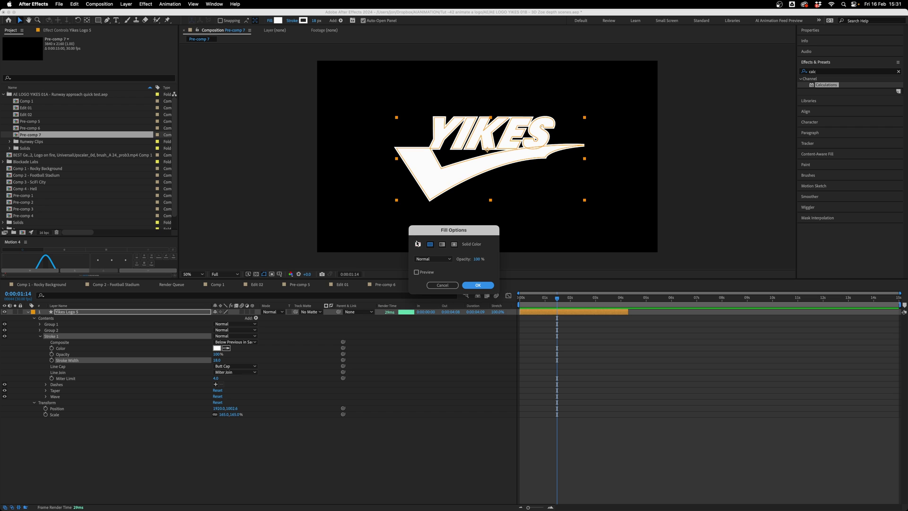
{"action": "left_click", "coordinate": [469, 286]}
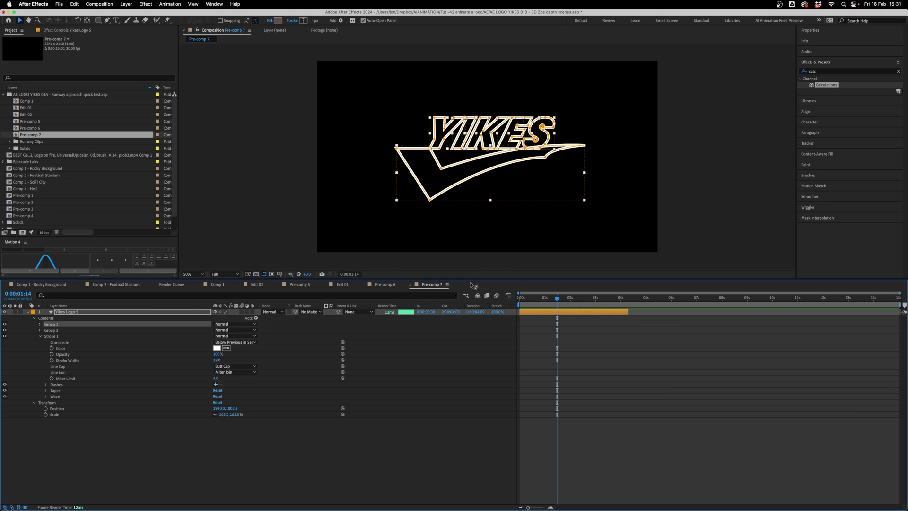
- Add Trim Paths to the logo outline and keyframe its End from 0% at 0:00:00:00 to 100% at 0:00:01:14, previewing the animation
{"action": "left_click", "coordinate": [256, 318]}
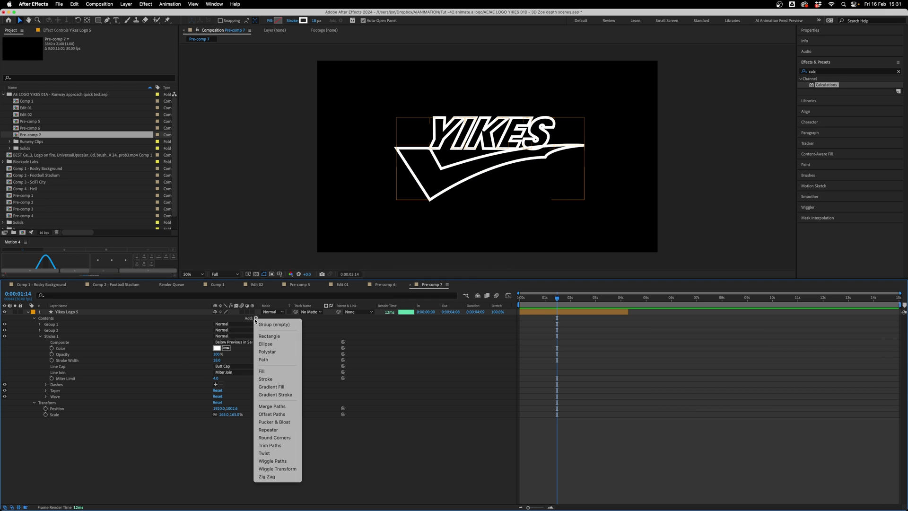
{"action": "left_click", "coordinate": [279, 445]}
{"action": "left_click", "coordinate": [40, 336]}
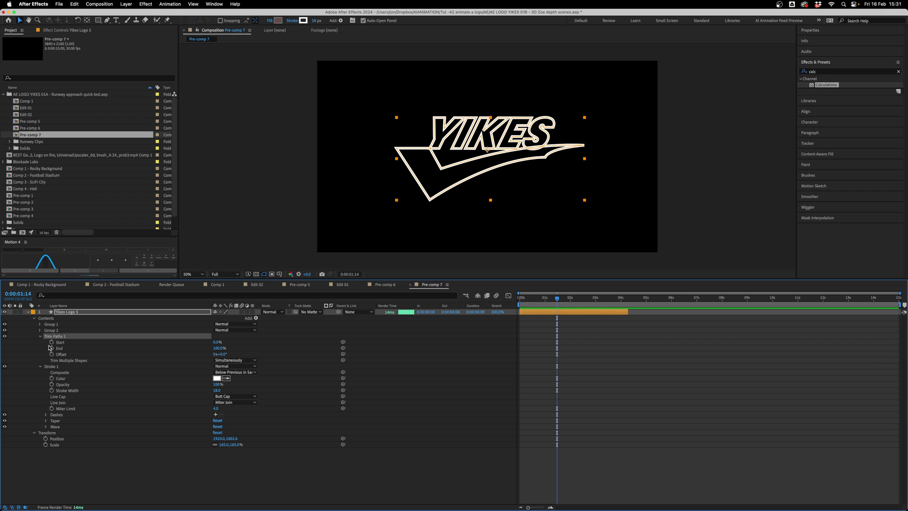
{"action": "left_click", "coordinate": [51, 349]}
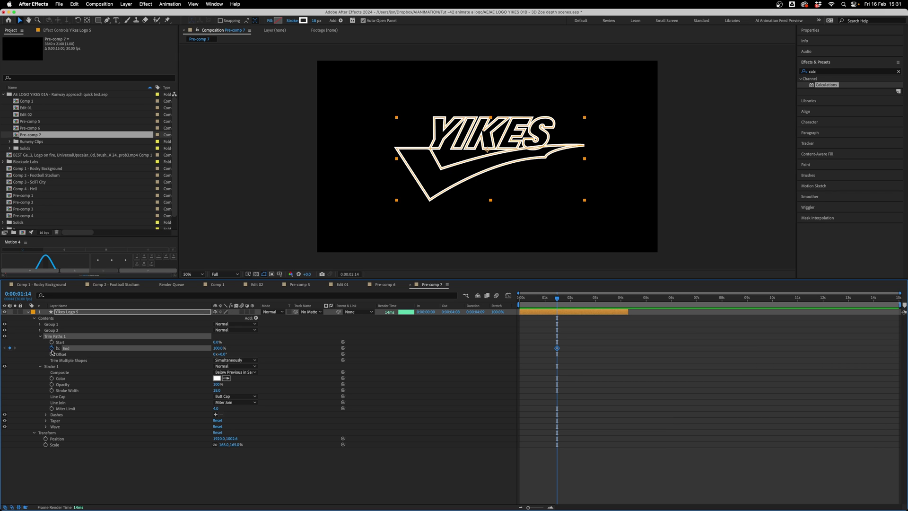
{"action": "key", "text": "Home"}
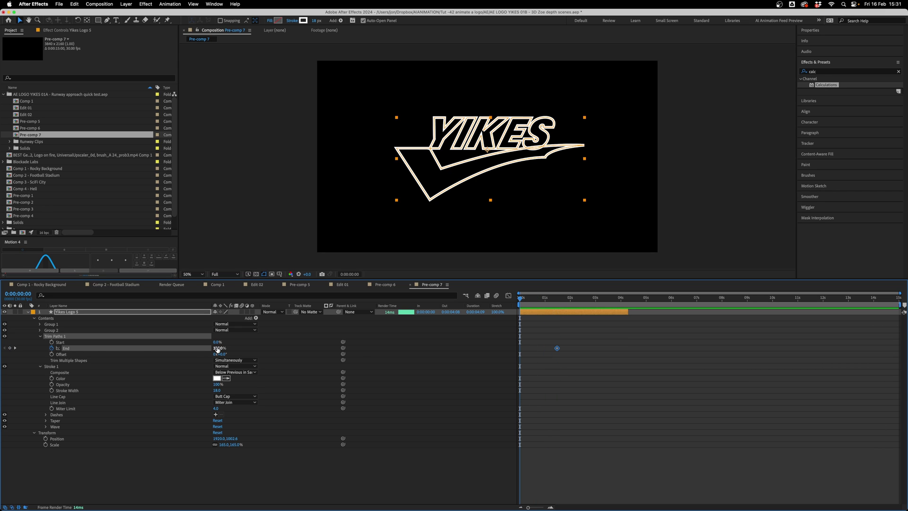
{"action": "key", "text": "Return"}
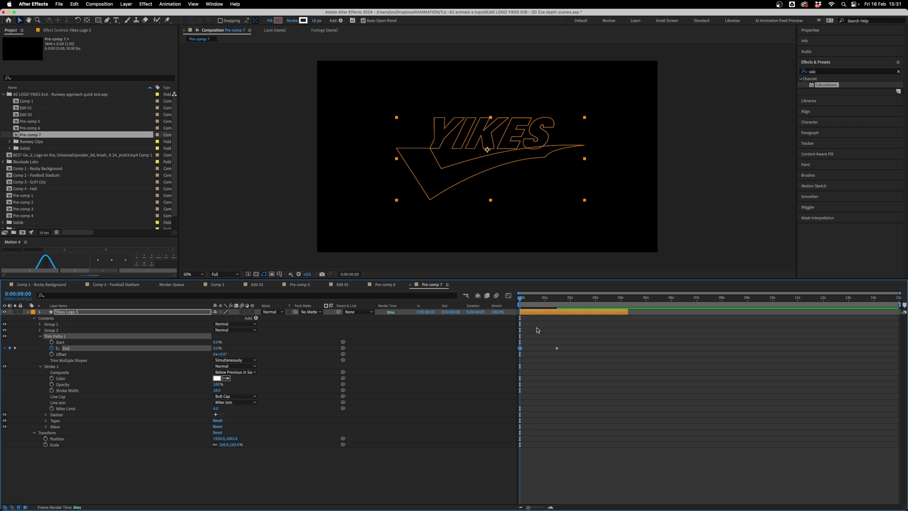
{"action": "left_click_drag", "start_coordinate": [520, 298], "coordinate": [549, 305]}
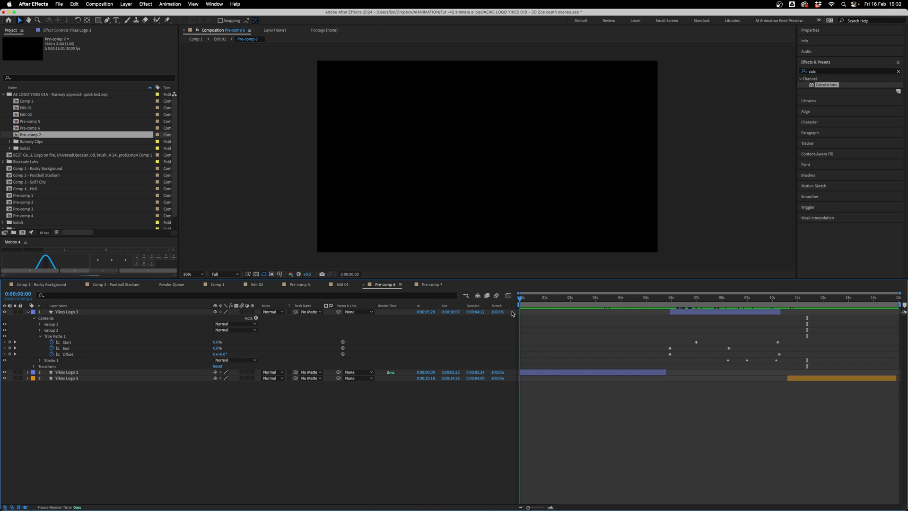
- Preview the logo outline animation in Pre-comp 6 and the clip transitions in Edit 01
{"action": "mouse_move", "coordinate": [520, 299]}
{"action": "left_mouse_down"}
{"action": "mouse_move", "coordinate": [554, 313]}
{"action": "mouse_move", "coordinate": [597, 310]}
{"action": "left_mouse_up"}
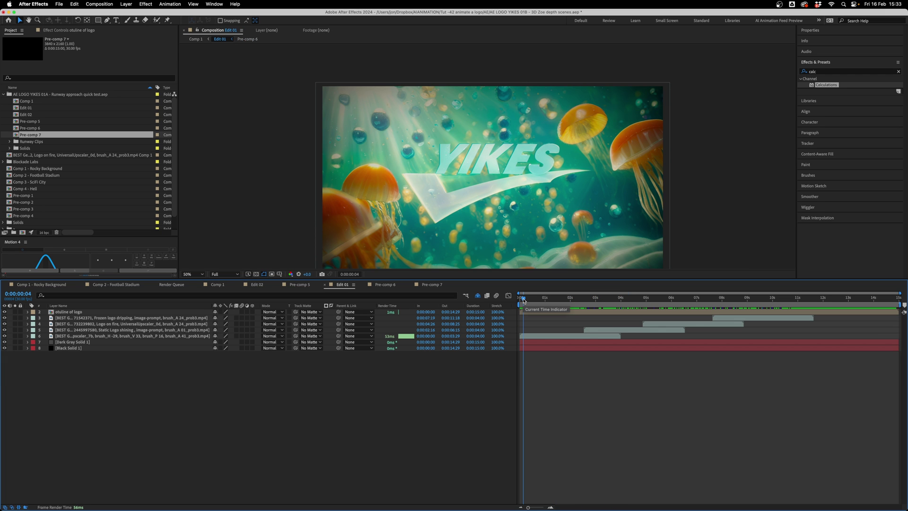
{"action": "left_click_drag", "start_coordinate": [534, 301], "coordinate": [661, 299]}
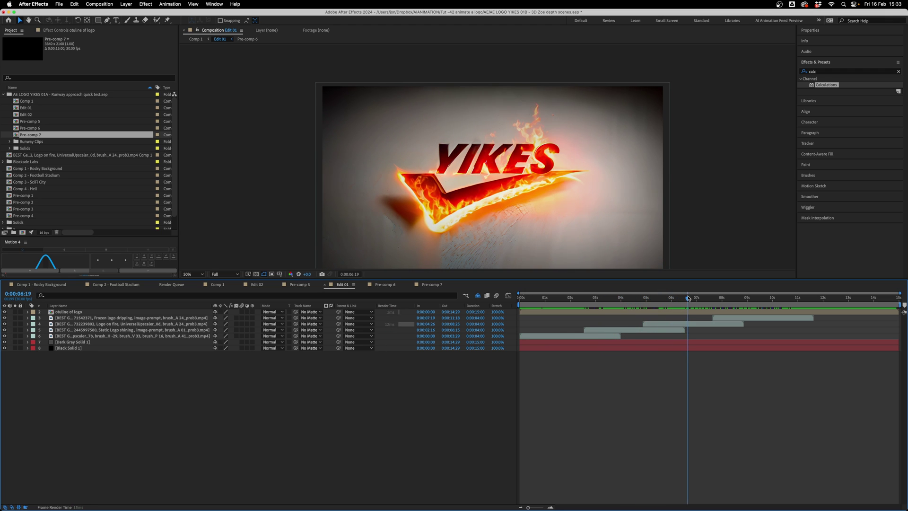
{"action": "left_click_drag", "start_coordinate": [715, 298], "coordinate": [819, 286]}
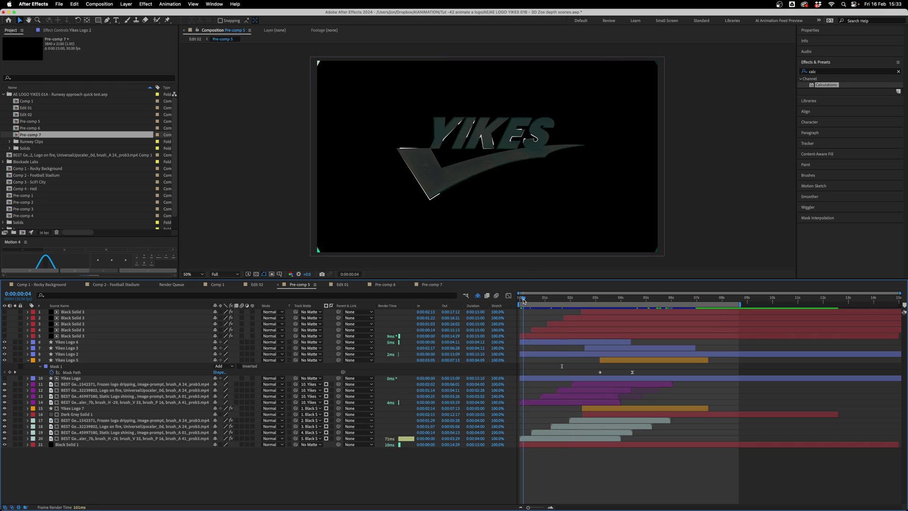
- Preview the radial wipe transitions and logo outlines in Pre-comp 5, inspecting the effect on the third Black Solid 3 layer
{"action": "left_click_drag", "start_coordinate": [524, 300], "coordinate": [544, 301]}
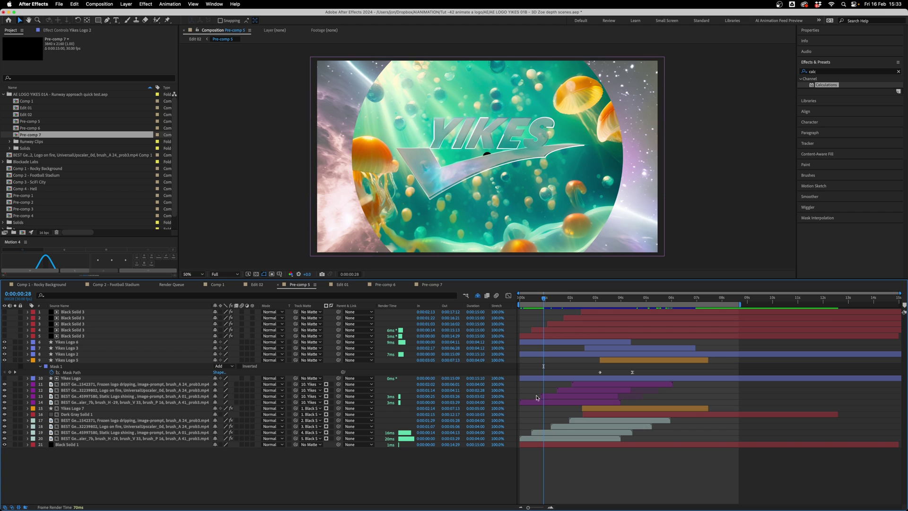
{"action": "left_click_drag", "start_coordinate": [535, 302], "coordinate": [601, 300]}
{"action": "left_click", "coordinate": [573, 325]}
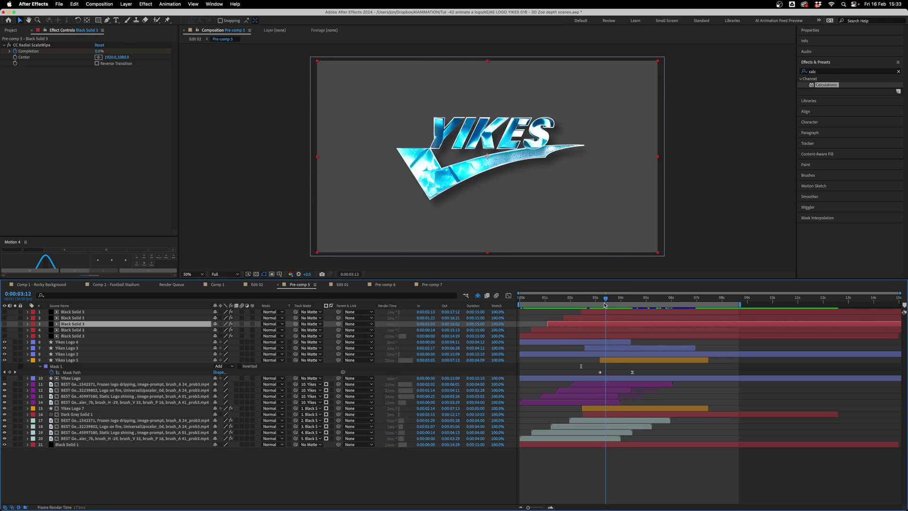
{"action": "left_click_drag", "start_coordinate": [604, 305], "coordinate": [566, 301]}
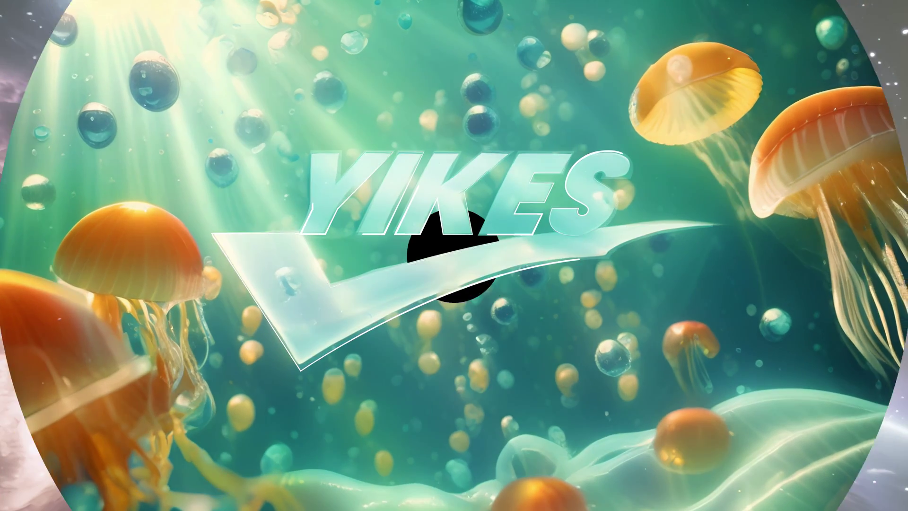
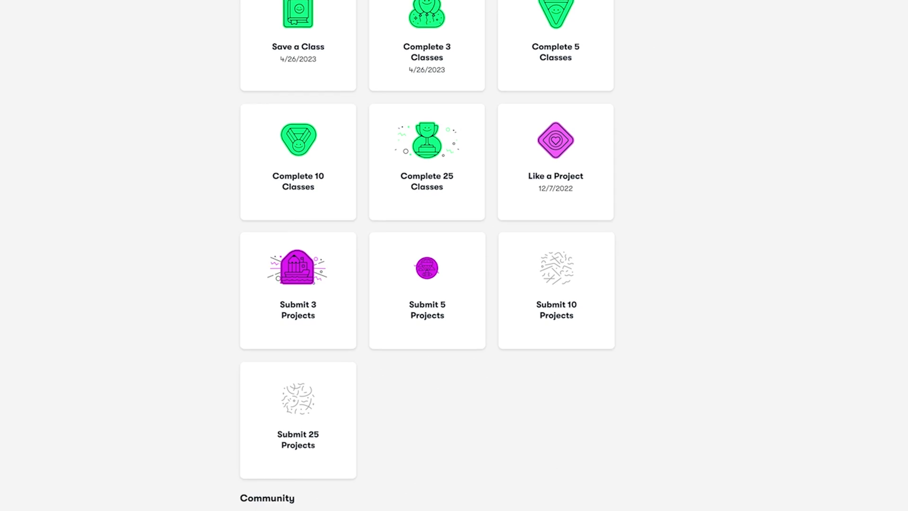
- Browse the achievement badges and the YouTube class results on the class website
{"action": "scroll", "coordinate": [427, 255], "scroll_direction": "down", "scroll_amount": 4}
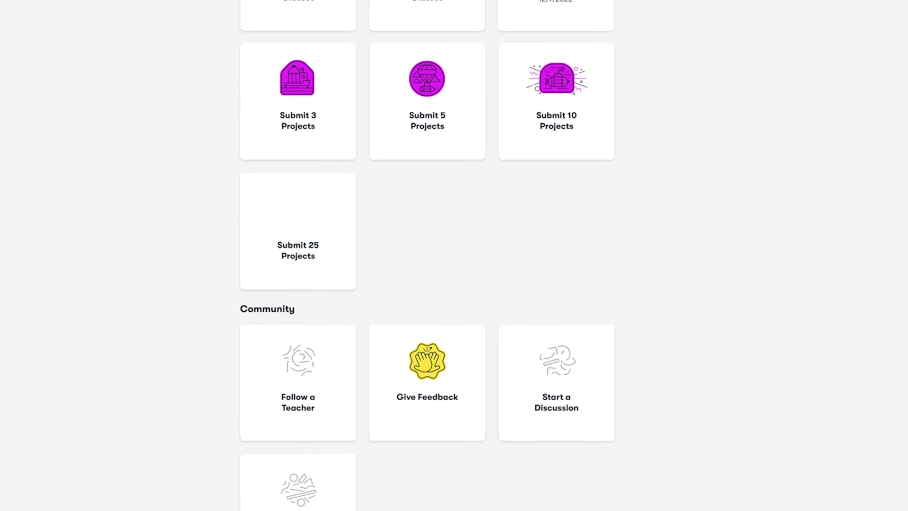
{"action": "scroll", "coordinate": [427, 256], "scroll_direction": "down", "scroll_amount": 2}
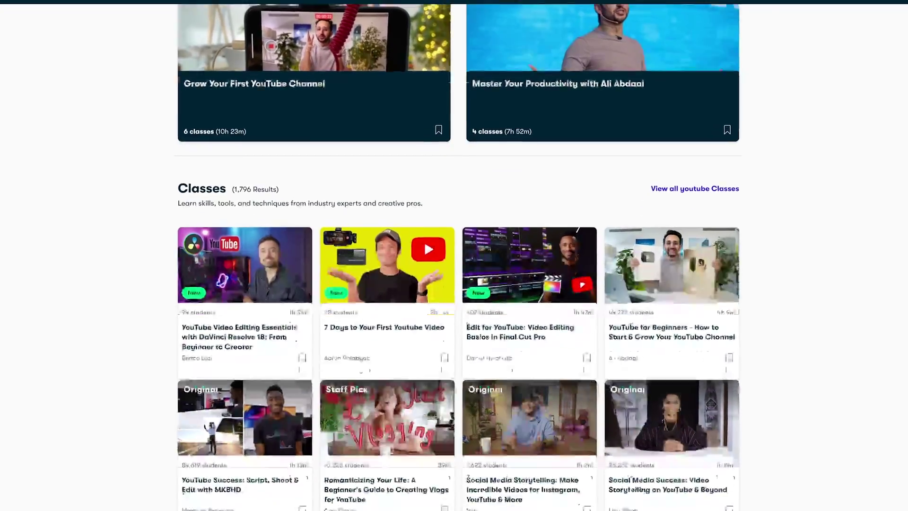
{"action": "scroll", "coordinate": [373, 303], "scroll_direction": "down", "scroll_amount": 3}
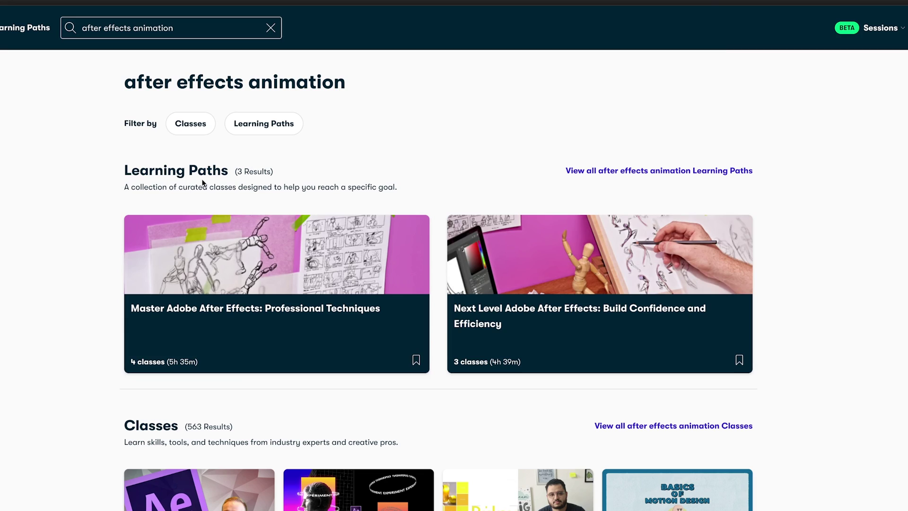
- Open the Master Adobe After Effects: Professional Techniques learning path and review its classes
{"action": "left_click", "coordinate": [323, 322]}
{"action": "scroll", "coordinate": [454, 284], "scroll_direction": "down", "scroll_amount": 5}
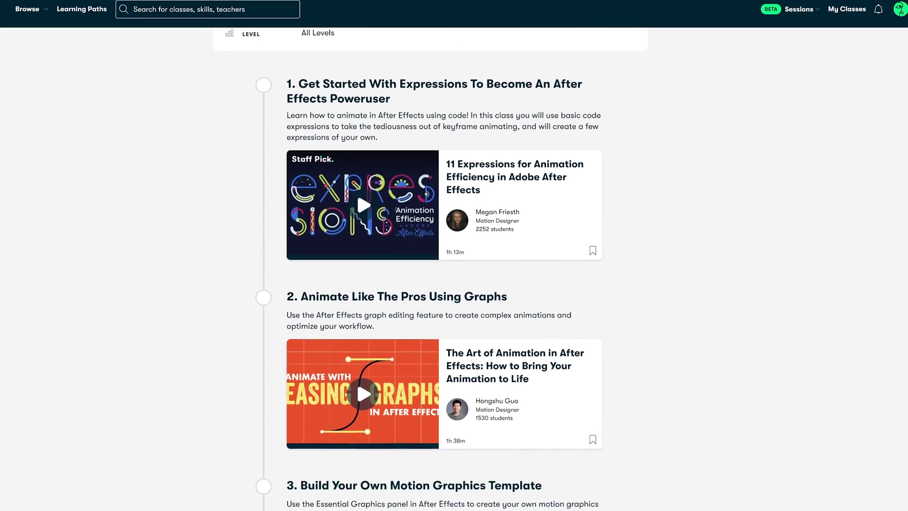
{"action": "scroll", "coordinate": [454, 283], "scroll_direction": "down", "scroll_amount": 6}
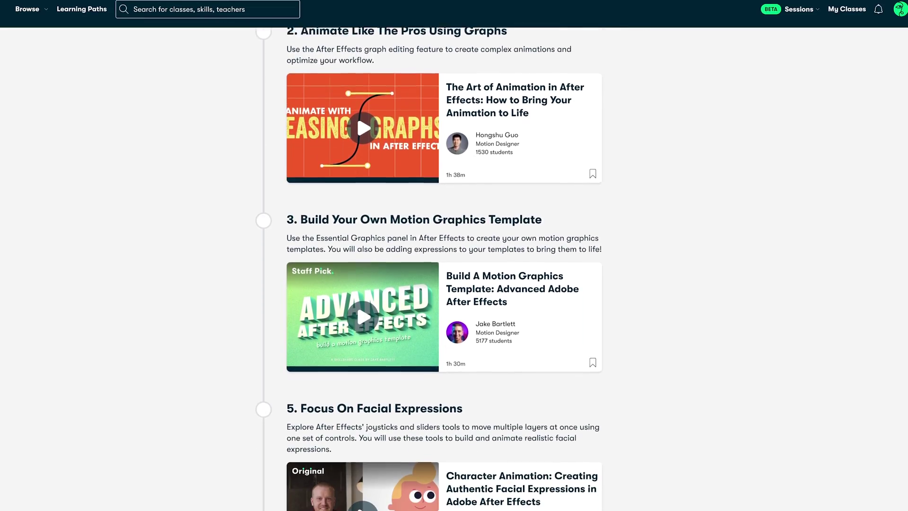
{"action": "scroll", "coordinate": [454, 284], "scroll_direction": "down", "scroll_amount": 3}
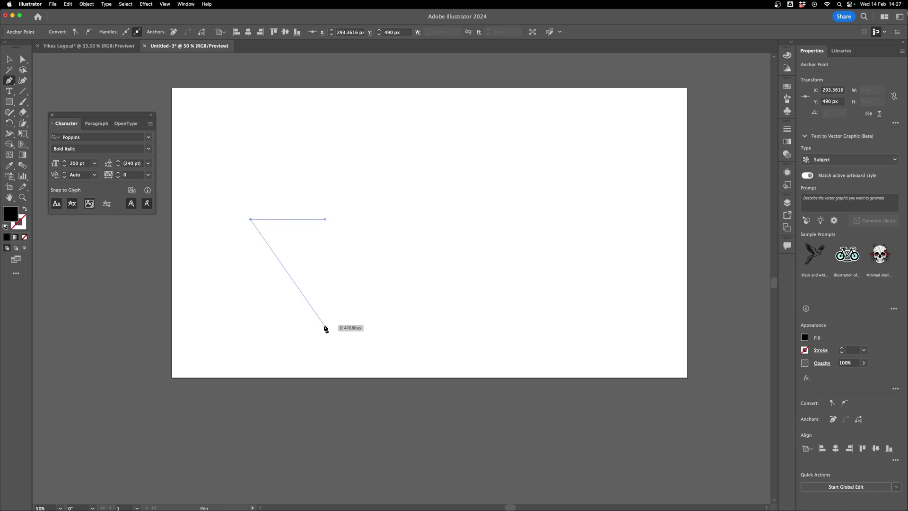
- In Illustrator, draw a curved checkmark with the Pen tool and shear the Poppins Black Italic YIKES text above it
{"action": "left_click", "coordinate": [324, 324]}
{"action": "left_click_drag", "start_coordinate": [546, 258], "coordinate": [561, 259]}
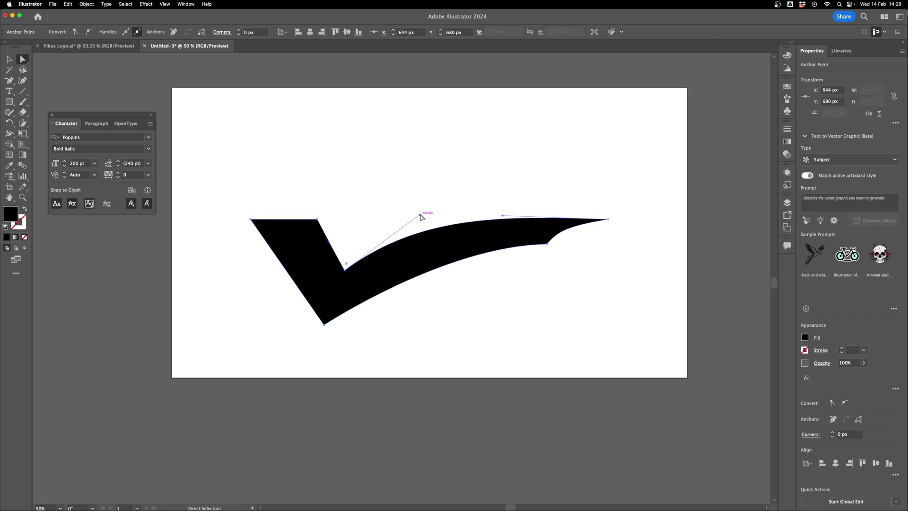
{"action": "left_click_drag", "start_coordinate": [420, 211], "coordinate": [424, 215]}
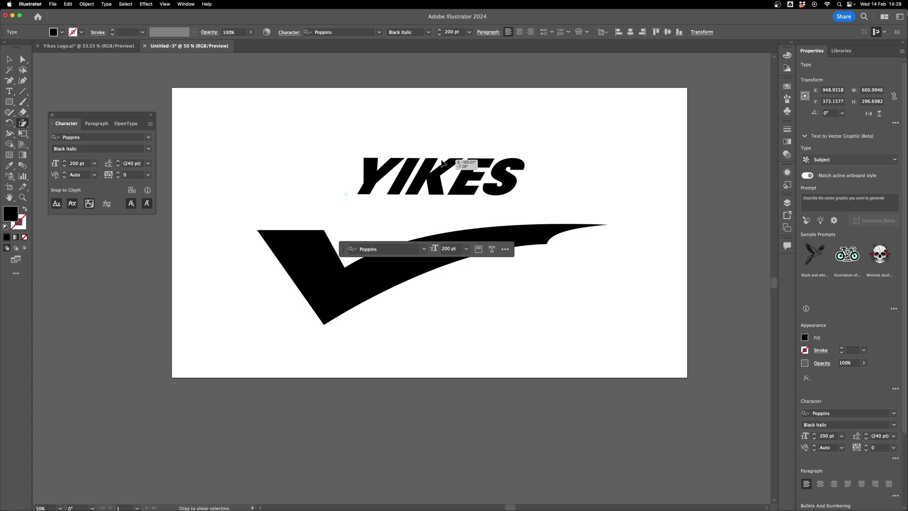
{"action": "left_click_drag", "start_coordinate": [467, 162], "coordinate": [445, 163]}
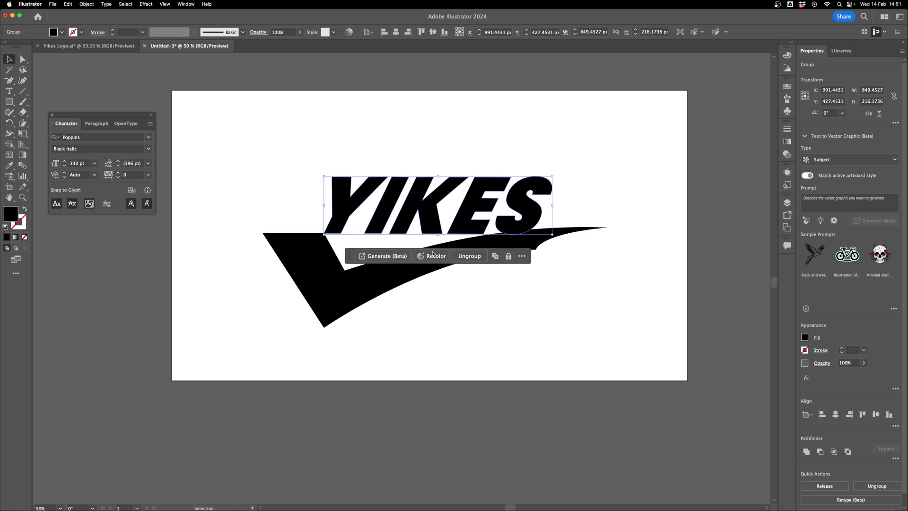
- Select the complete YIKES logo, transfer it to an After Effects composition as a shape layer, and inspect it up close
{"action": "left_click", "coordinate": [422, 162]}
{"action": "key", "text": "super+a"}
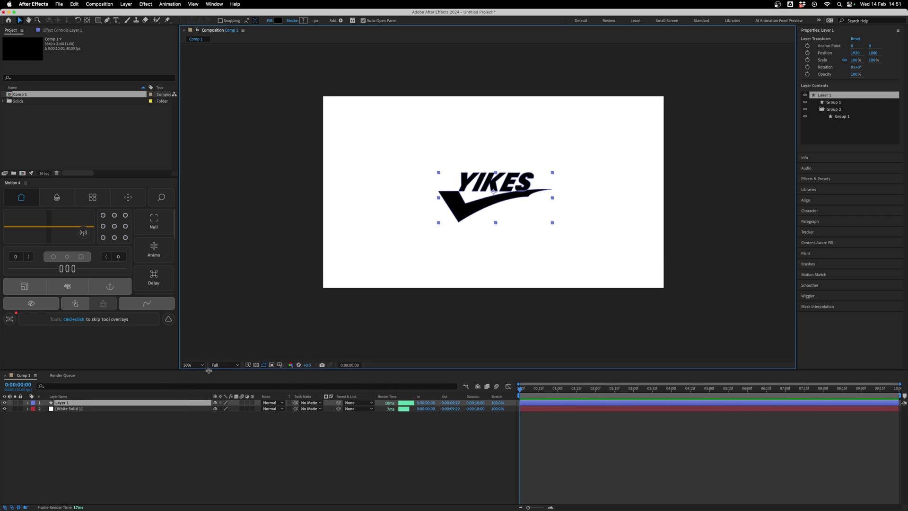
{"action": "key", "text": "period"}
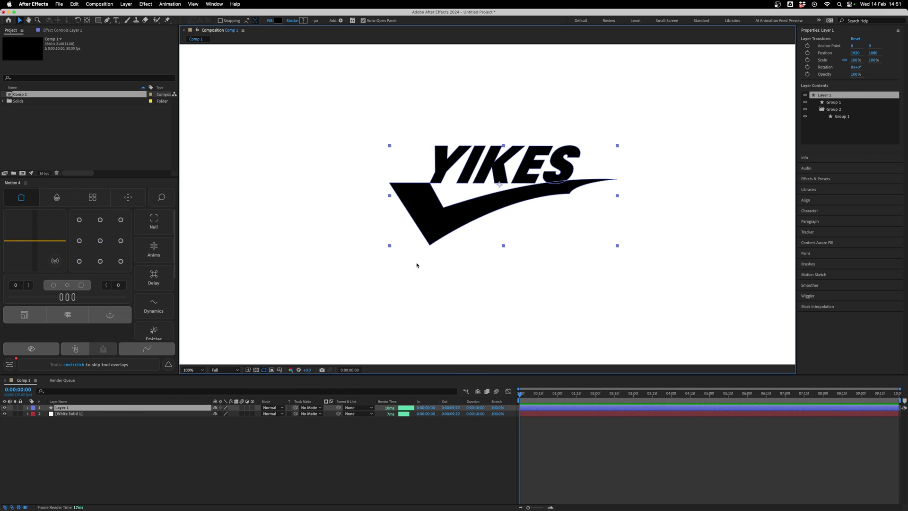
{"action": "key", "text": "comma"}
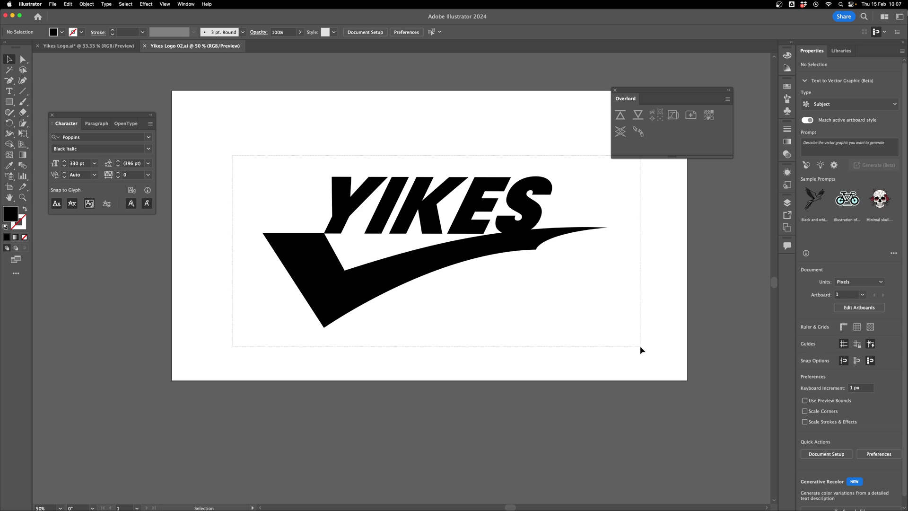
- Copy the complete logo paths from Yikes Logo 02.ai in Illustrator and paste them as masks onto Black Solid 1 in After Effects
{"action": "key", "text": "super+a"}
{"action": "key", "text": "a"}
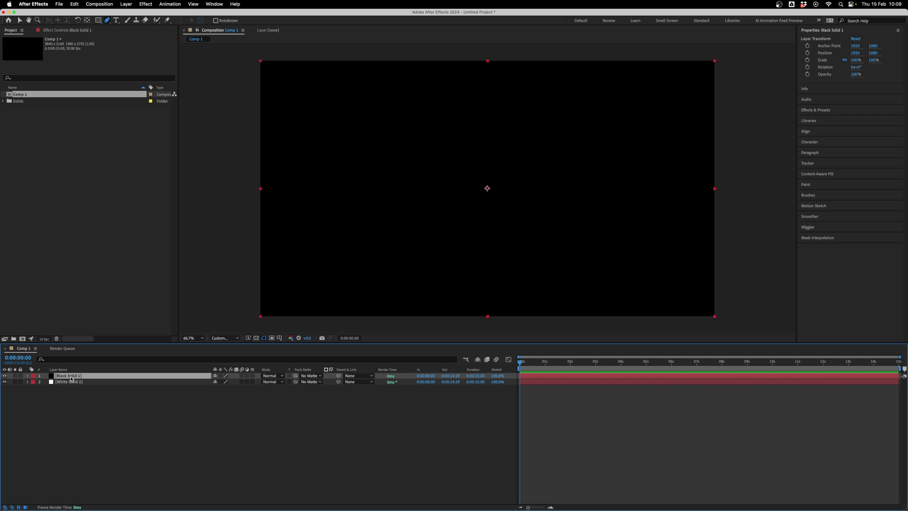
{"action": "key", "text": "super+v"}
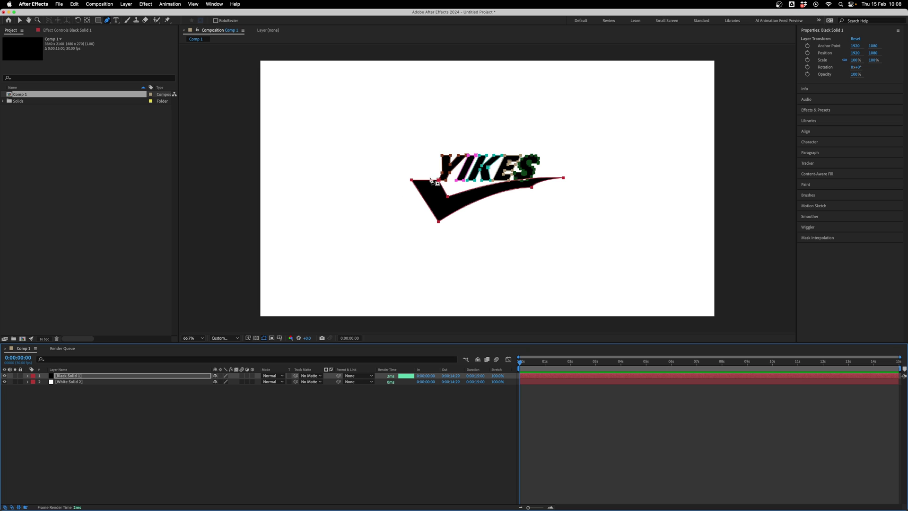
- Start a new shape layer with a single Pen point beside the logo and expand its contents down to the path property
{"action": "left_click", "coordinate": [95, 415]}
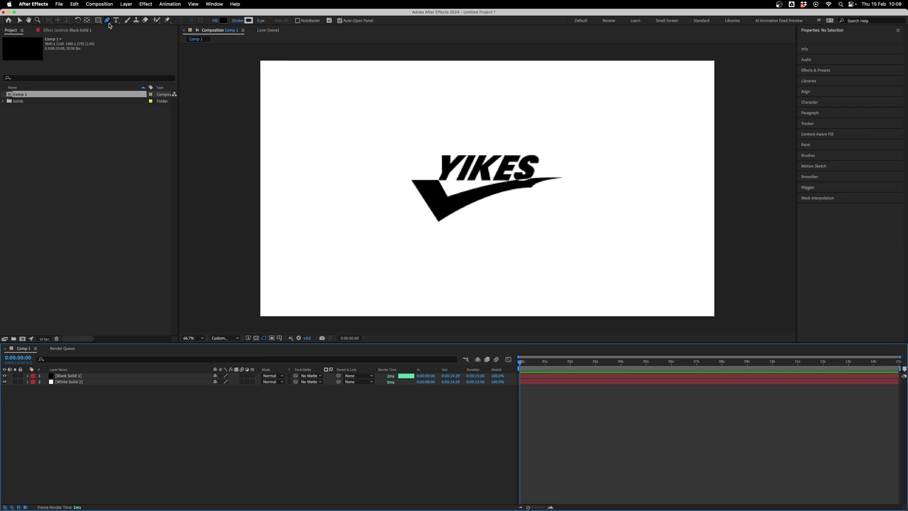
{"action": "left_click", "coordinate": [360, 144]}
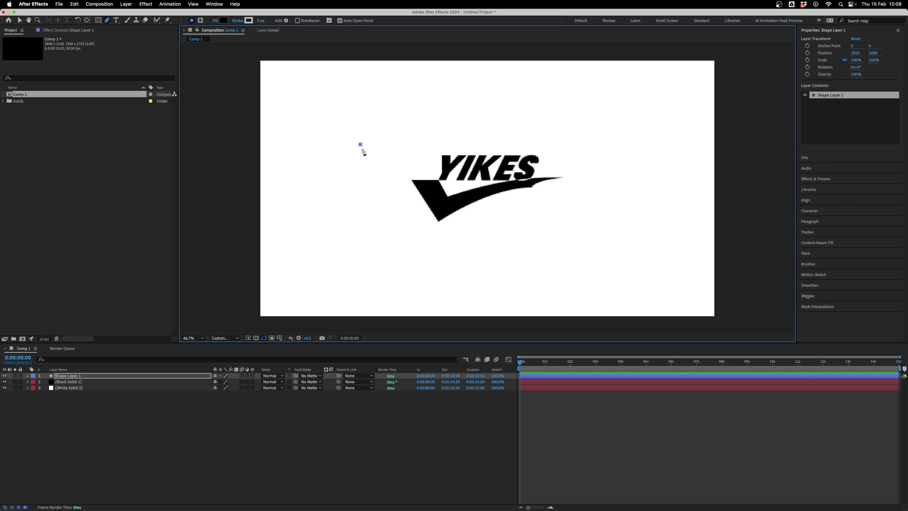
{"action": "left_click", "coordinate": [27, 375]}
{"action": "left_click", "coordinate": [34, 382]}
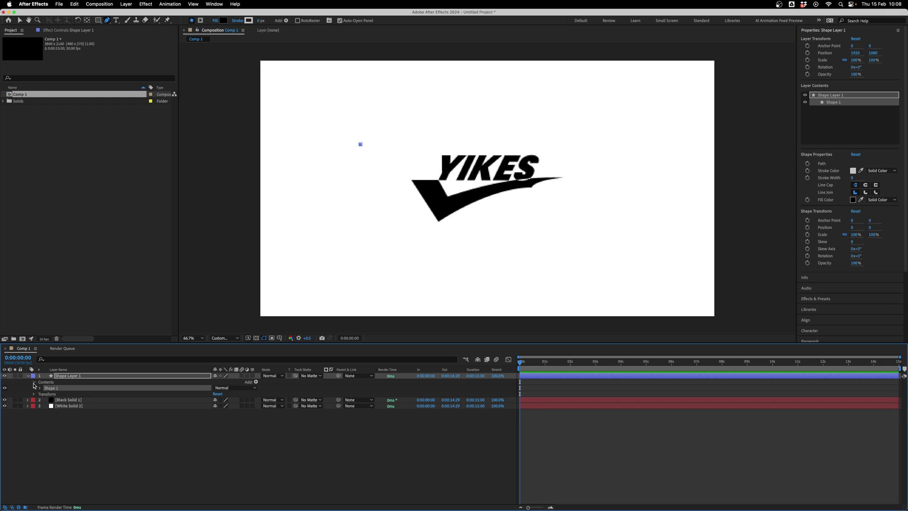
{"action": "left_click", "coordinate": [40, 387]}
{"action": "left_click", "coordinate": [47, 394]}
- Copy the Mask 1 path from Black Solid 1 and paste it into the path of Shape 1 on Shape Layer 1
{"action": "left_click", "coordinate": [27, 430]}
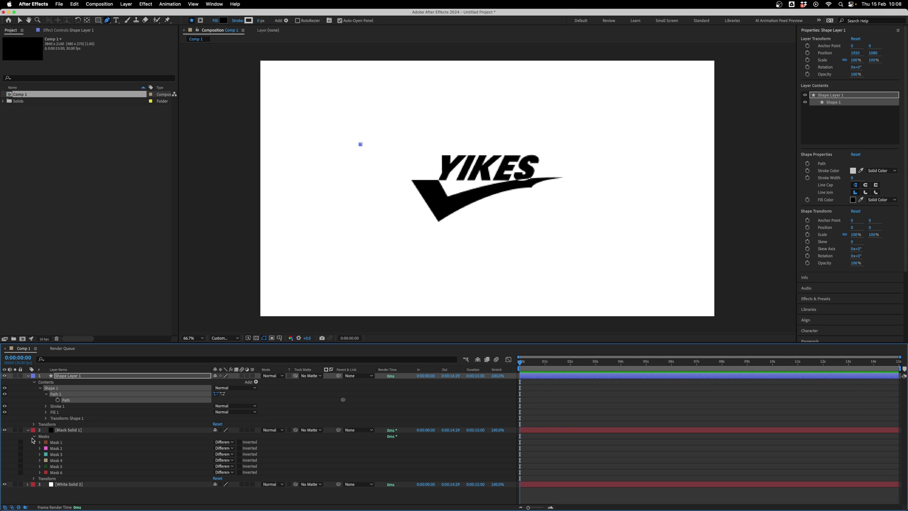
{"action": "left_click", "coordinate": [57, 443]}
{"action": "left_click", "coordinate": [40, 442]}
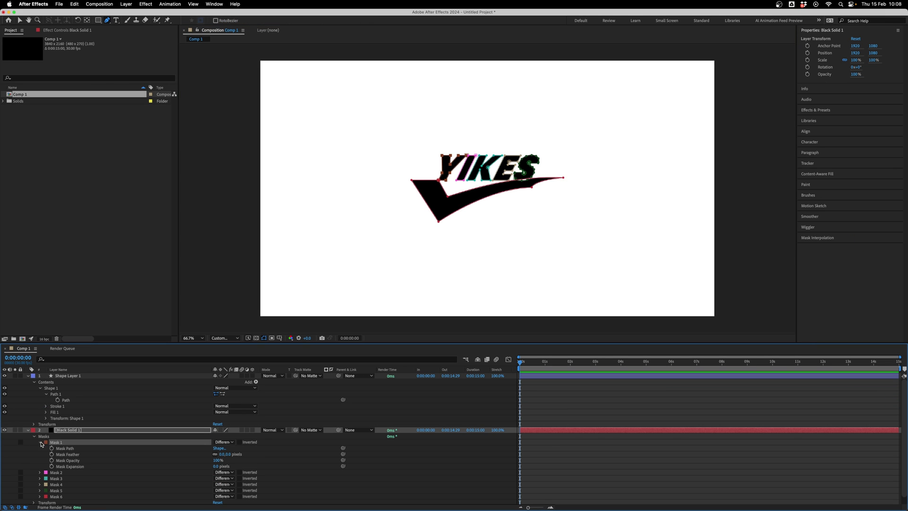
{"action": "left_click", "coordinate": [57, 447]}
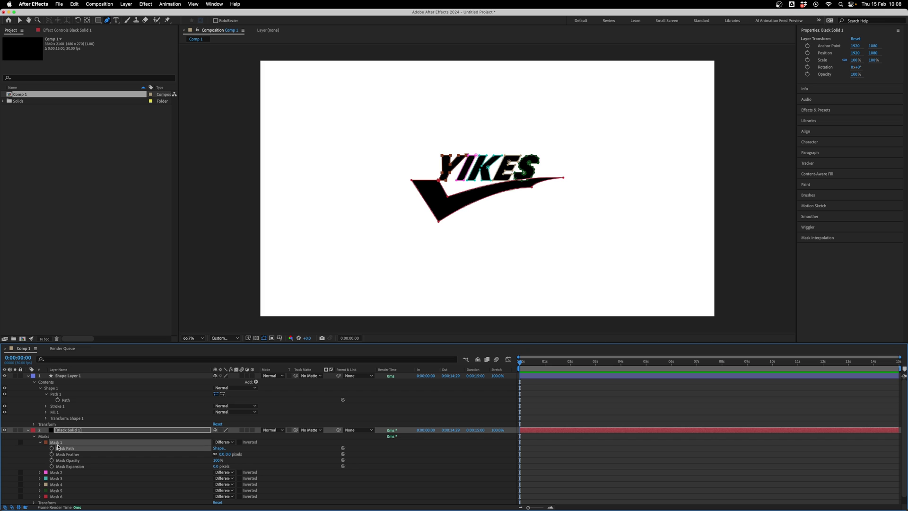
{"action": "left_click", "coordinate": [66, 400]}
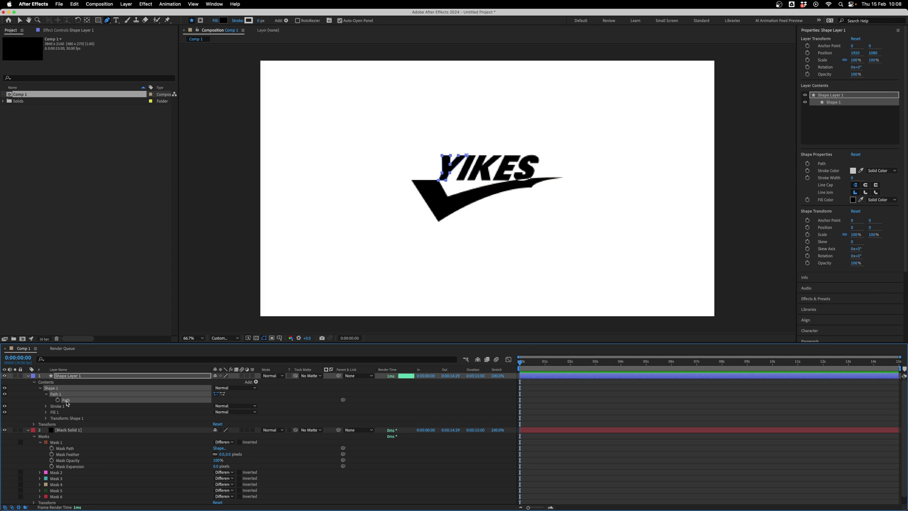
- Add further letter mask paths to Shape Layer 1 as separate shapes, and delete Black Solid 1
{"action": "left_click", "coordinate": [69, 376]}
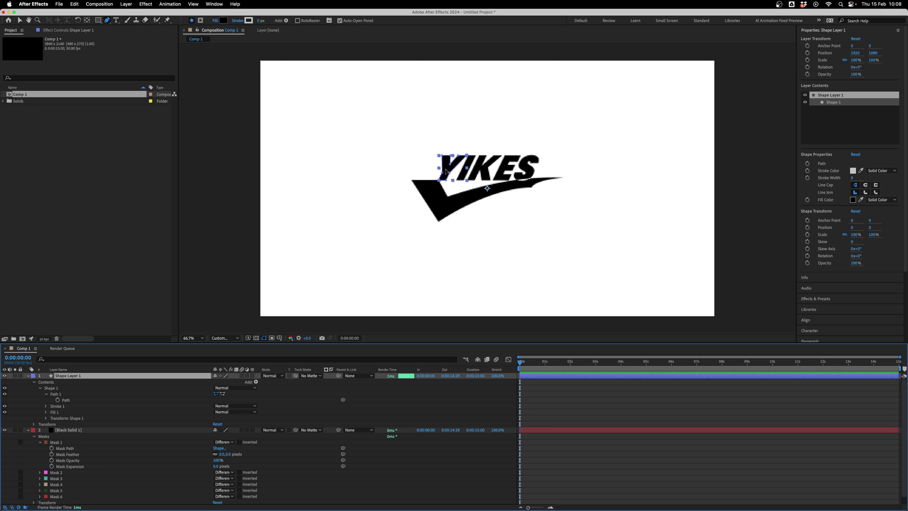
{"action": "key", "text": "super+v"}
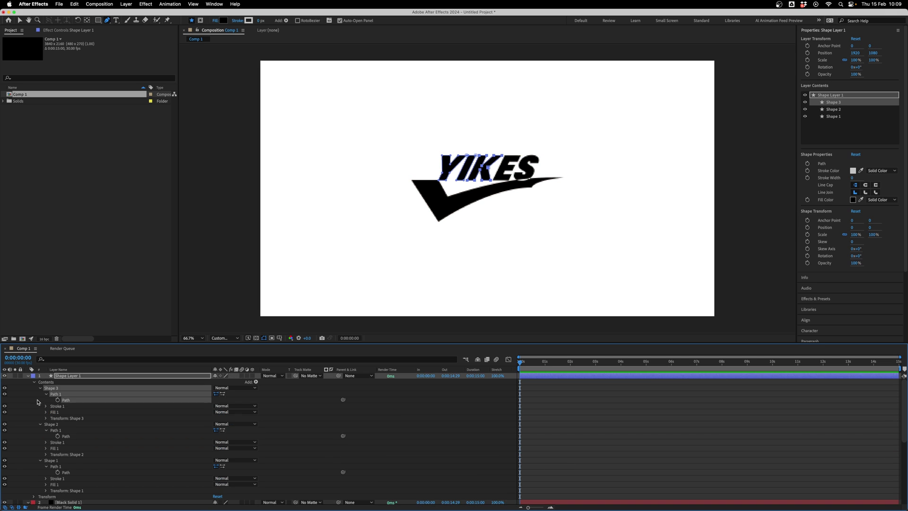
{"action": "key", "text": "u"}
{"action": "left_click", "coordinate": [62, 383]}
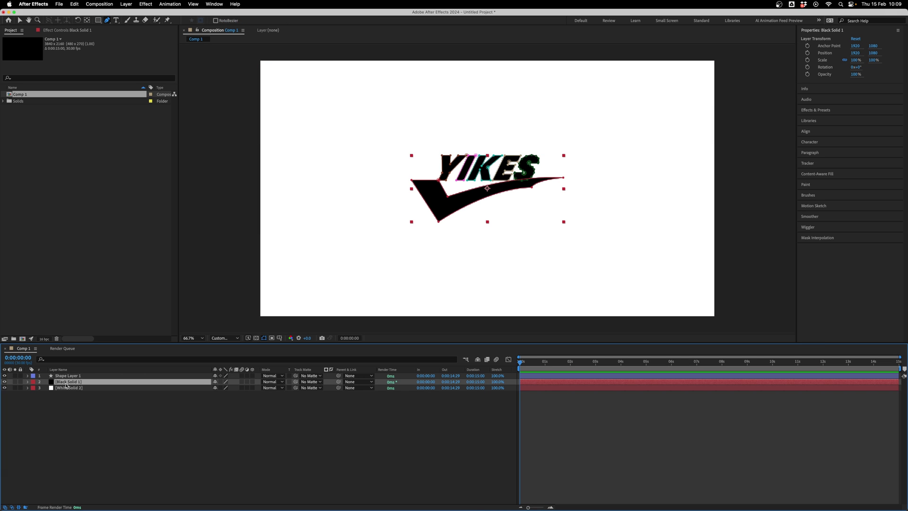
{"action": "key", "text": "Delete"}
{"action": "left_click", "coordinate": [66, 377]}
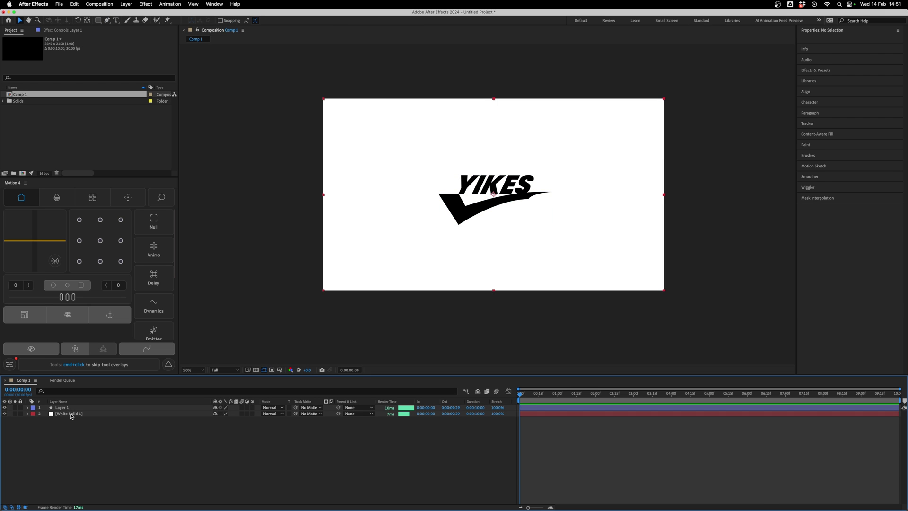
- Name the vector logo layer Yikes Logo 01, scale it to 179%, and make it a 3D layer
{"action": "left_click", "coordinate": [72, 415]}
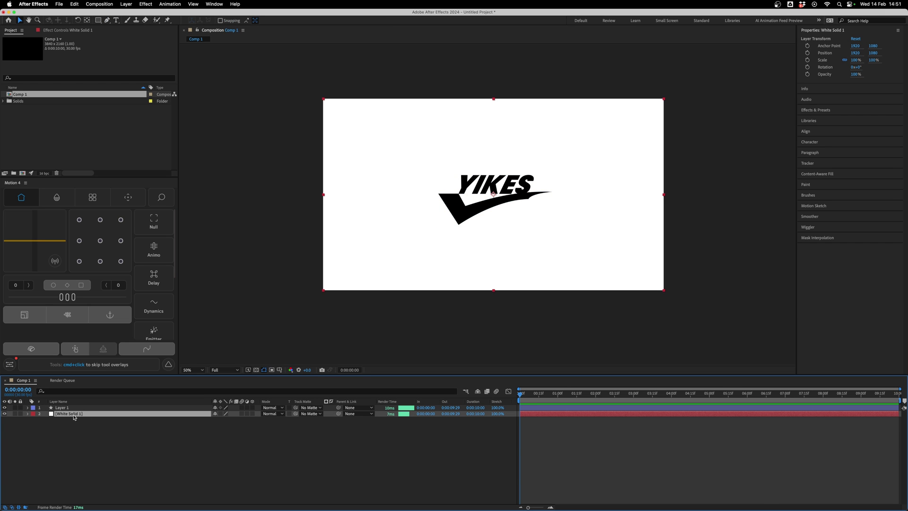
{"action": "left_click", "coordinate": [62, 407]}
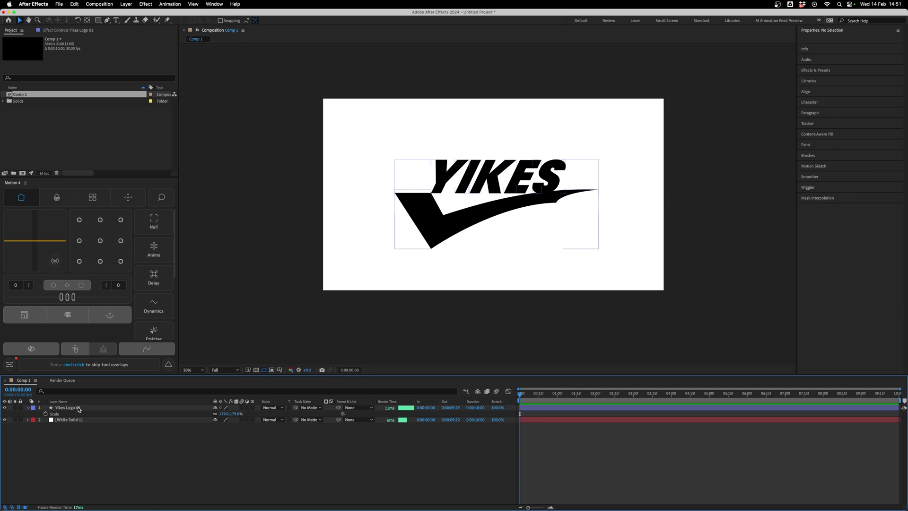
{"action": "right_click", "coordinate": [79, 407]}
{"action": "left_click", "coordinate": [108, 347]}
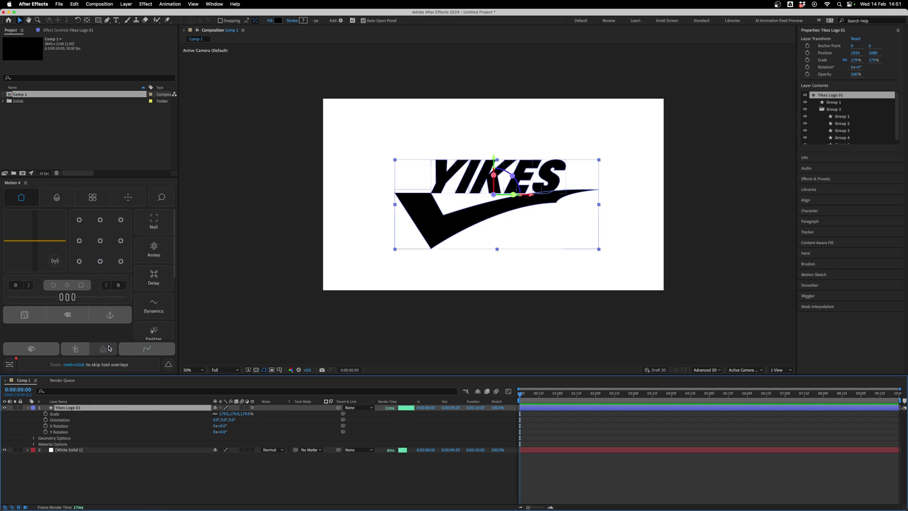
- Set the extrusion depth of Yikes Logo 01 to 191 in its geometry options
{"action": "left_click", "coordinate": [33, 438]}
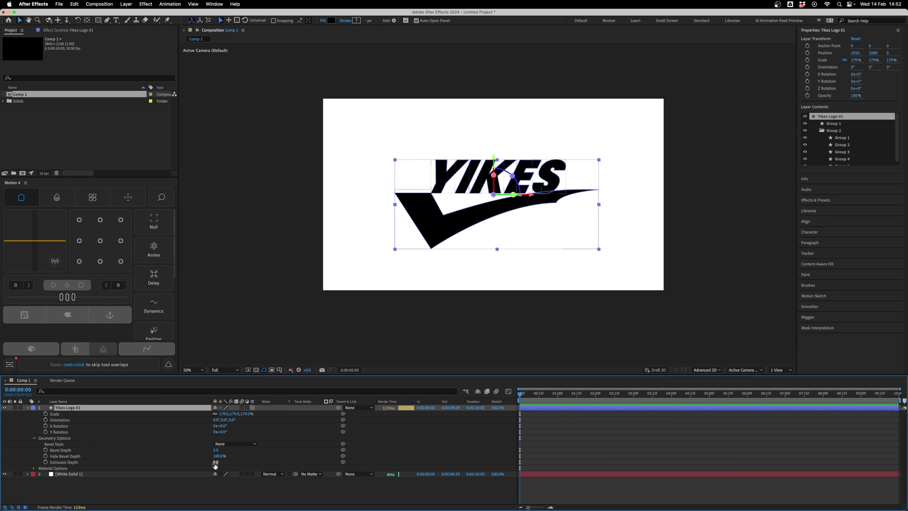
{"action": "left_click_drag", "start_coordinate": [215, 462], "coordinate": [221, 462]}
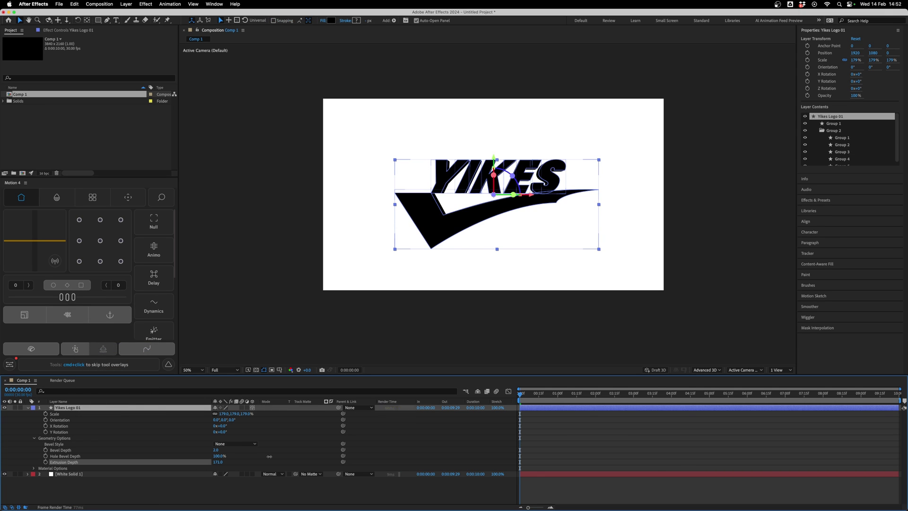
{"action": "left_click_drag", "start_coordinate": [276, 457], "coordinate": [278, 459]}
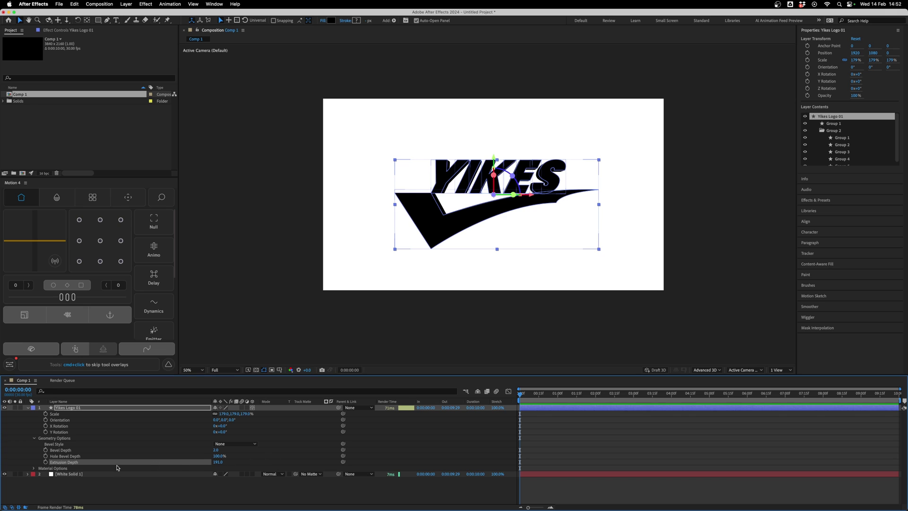
- Increase the specular shininess of Yikes Logo 01 and change its fill color to dark navy blue
{"action": "left_click", "coordinate": [33, 469]}
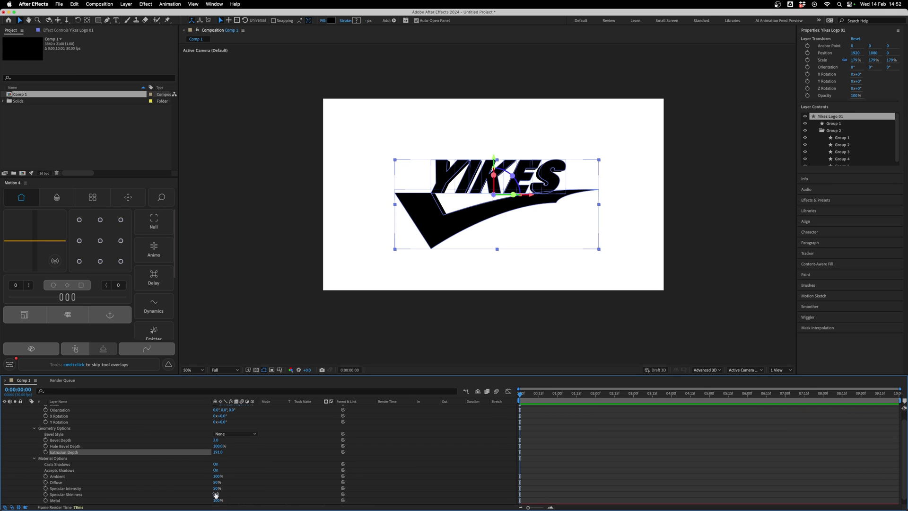
{"action": "left_click_drag", "start_coordinate": [215, 493], "coordinate": [225, 494]}
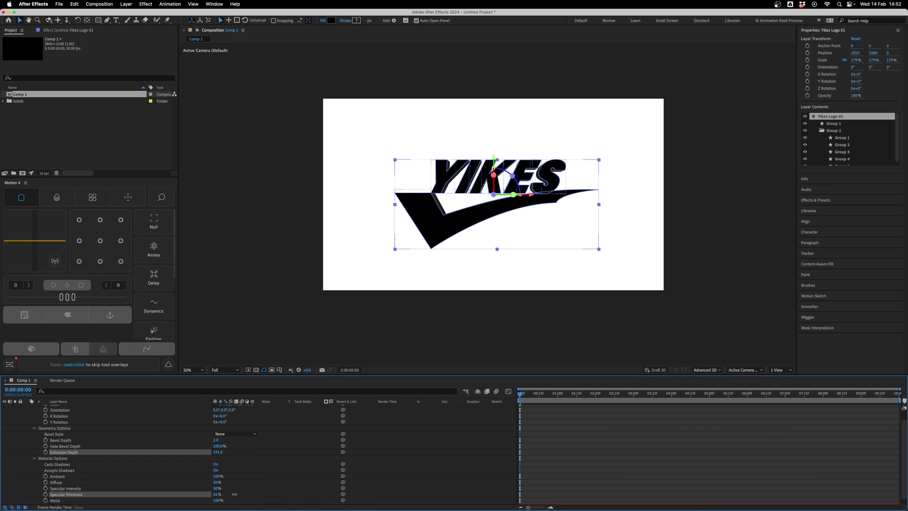
{"action": "scroll", "coordinate": [71, 425], "scroll_direction": "up", "scroll_amount": 1}
{"action": "left_click", "coordinate": [71, 409]}
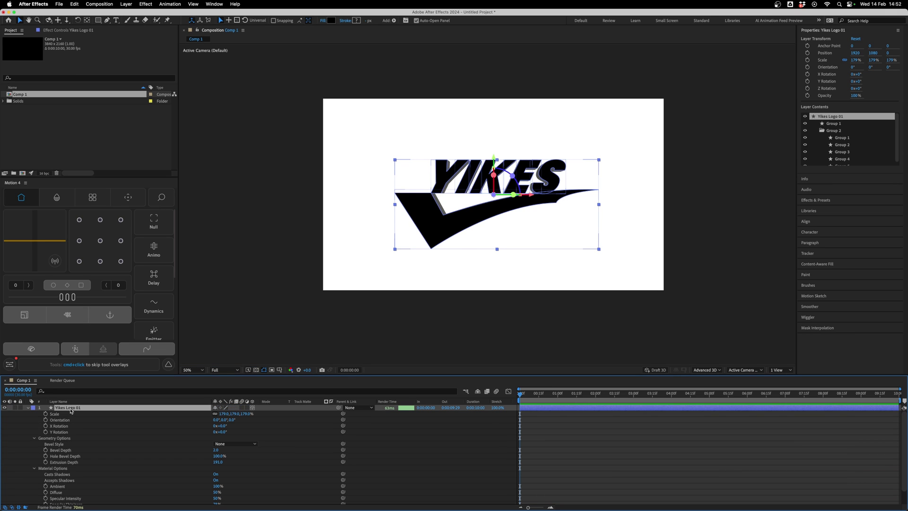
{"action": "left_click", "coordinate": [332, 20]}
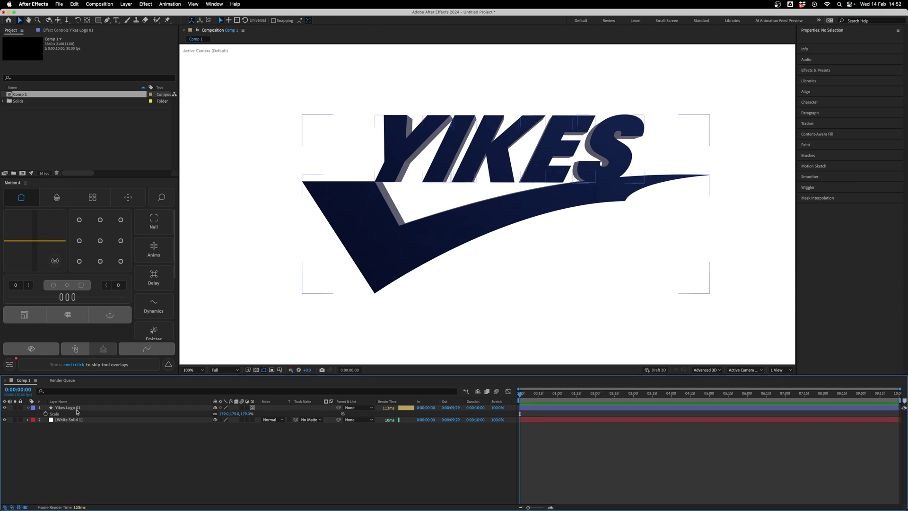
- Rotate Yikes Logo 01 about its Y axis to inspect the extrusion, and undo the rotation
{"action": "left_click", "coordinate": [160, 407]}
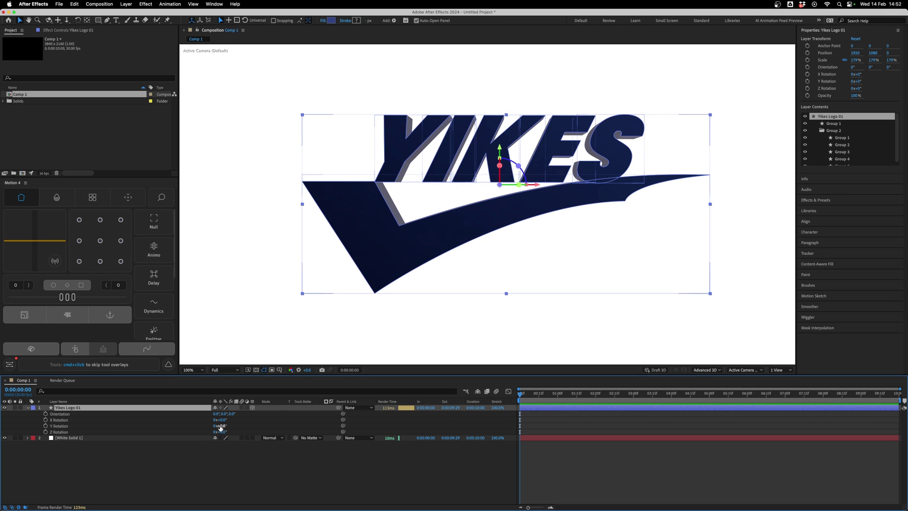
{"action": "left_click_drag", "start_coordinate": [220, 427], "coordinate": [310, 407]}
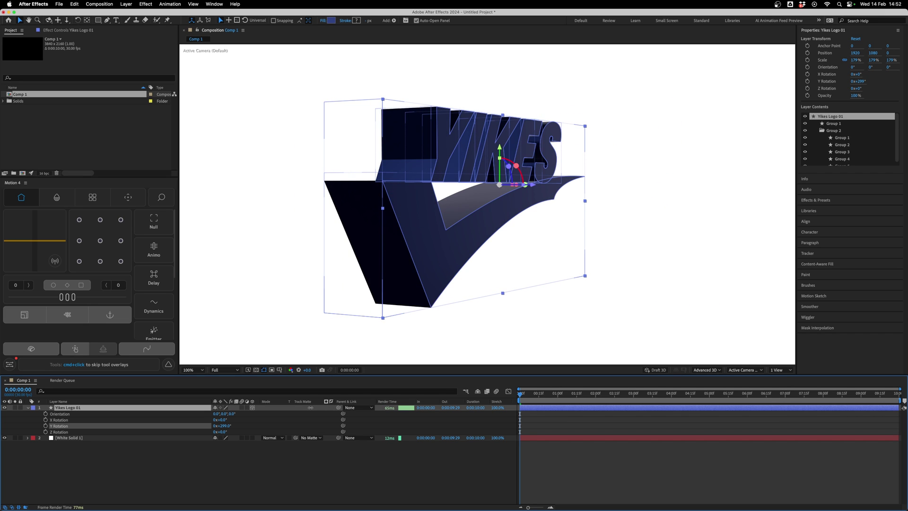
{"action": "key", "text": "super+z"}
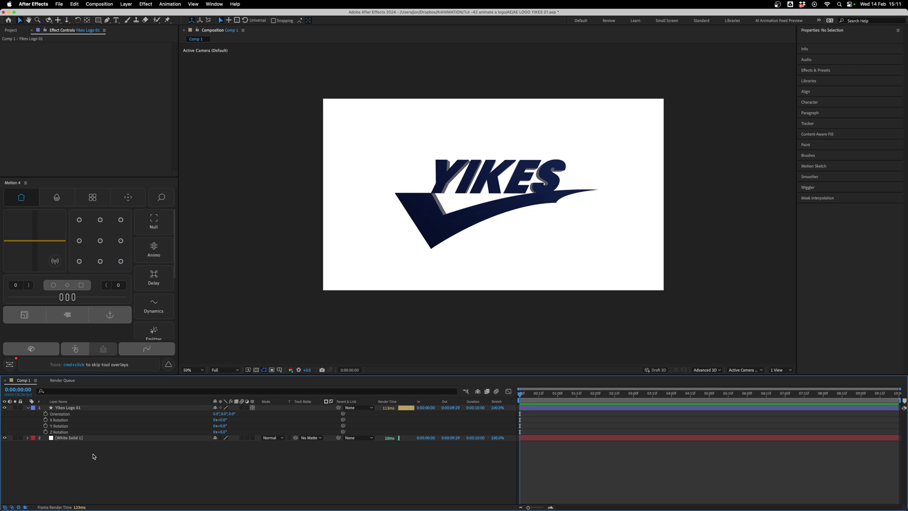
- Create a new 3840 x 2160 px white solid named Sabre in Comp 1
{"action": "right_click", "coordinate": [93, 456]}
{"action": "mouse_move", "coordinate": [140, 418]}
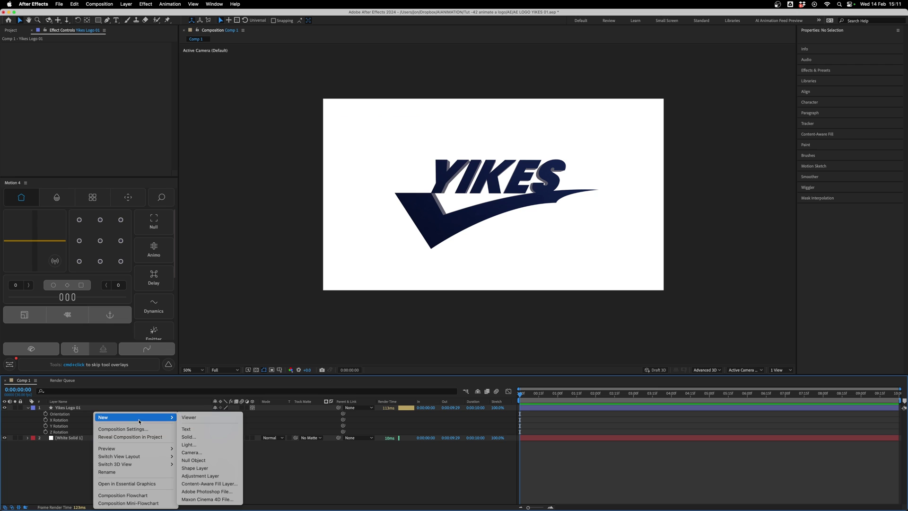
{"action": "left_click", "coordinate": [189, 436]}
{"action": "type", "text": "Sabre"}
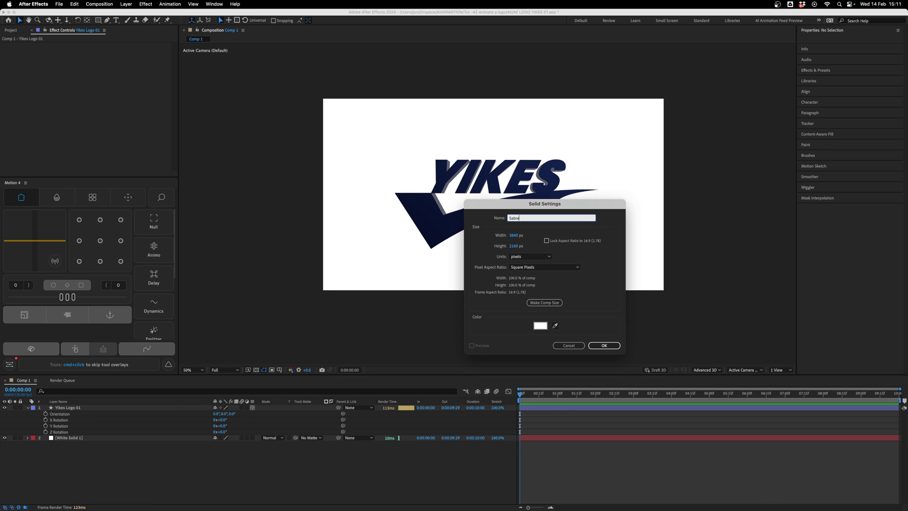
{"action": "key", "text": "Return"}
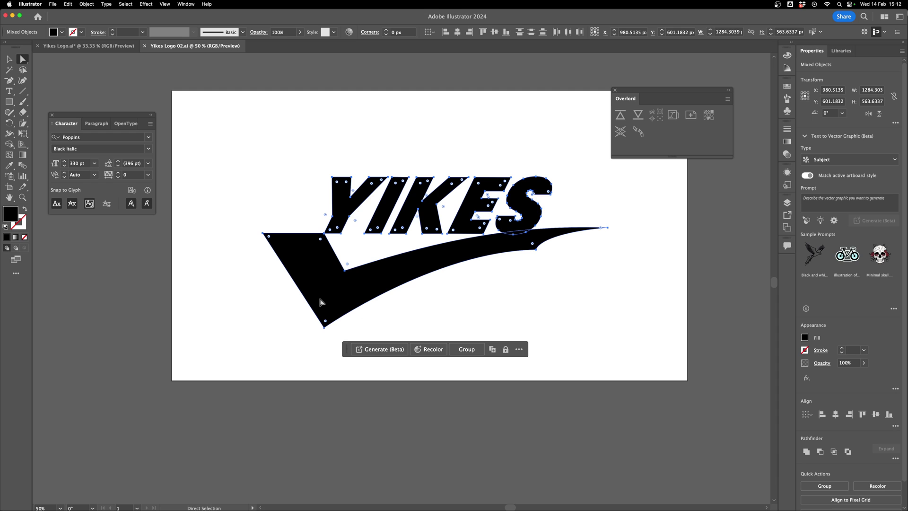
- Copy the complete logo paths from Yikes Logo 02.ai in Illustrator and paste them as masks onto the Sabre layer in After Effects
{"action": "key", "text": "v"}
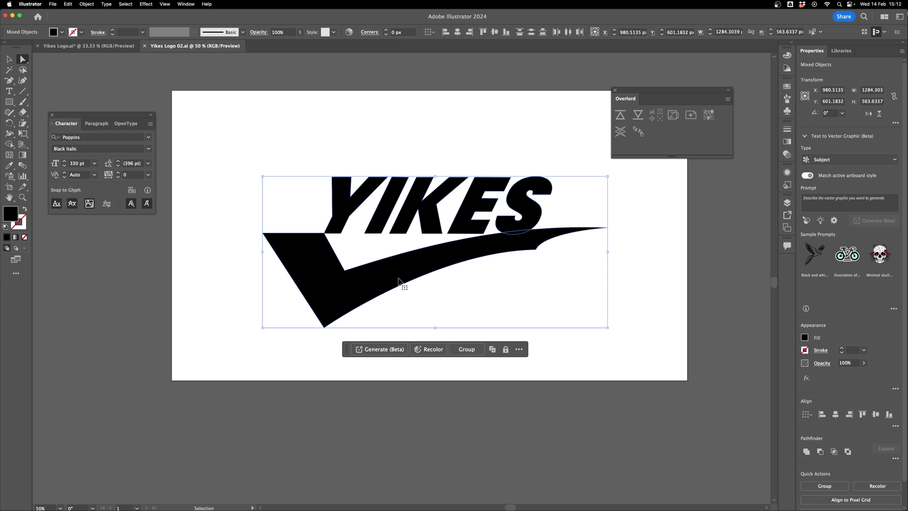
{"action": "key", "text": "super+Tab"}
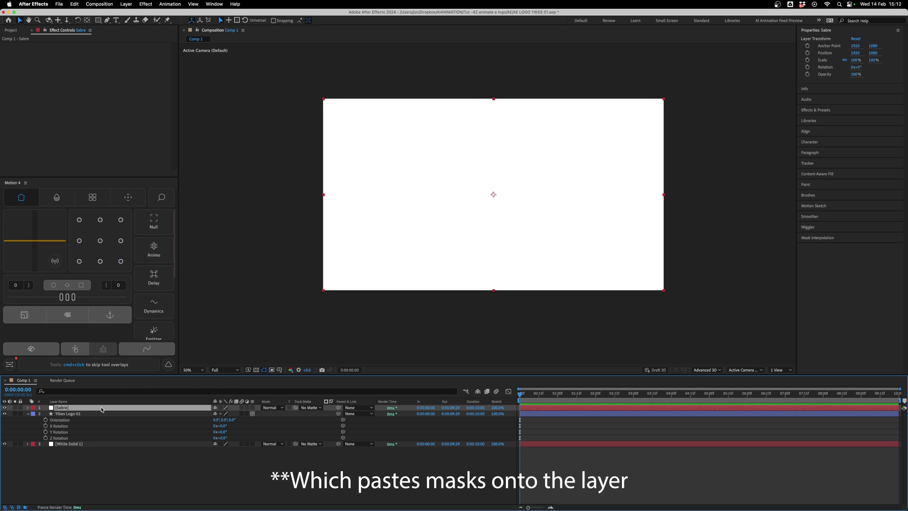
{"action": "key", "text": "super+v"}
- Apply the Video Copilot Saber effect to the Sabre layer and set its core type to Layer Masks
{"action": "right_click", "coordinate": [86, 122]}
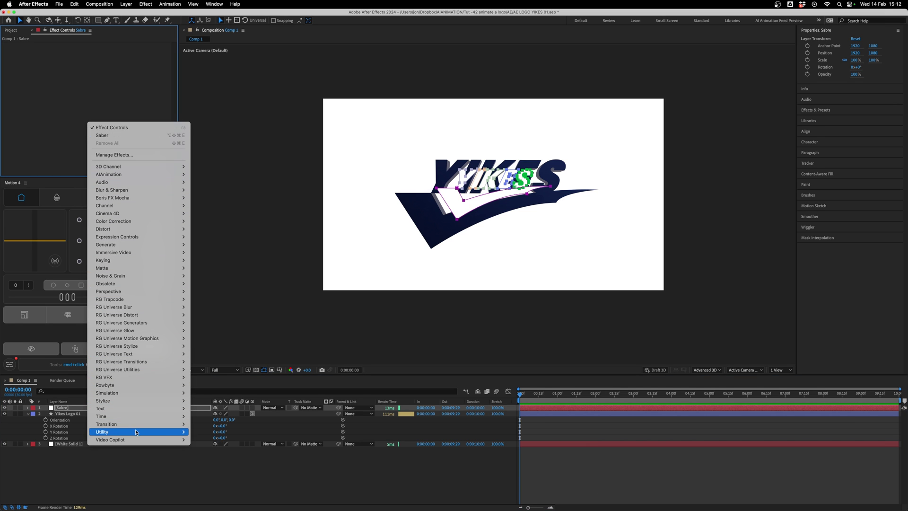
{"action": "mouse_move", "coordinate": [140, 440]}
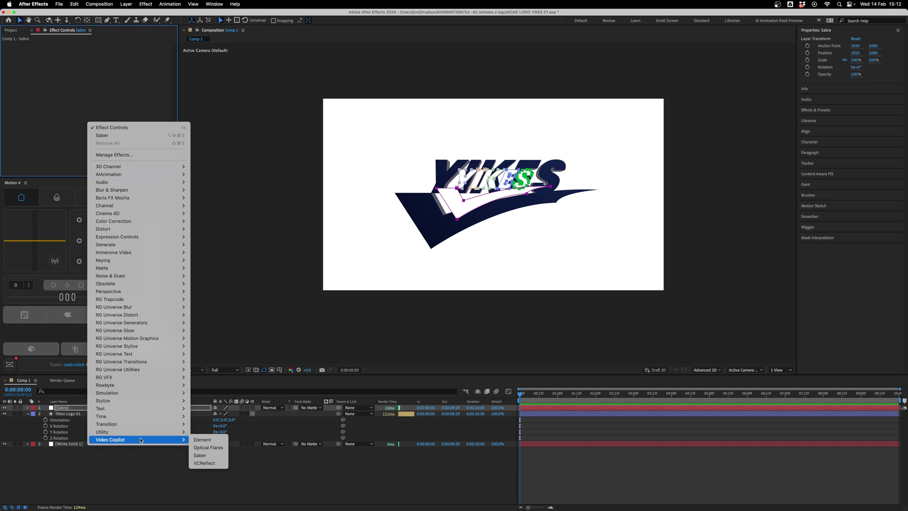
{"action": "left_click", "coordinate": [199, 456]}
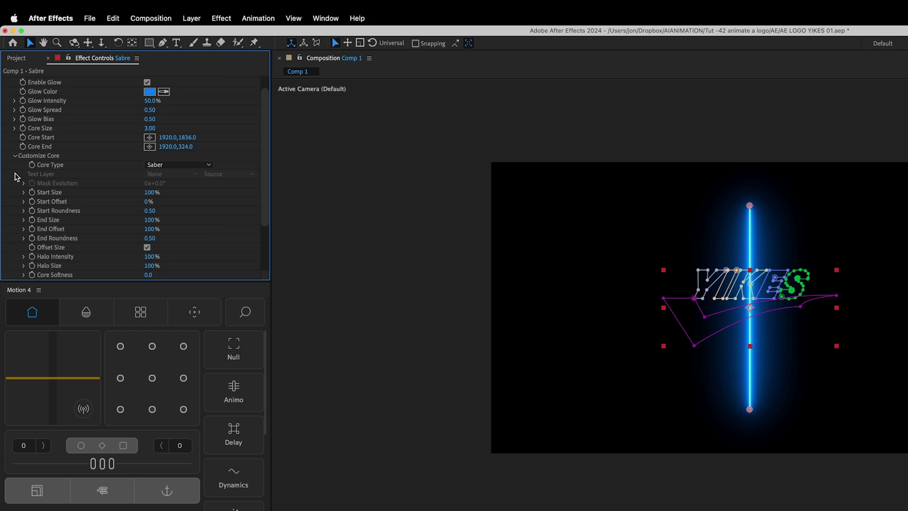
{"action": "left_click", "coordinate": [188, 191]}
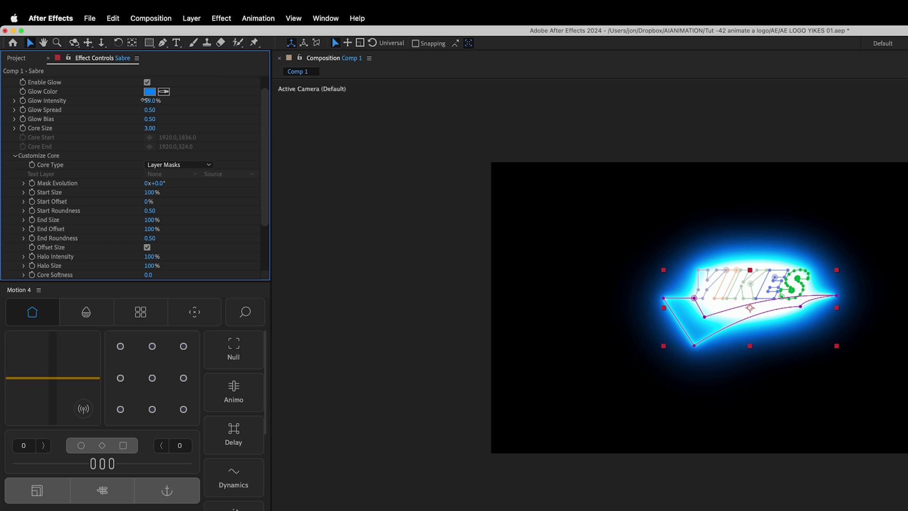
- Set Saber's glow intensity to 24% and its composite settings to Transparent so the logo beneath shows through
{"action": "left_click_drag", "start_coordinate": [150, 101], "coordinate": [136, 101]}
{"action": "scroll", "coordinate": [77, 229], "scroll_direction": "down", "scroll_amount": 3}
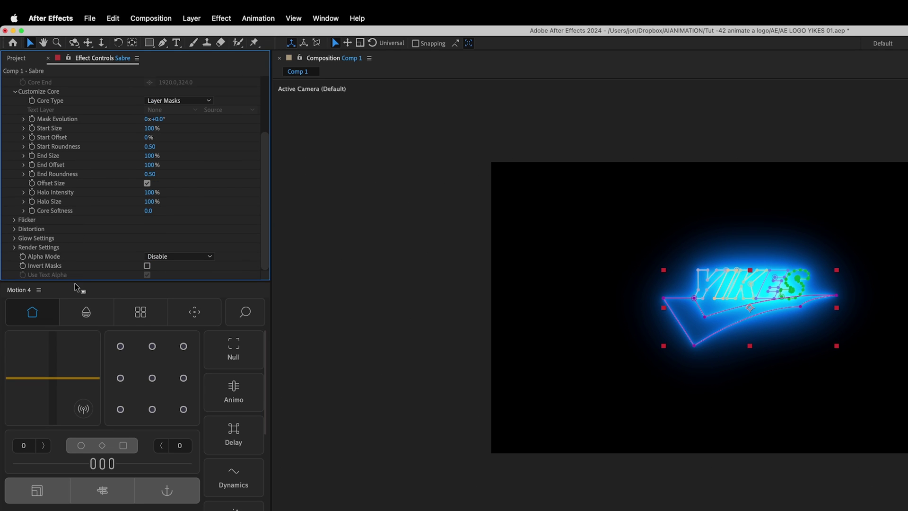
{"action": "left_click_drag", "start_coordinate": [85, 283], "coordinate": [28, 405]}
{"action": "scroll", "coordinate": [33, 367], "scroll_direction": "down", "scroll_amount": 1}
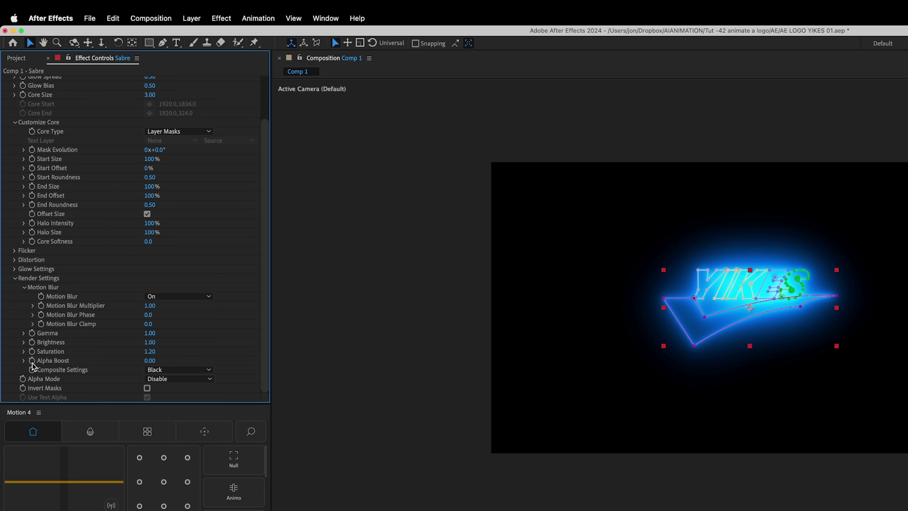
{"action": "left_click", "coordinate": [180, 371]}
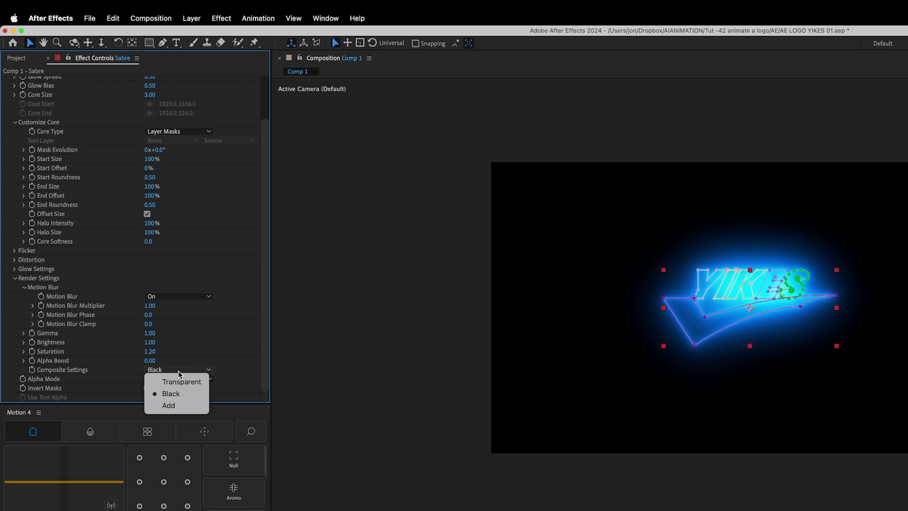
{"action": "left_click", "coordinate": [177, 382]}
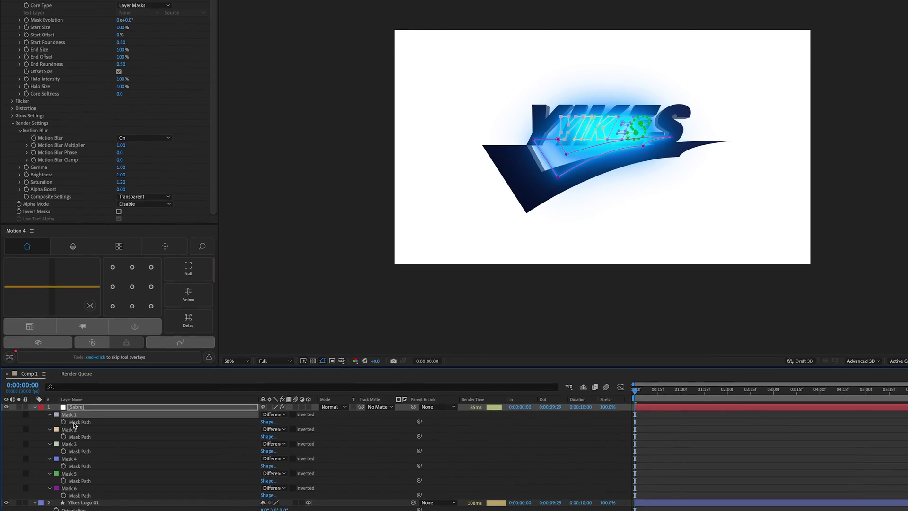
- Select Masks 1 through 6 on the Sabre layer and move and scale their paths together to fit the extruded logo's outline
{"action": "left_click", "coordinate": [70, 510], "text": "shift"}
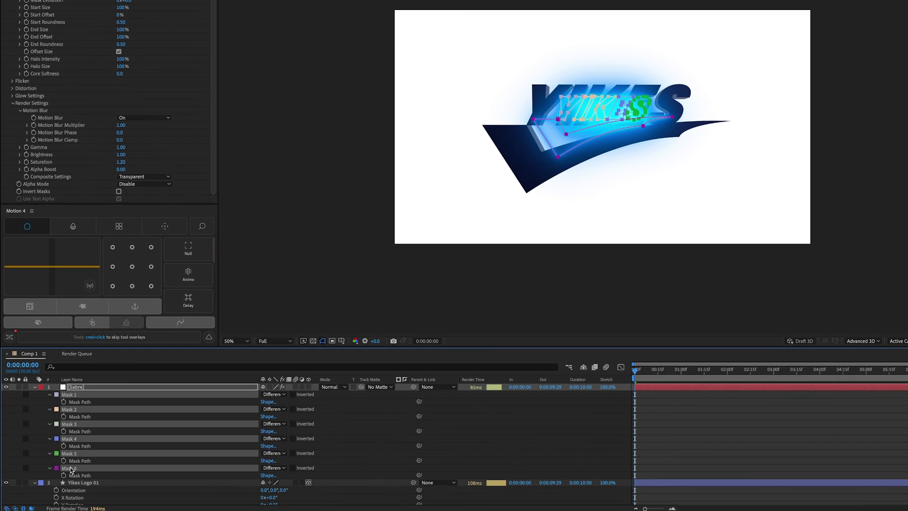
{"action": "double_click", "coordinate": [559, 158]}
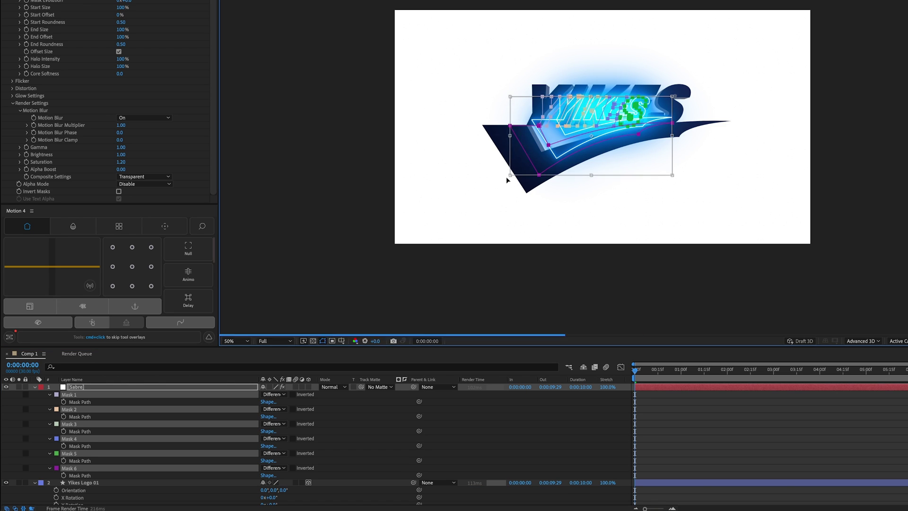
{"action": "left_click", "coordinate": [673, 159]}
- Make the Sabre layer 3D and set its Z position to -1.0, just in front of the logo
{"action": "key", "text": "p"}
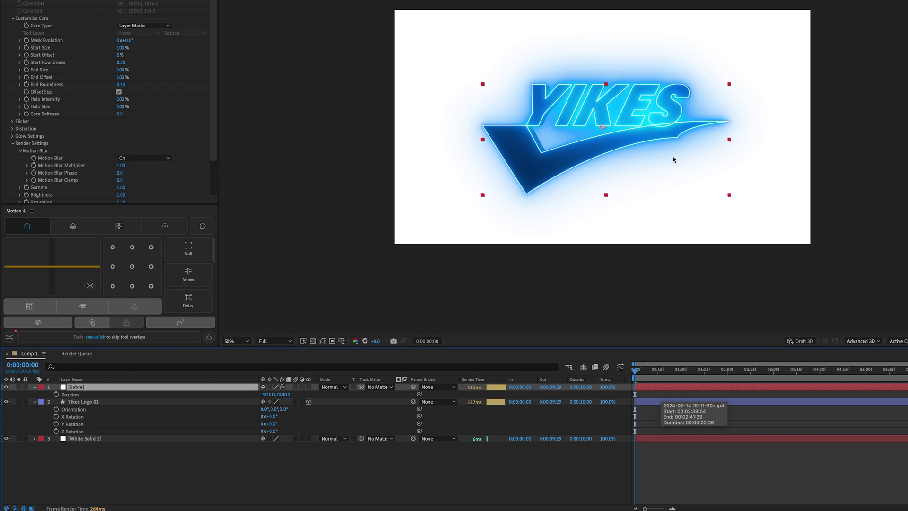
{"action": "left_click", "coordinate": [308, 387]}
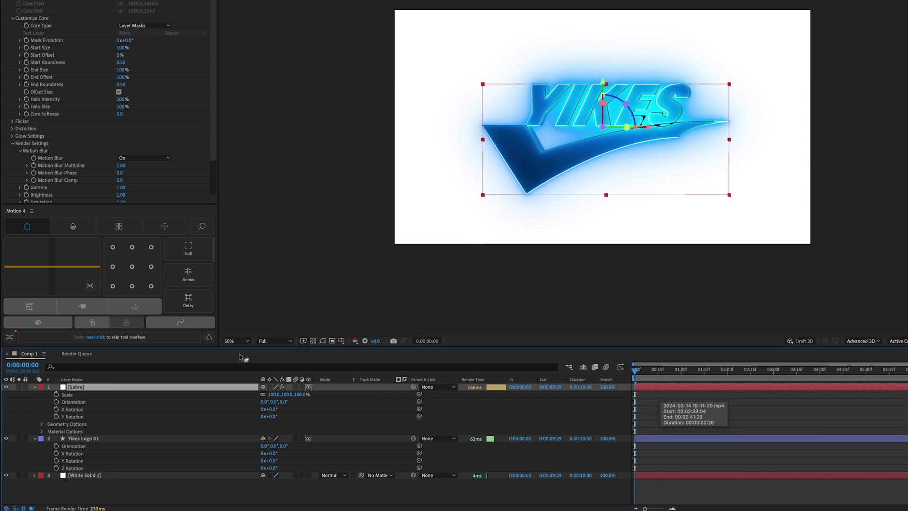
{"action": "key", "text": "p"}
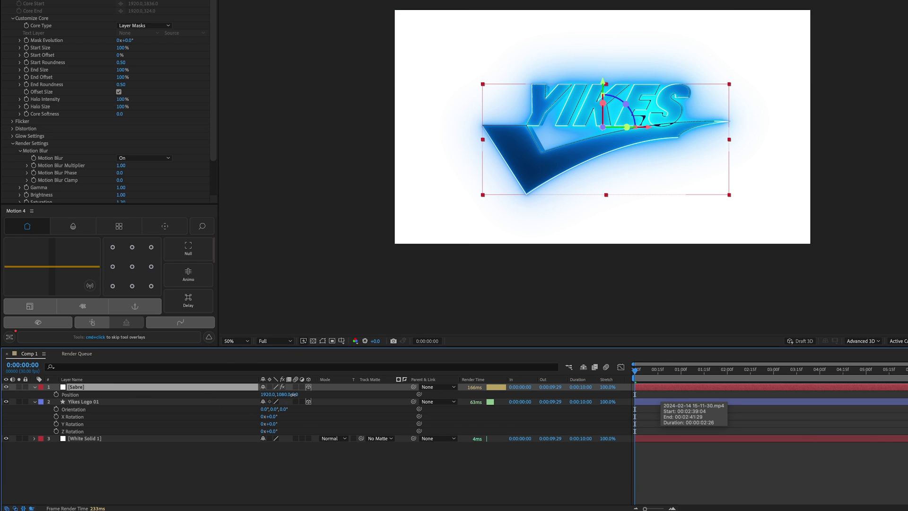
{"action": "left_click_drag", "start_coordinate": [295, 394], "coordinate": [303, 394]}
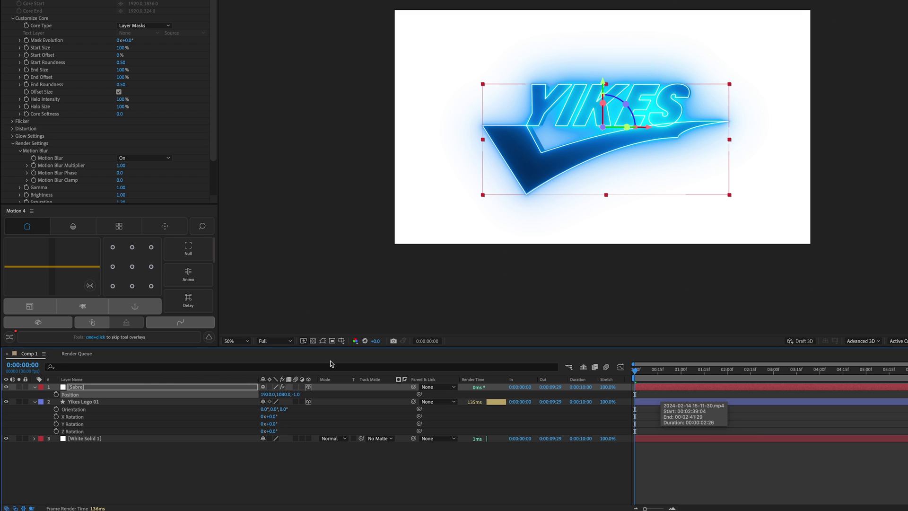
{"action": "left_click", "coordinate": [656, 142]}
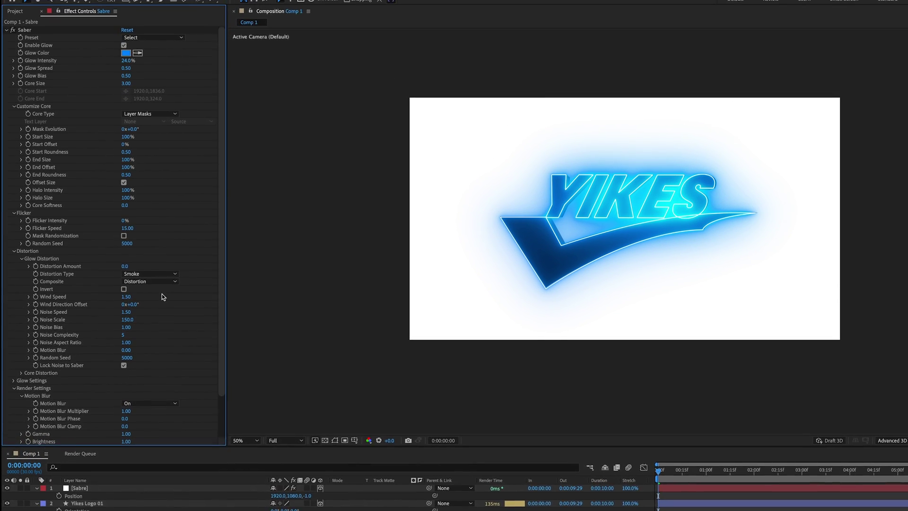
- Apply the Arc Reactor preset to Saber and set its start size to 0%
{"action": "left_click", "coordinate": [153, 37]}
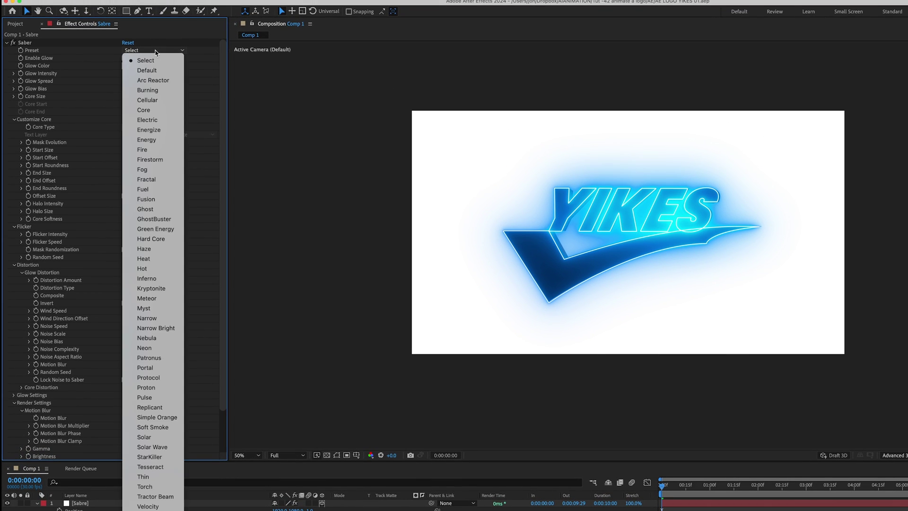
{"action": "left_click", "coordinate": [156, 81]}
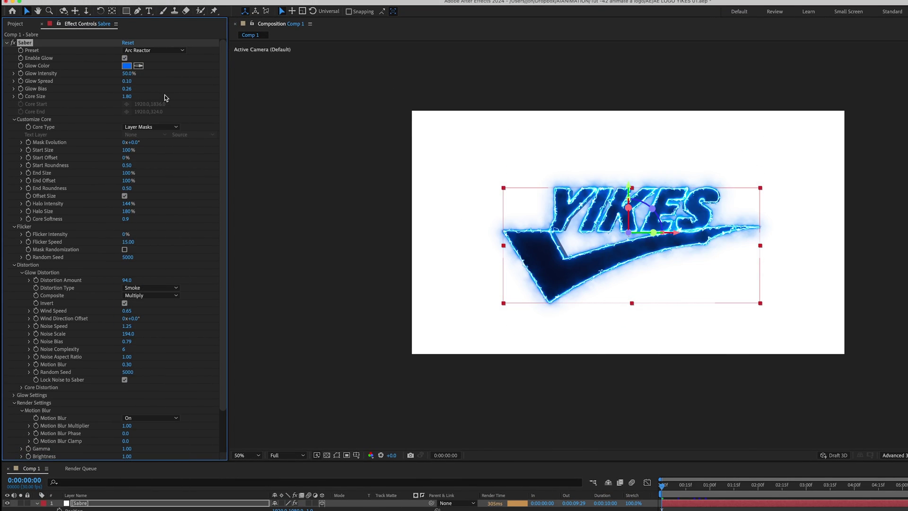
{"action": "left_click", "coordinate": [126, 151]}
{"action": "type", "text": "0"}
{"action": "key", "text": "Return"}
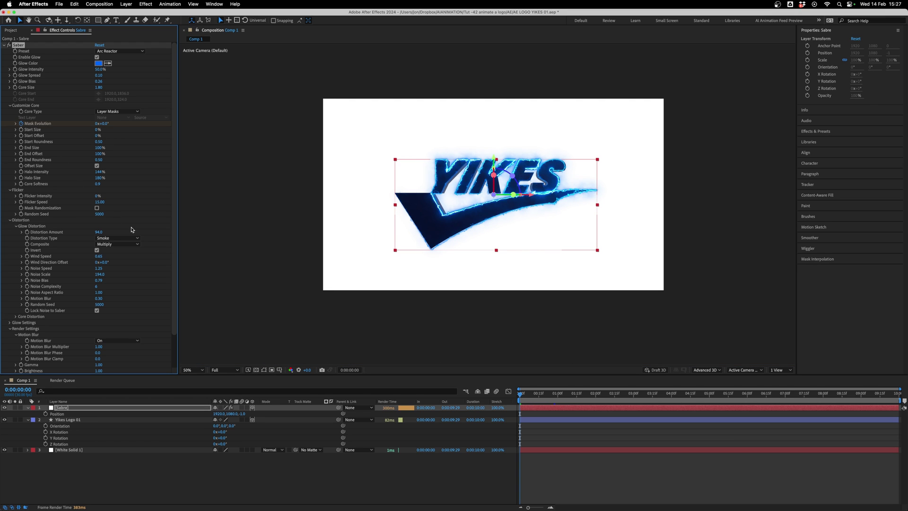
- Keyframe Saber's Mask Evolution from 0x+0.0° at the start to 1x+0.0° at 0:00:09:29, and preview the animation
{"action": "left_click", "coordinate": [78, 409]}
{"action": "key", "text": "u"}
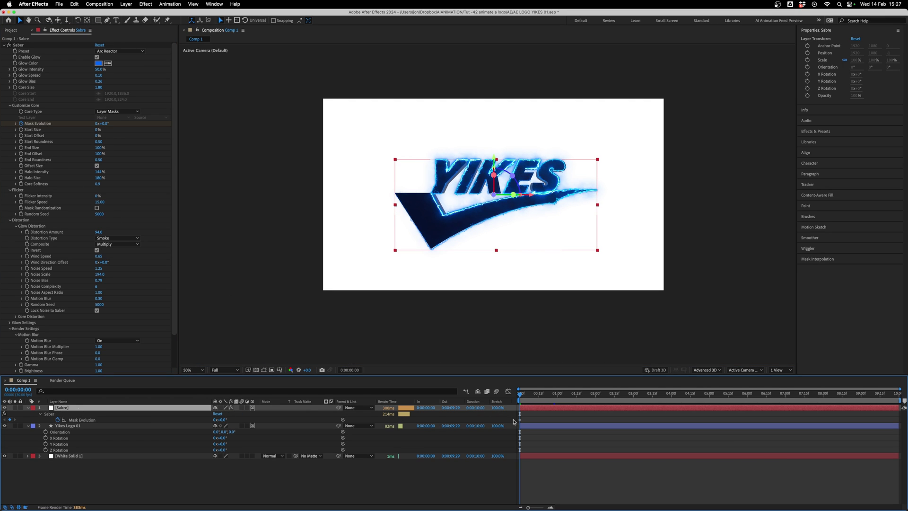
{"action": "left_click_drag", "start_coordinate": [520, 393], "coordinate": [897, 393]}
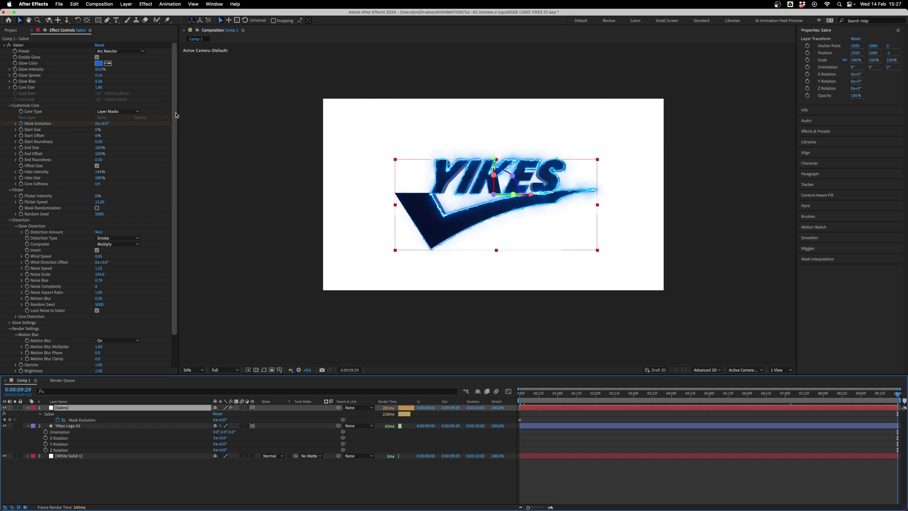
{"action": "left_click", "coordinate": [97, 124]}
{"action": "type", "text": "1"}
{"action": "left_click", "coordinate": [48, 121]}
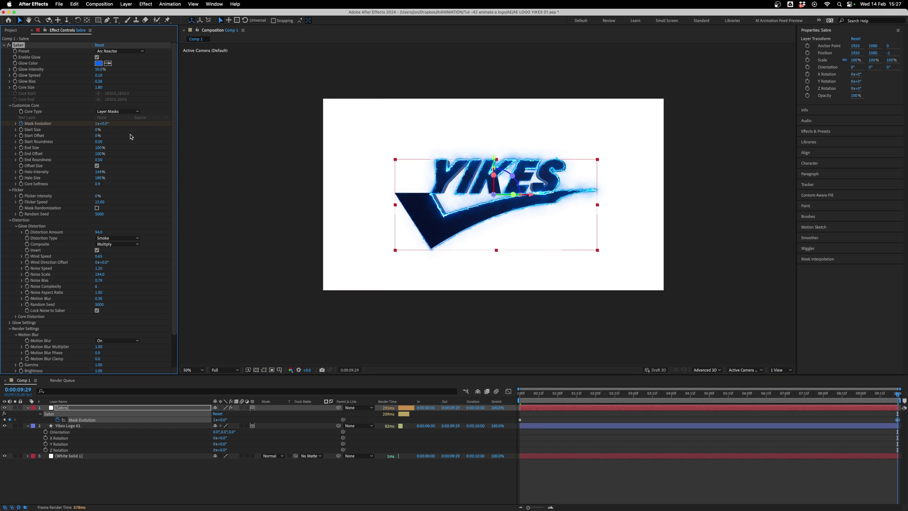
{"action": "left_click", "coordinate": [585, 400]}
{"action": "key", "text": "space"}
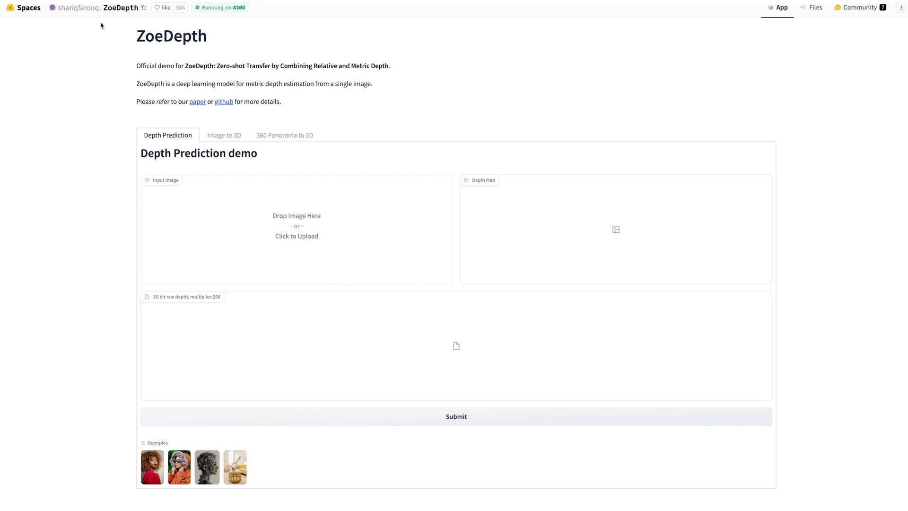
- In the ZoeDepth Hugging Face Space, convert the rocky landscape image to a 3D mesh with occlusion edges kept, and download the mesh
{"action": "left_click", "coordinate": [226, 136]}
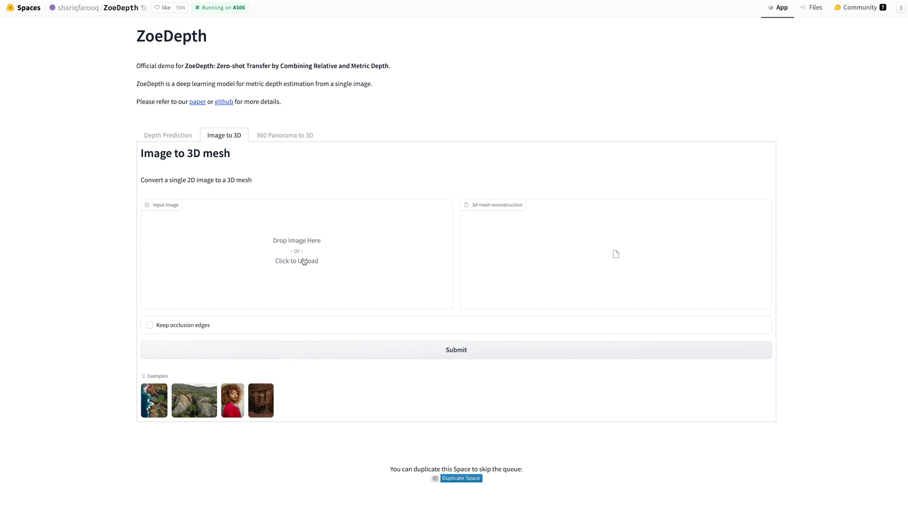
{"action": "left_click", "coordinate": [304, 261]}
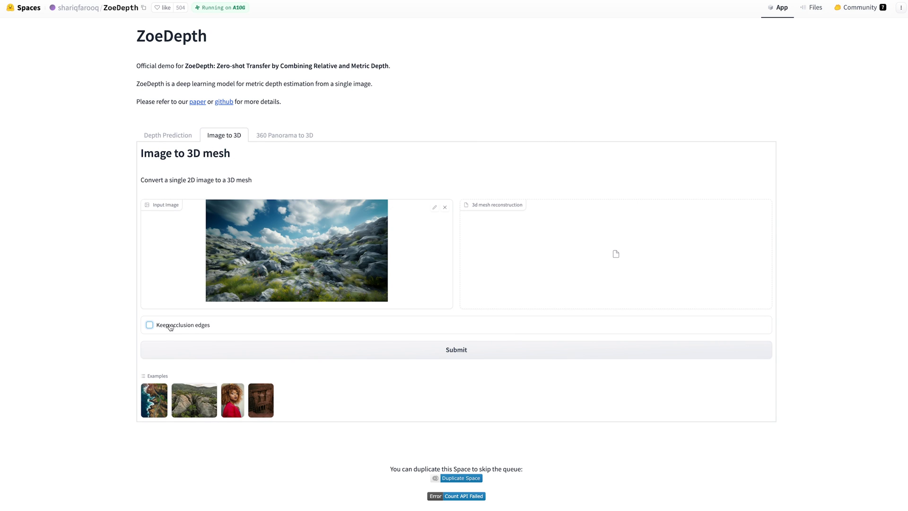
{"action": "left_click", "coordinate": [434, 353]}
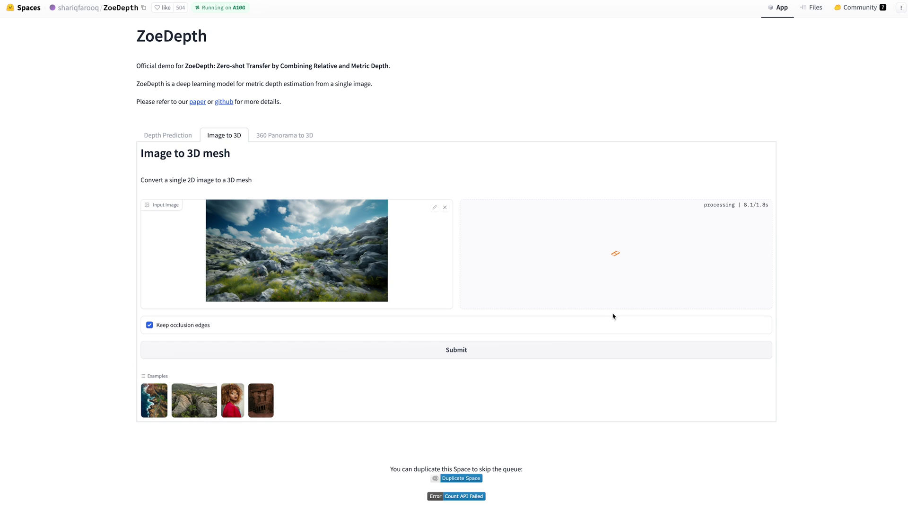
{"action": "left_click_drag", "start_coordinate": [624, 315], "coordinate": [578, 318]}
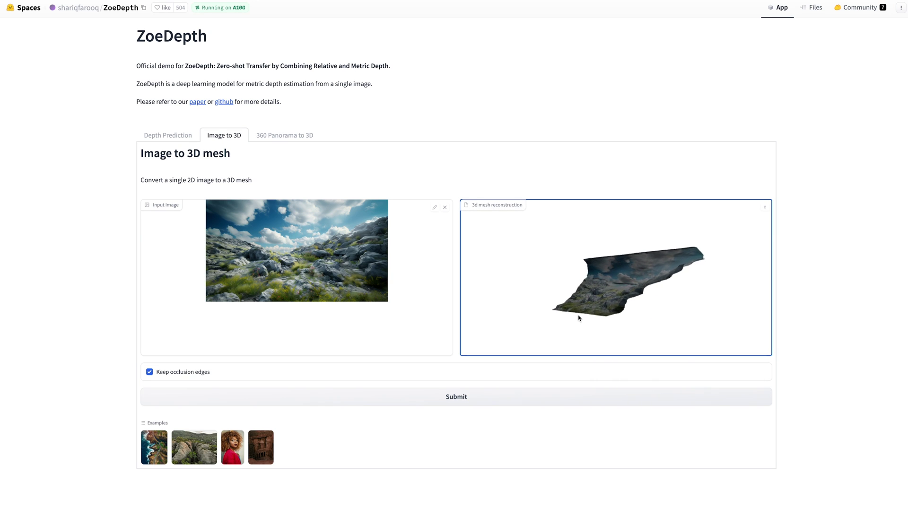
{"action": "left_click", "coordinate": [765, 208]}
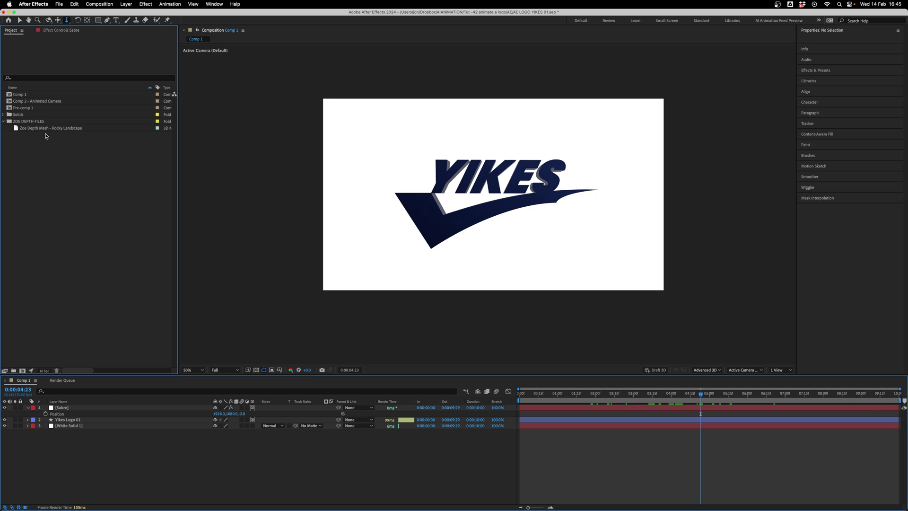
- In After Effects, add Zoe Depth Mesh - Rocky Landscape to the top of Comp 1 and set its Y rotation to 180°
{"action": "left_click", "coordinate": [46, 128]}
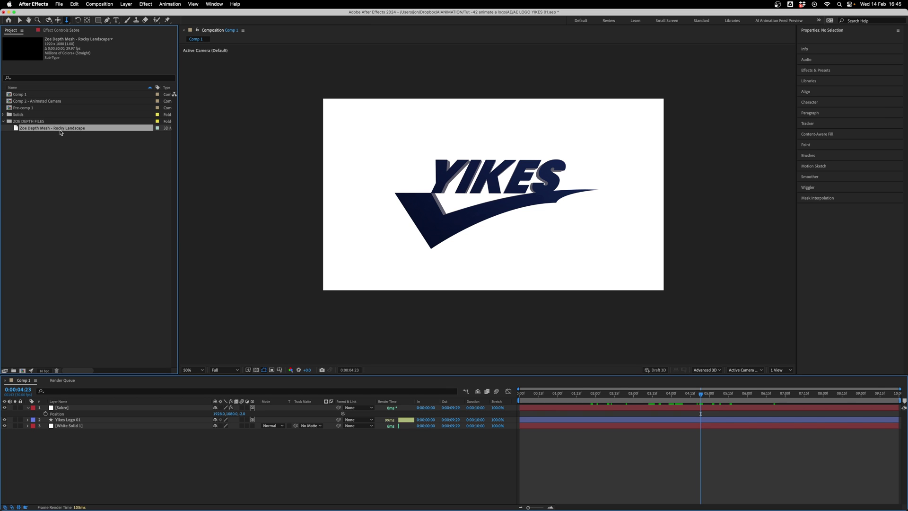
{"action": "left_click_drag", "start_coordinate": [118, 215], "coordinate": [95, 407]}
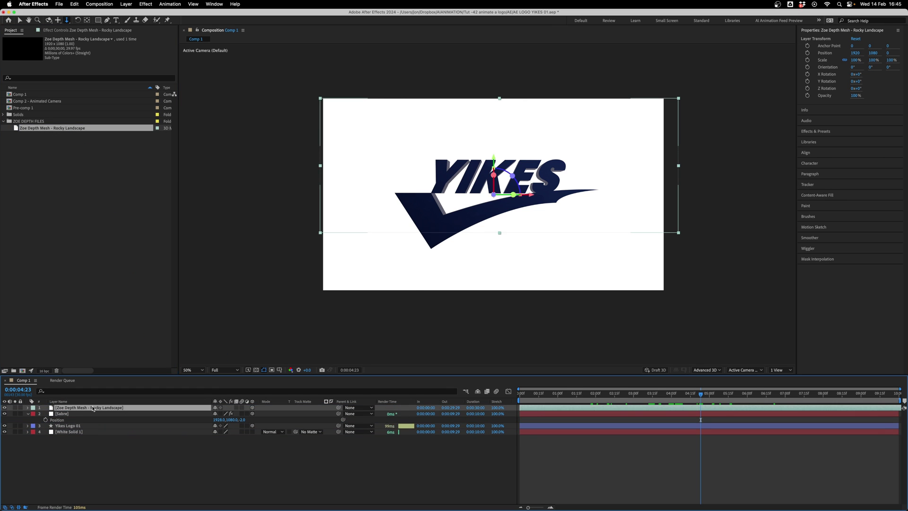
{"action": "left_click", "coordinate": [505, 321]}
{"action": "key", "text": "r"}
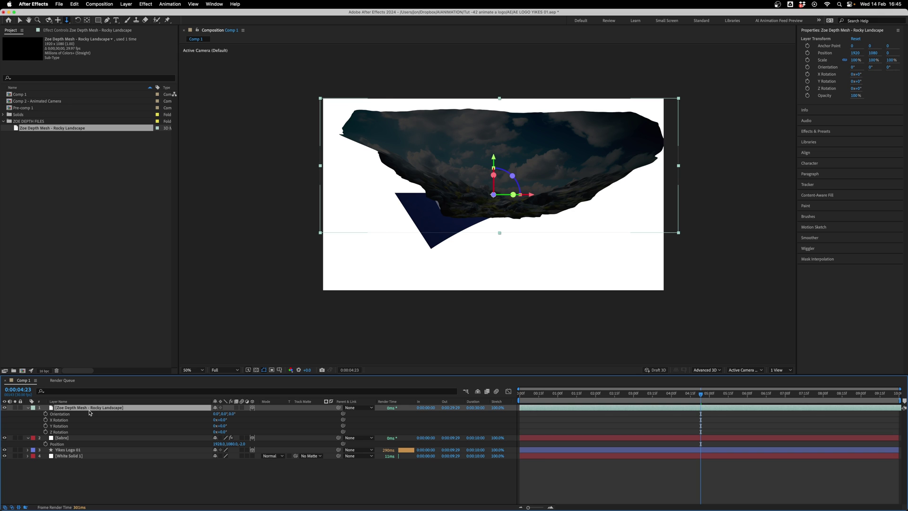
{"action": "left_click", "coordinate": [217, 427]}
{"action": "key", "text": "Return"}
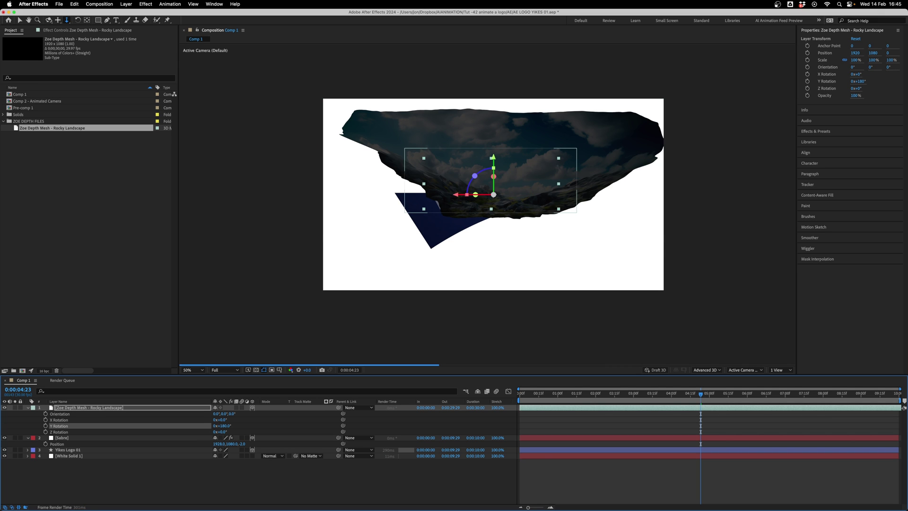
- In a two-view layout, move the landscape mesh to about -4700 in Z and scale it to 374% around the logo
{"action": "left_click", "coordinate": [779, 370]}
{"action": "left_click", "coordinate": [782, 389]}
{"action": "key", "text": "v"}
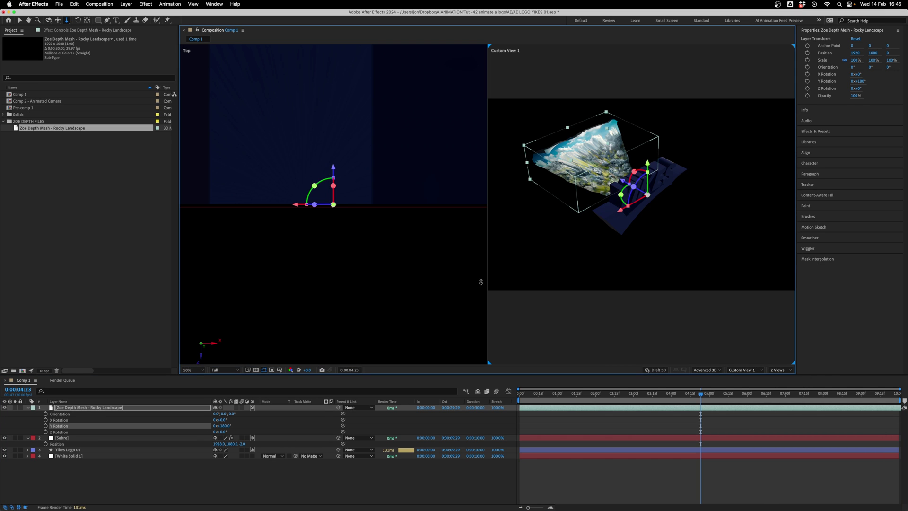
{"action": "left_click_drag", "start_coordinate": [624, 198], "coordinate": [877, 258]}
{"action": "key", "text": "s"}
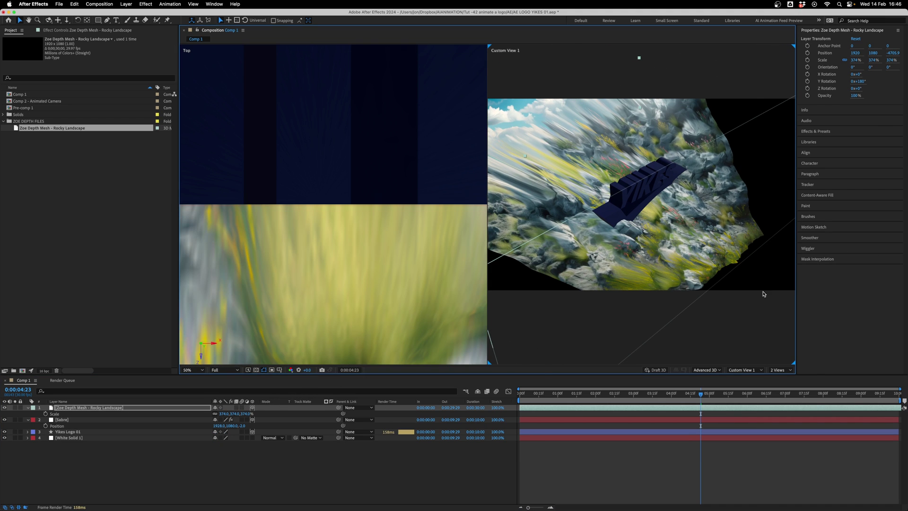
- Return to a single active camera view and adjust the landscape mesh's Z position to about -3794
{"action": "left_click", "coordinate": [777, 370]}
{"action": "left_click", "coordinate": [779, 377]}
{"action": "left_click", "coordinate": [740, 369]}
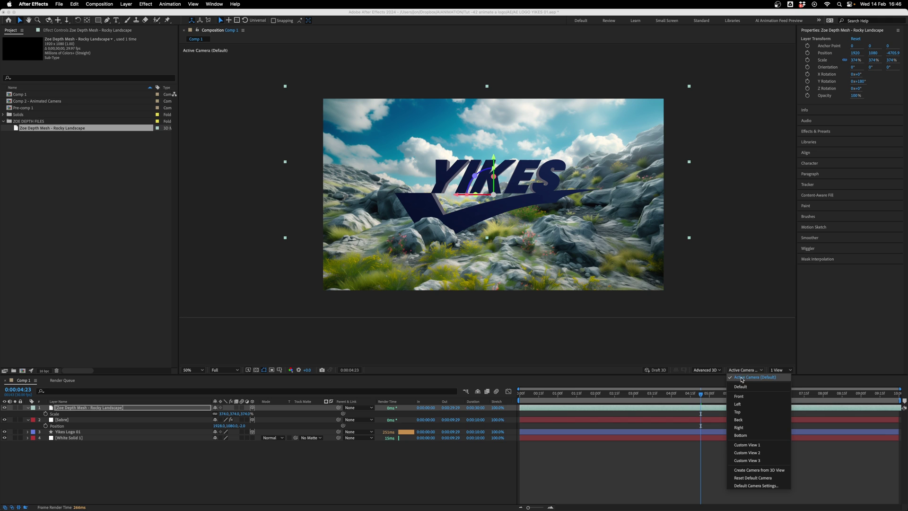
{"action": "left_click", "coordinate": [746, 378]}
{"action": "key", "text": "p"}
{"action": "left_click_drag", "start_coordinate": [245, 413], "coordinate": [238, 413]}
{"action": "left_click", "coordinate": [89, 438]}
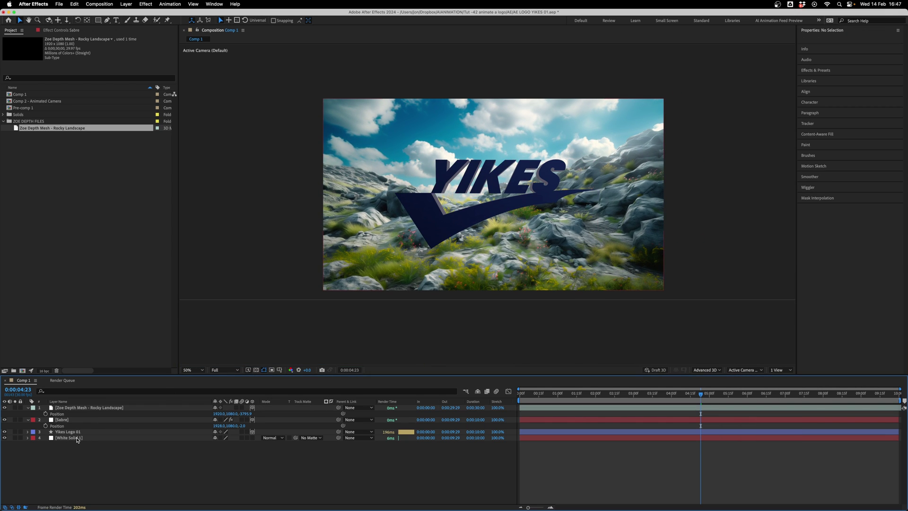
- Parent the Sabre layer to Yikes Logo 01 and move the logo back into the landscape, to about Z 1317
{"action": "left_click", "coordinate": [71, 421]}
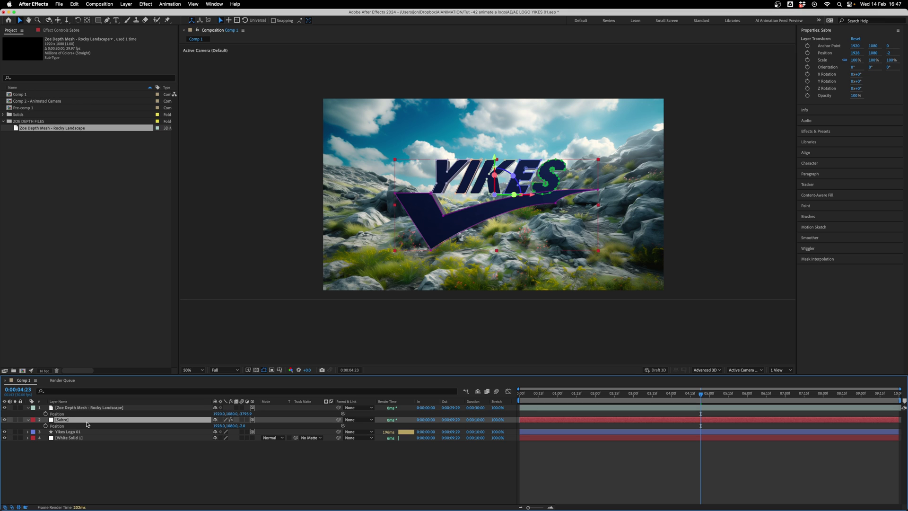
{"action": "left_click_drag", "start_coordinate": [338, 420], "coordinate": [74, 433]}
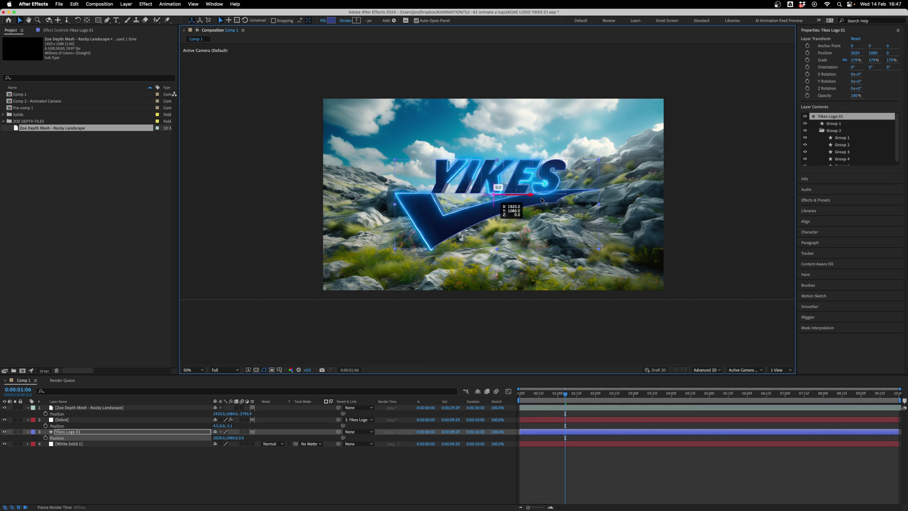
{"action": "left_click_drag", "start_coordinate": [513, 209], "coordinate": [492, 212]}
- Add a two-node camera with the 50mm preset to Comp 1
{"action": "left_click", "coordinate": [127, 462]}
{"action": "right_click", "coordinate": [128, 462]}
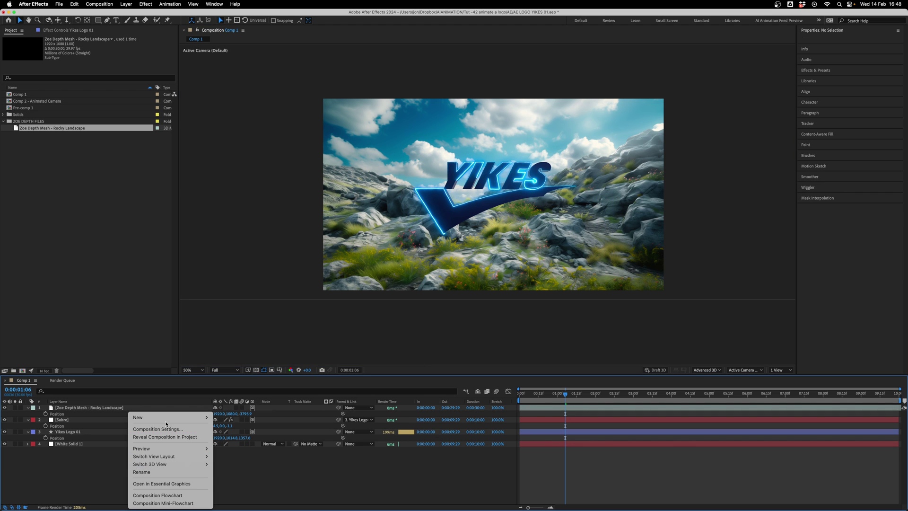
{"action": "mouse_move", "coordinate": [151, 416]}
{"action": "left_click", "coordinate": [234, 452]}
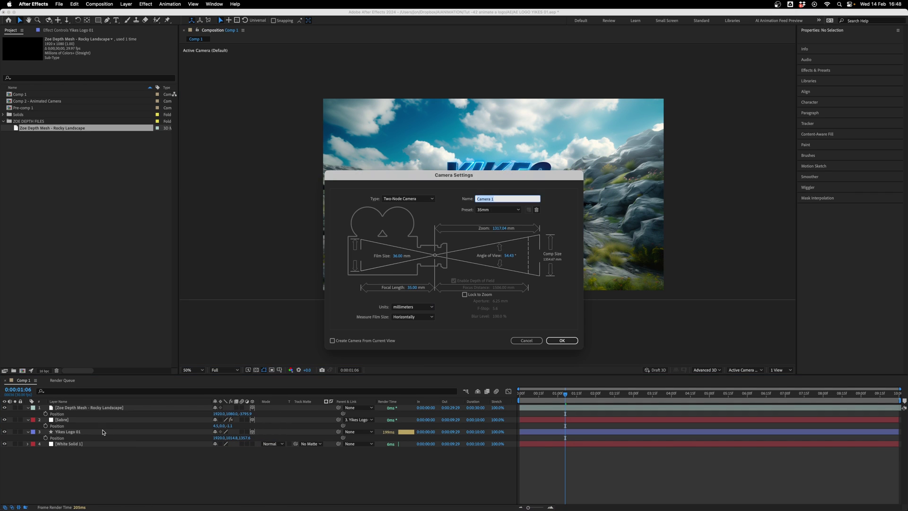
{"action": "left_click", "coordinate": [498, 209]}
{"action": "left_click", "coordinate": [501, 270]}
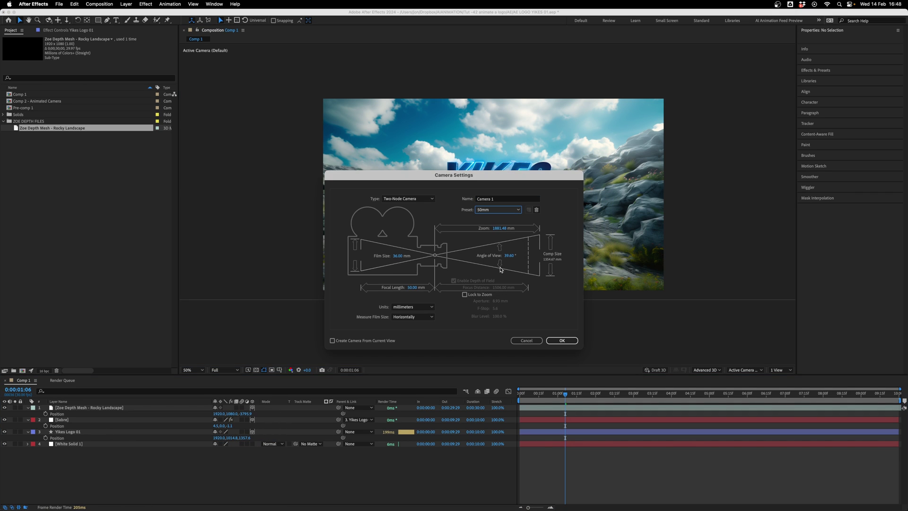
{"action": "left_click", "coordinate": [556, 340]}
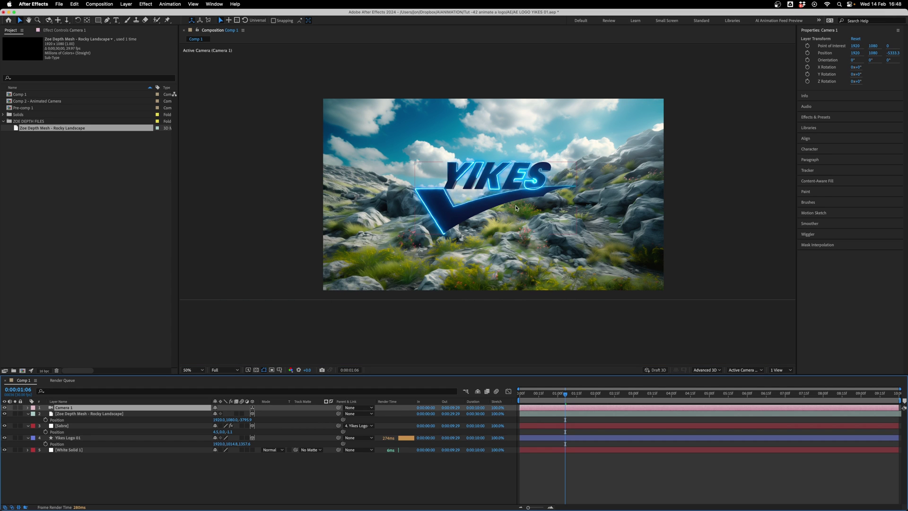
- Orbit and move the camera around the YIKES logo with the camera tools, and preview the keyframed camera move up to 3 seconds
{"action": "key", "text": "c"}
{"action": "key", "text": "c"}
{"action": "key", "text": "c"}
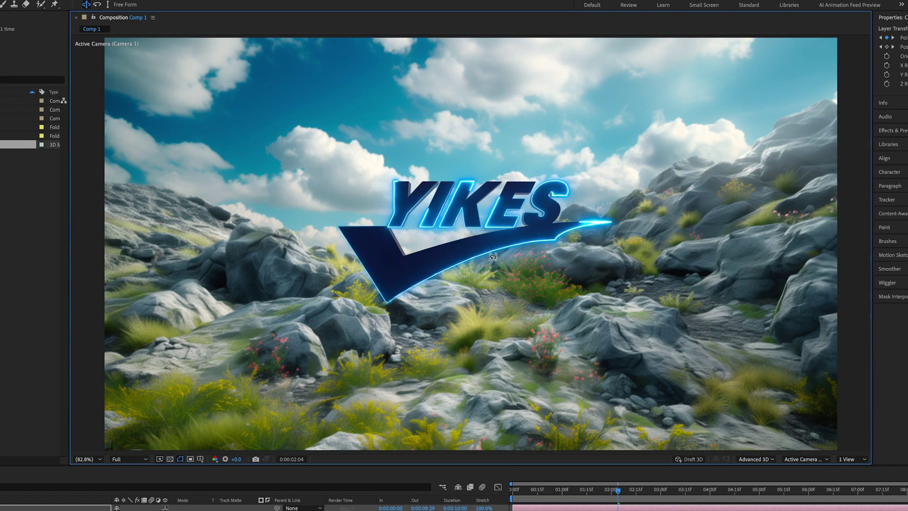
{"action": "left_click_drag", "start_coordinate": [494, 263], "coordinate": [517, 257]}
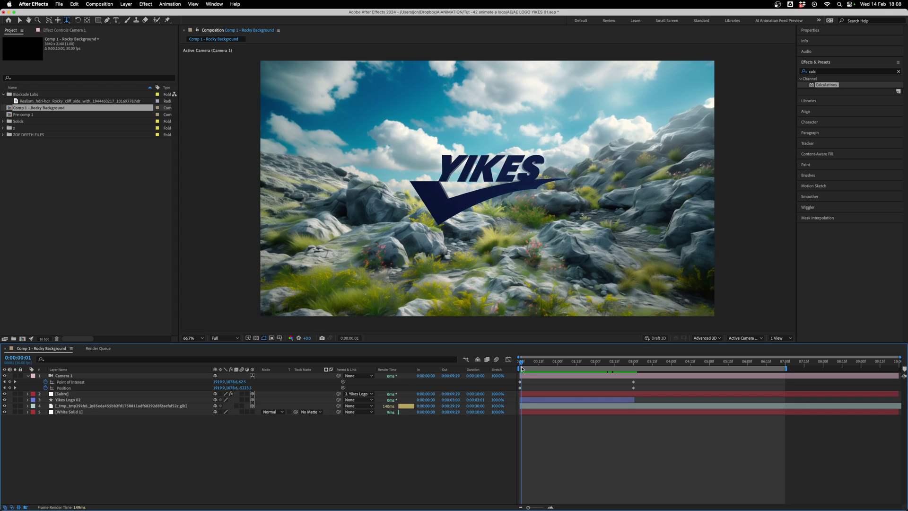
{"action": "left_click_drag", "start_coordinate": [525, 362], "coordinate": [634, 363]}
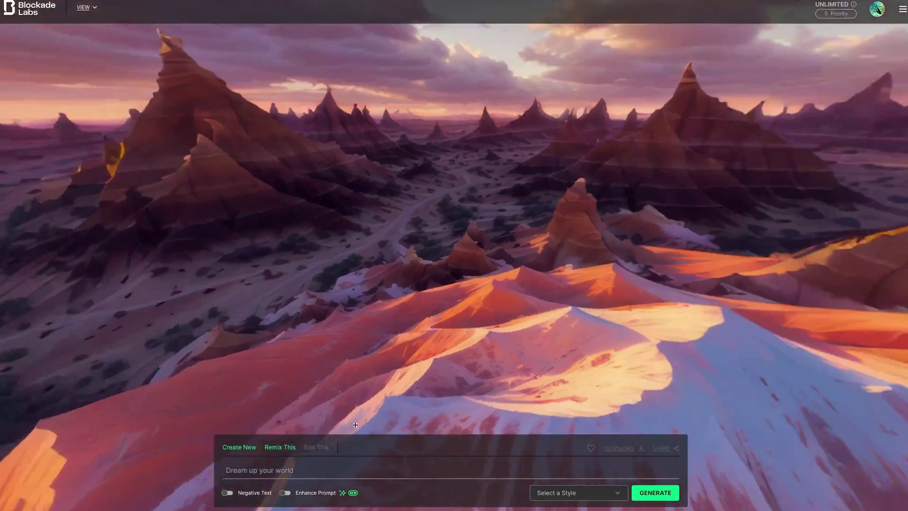
- In Blockade Labs, generate a Realism skybox from the prompt "Rocky cliff side with grass, sunset, evening" and download it as HDR
{"action": "left_click_drag", "start_coordinate": [355, 425], "coordinate": [441, 359]}
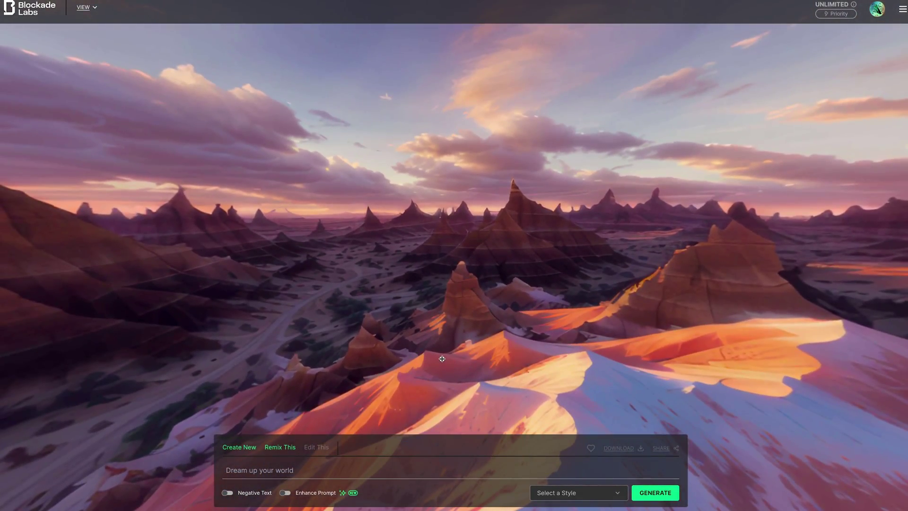
{"action": "left_click", "coordinate": [336, 465]}
{"action": "type", "text": "Rocky cliff side with grass, sunset, evening"}
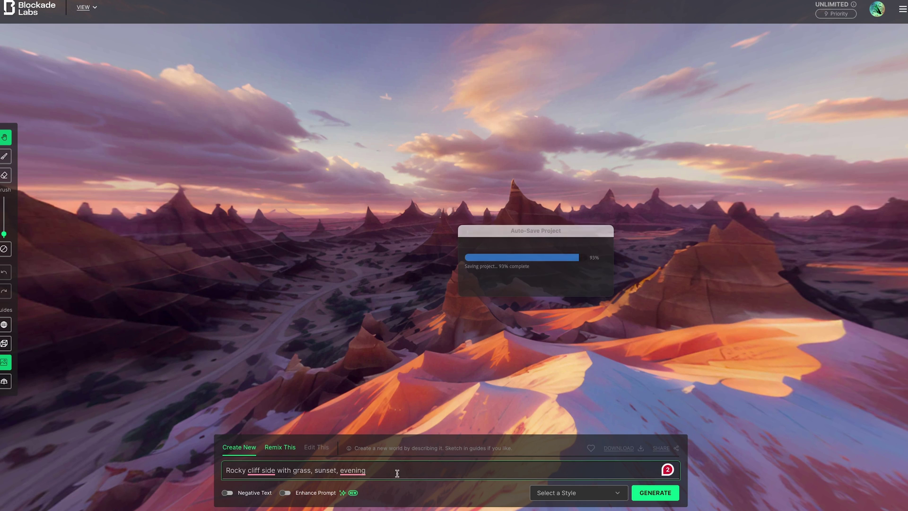
{"action": "left_click", "coordinate": [591, 492]}
{"action": "left_click", "coordinate": [567, 333]}
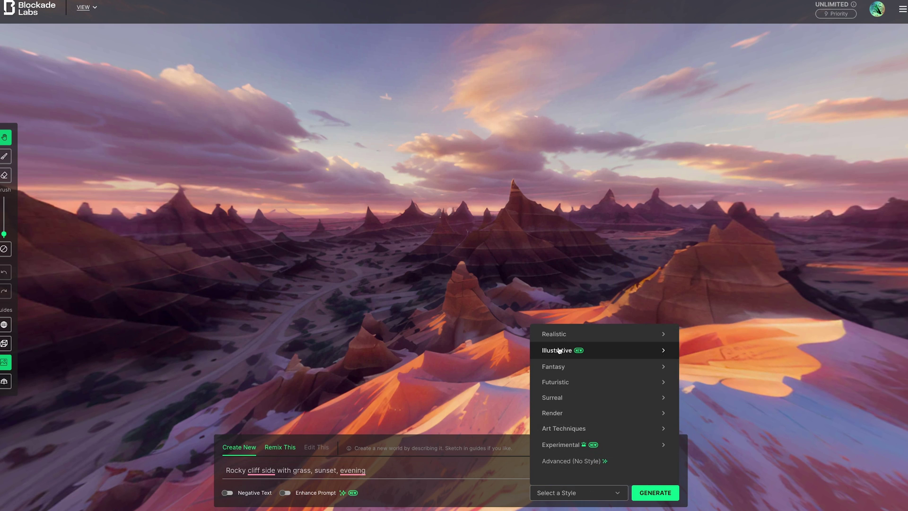
{"action": "left_click", "coordinate": [558, 350]}
{"action": "left_click", "coordinate": [654, 492]}
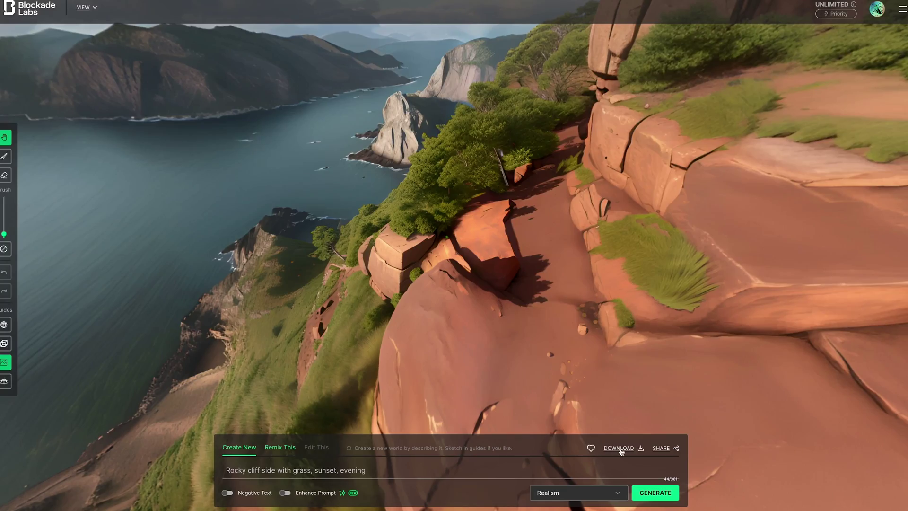
{"action": "left_click", "coordinate": [621, 450]}
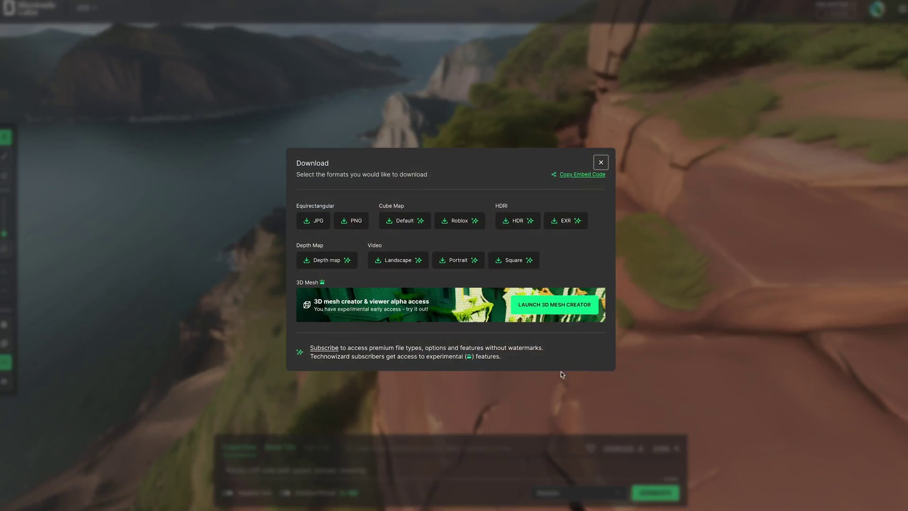
{"action": "left_click", "coordinate": [516, 214]}
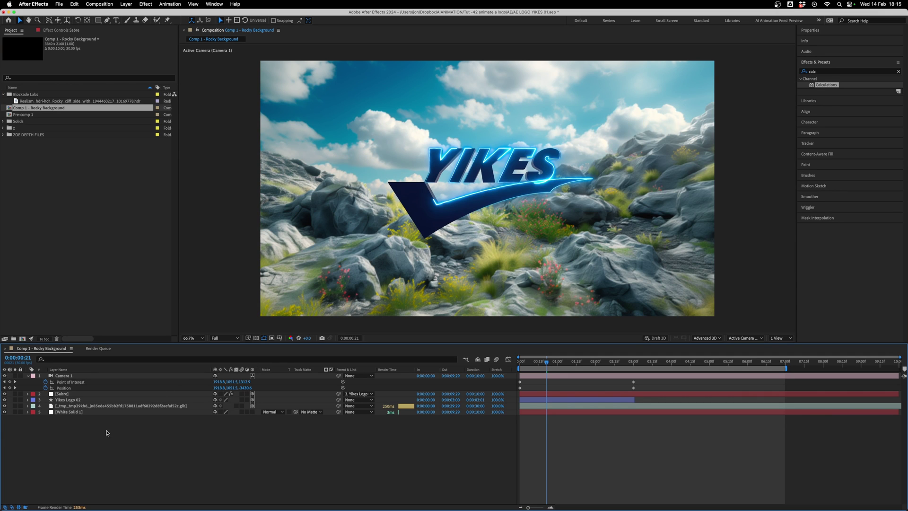
- In After Effects, add an Environment light that casts shadows to Comp 1 - Rocky Background
{"action": "right_click", "coordinate": [126, 413]}
{"action": "mouse_move", "coordinate": [160, 420]}
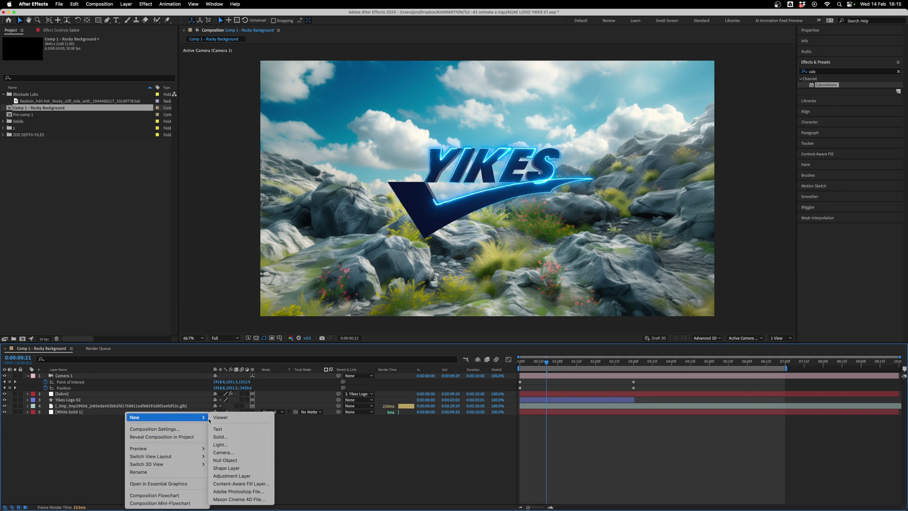
{"action": "left_click", "coordinate": [221, 444]}
{"action": "left_click", "coordinate": [452, 208]}
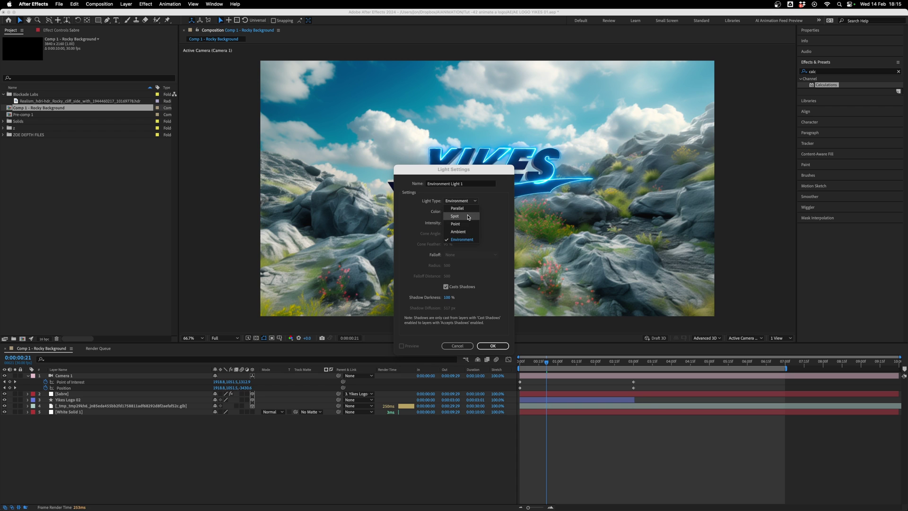
{"action": "left_click", "coordinate": [462, 241]}
{"action": "left_click", "coordinate": [491, 346]}
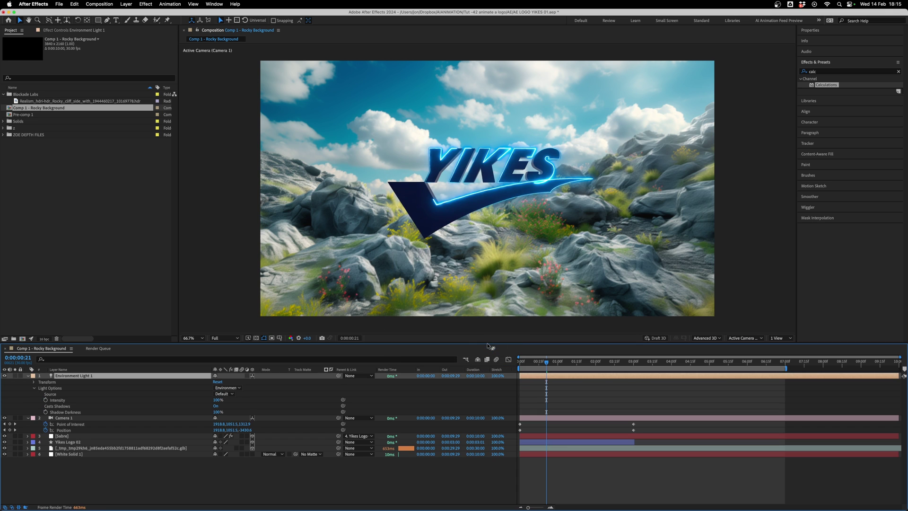
- Fit the Advanced 3D renderer's shadow casting box to the scene and set the render quality to 77
{"action": "left_click", "coordinate": [703, 339]}
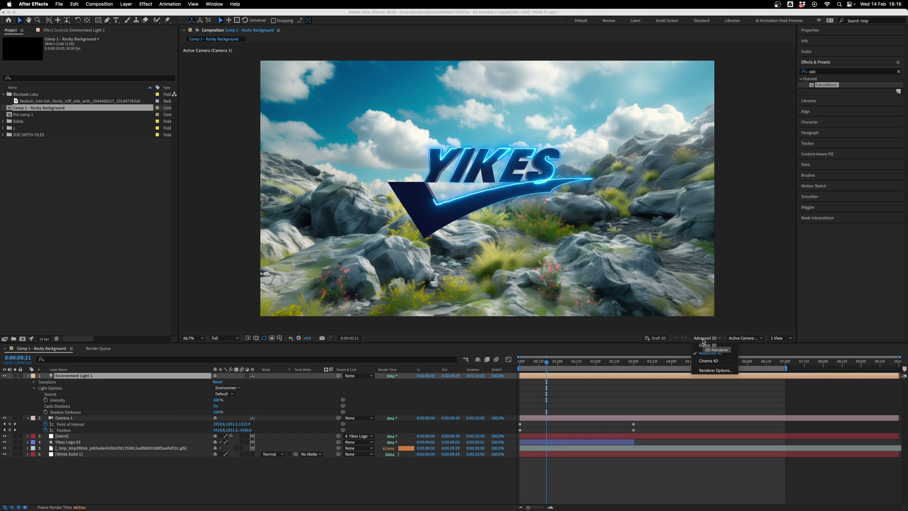
{"action": "left_click", "coordinate": [706, 371]}
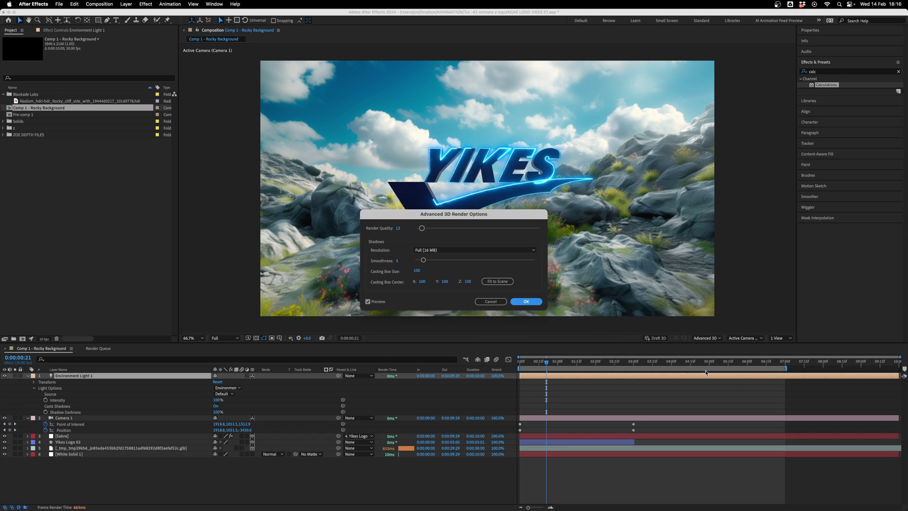
{"action": "left_click", "coordinate": [497, 282]}
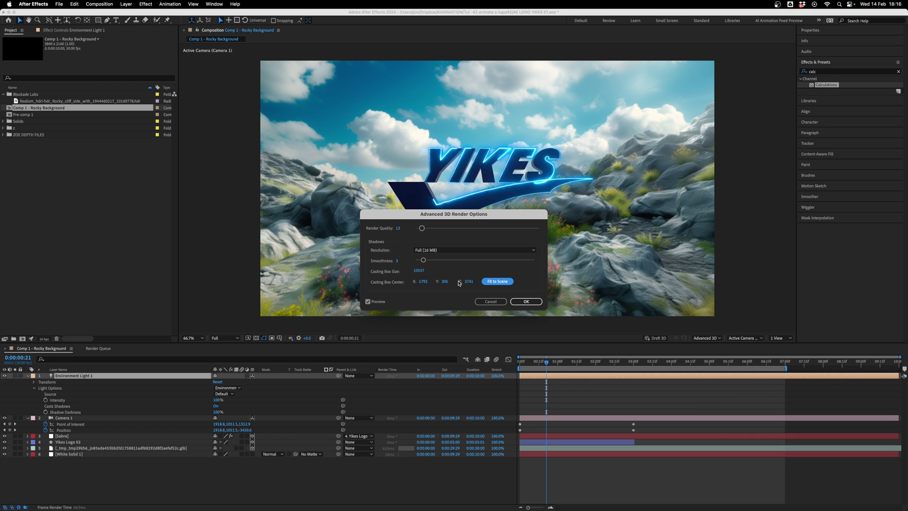
{"action": "key", "text": "Return"}
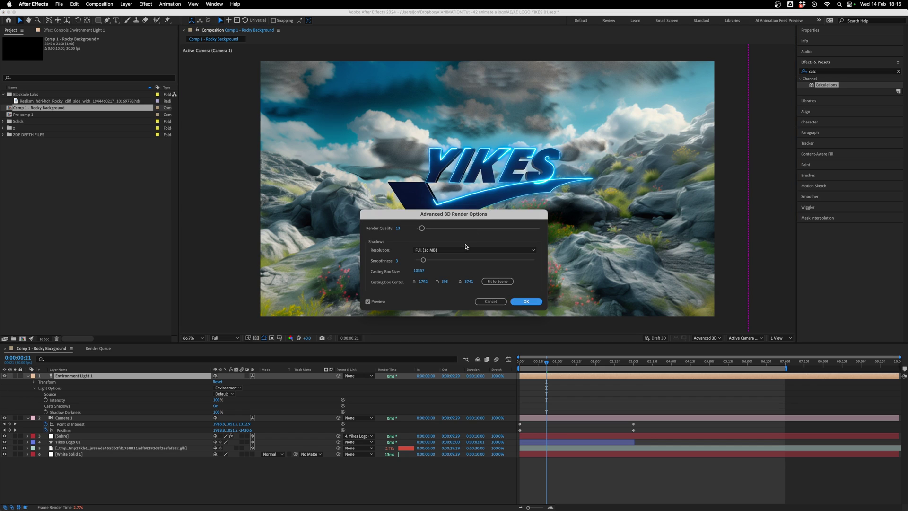
{"action": "left_click_drag", "start_coordinate": [422, 228], "coordinate": [448, 234]}
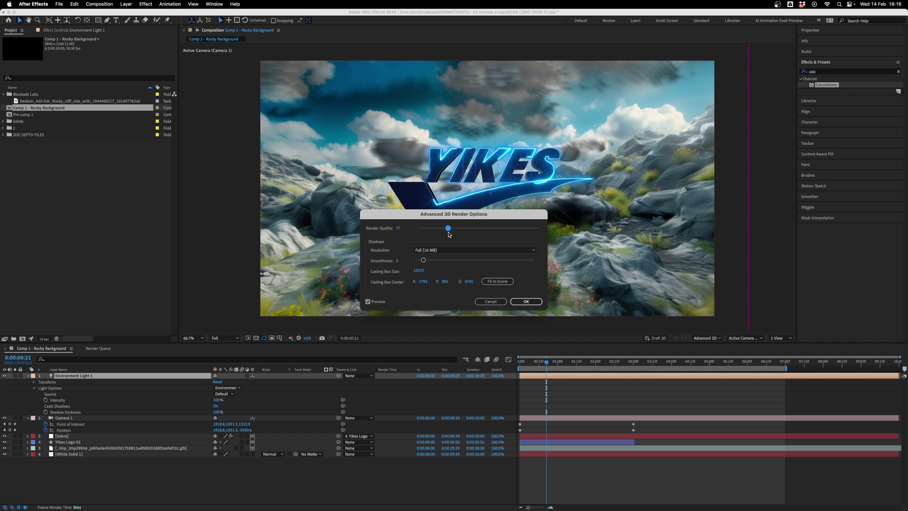
{"action": "key", "text": "Return"}
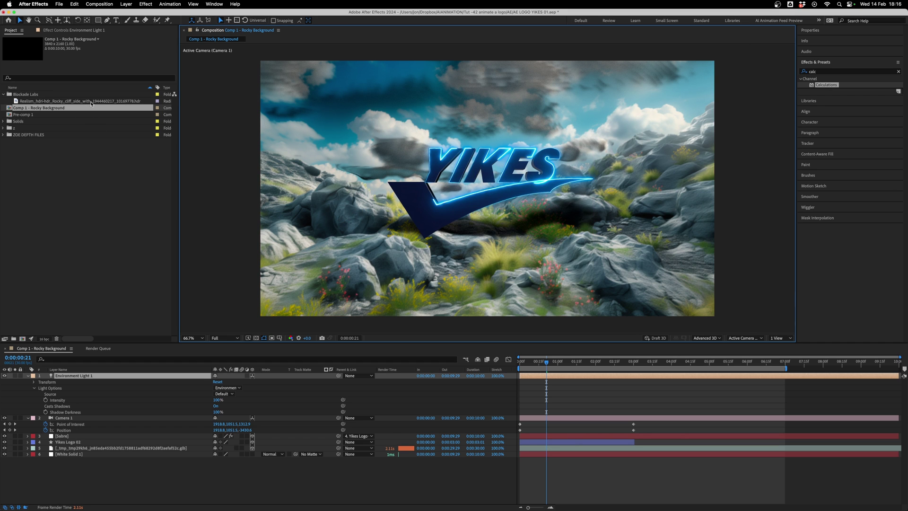
- Place the Blockade Labs rocky cliff HDR as a hidden layer above the others and set it as Environment Light 1's source
{"action": "left_click", "coordinate": [96, 101]}
{"action": "left_click_drag", "start_coordinate": [98, 104], "coordinate": [115, 378]}
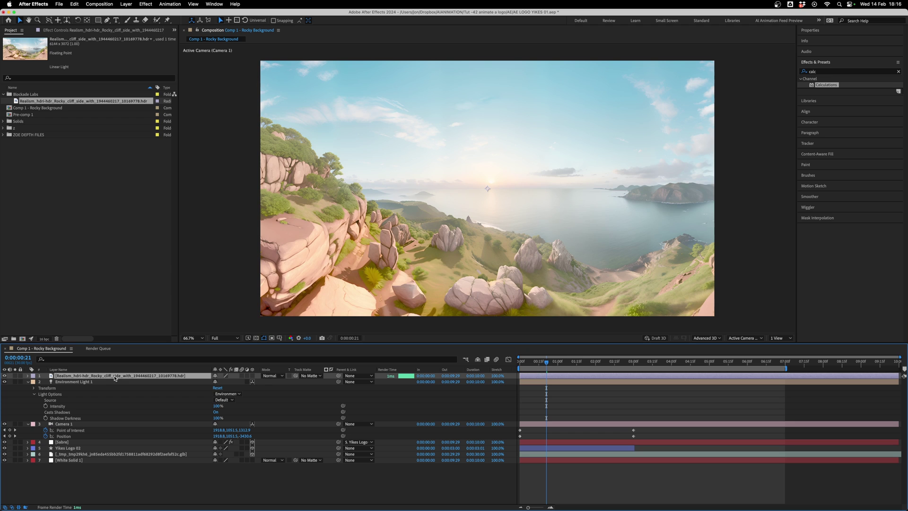
{"action": "left_click", "coordinate": [5, 376]}
{"action": "left_click", "coordinate": [90, 382]}
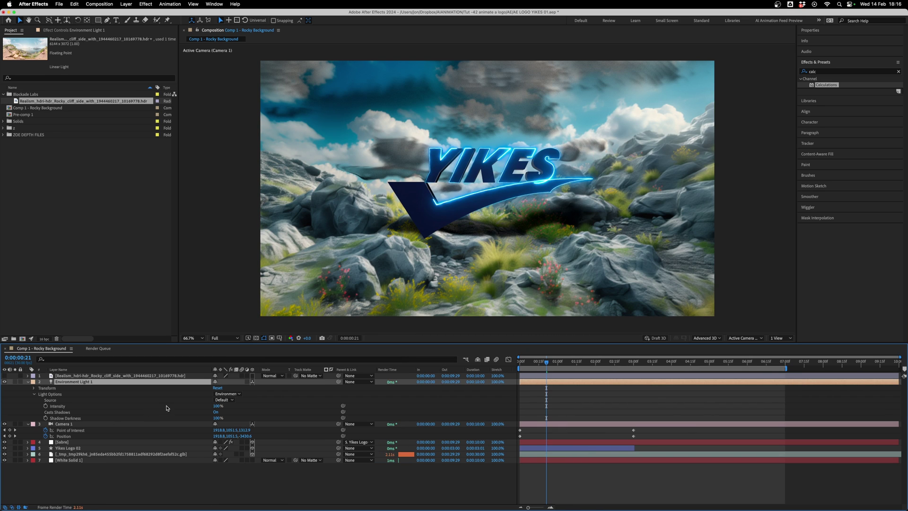
{"action": "left_click", "coordinate": [227, 401]}
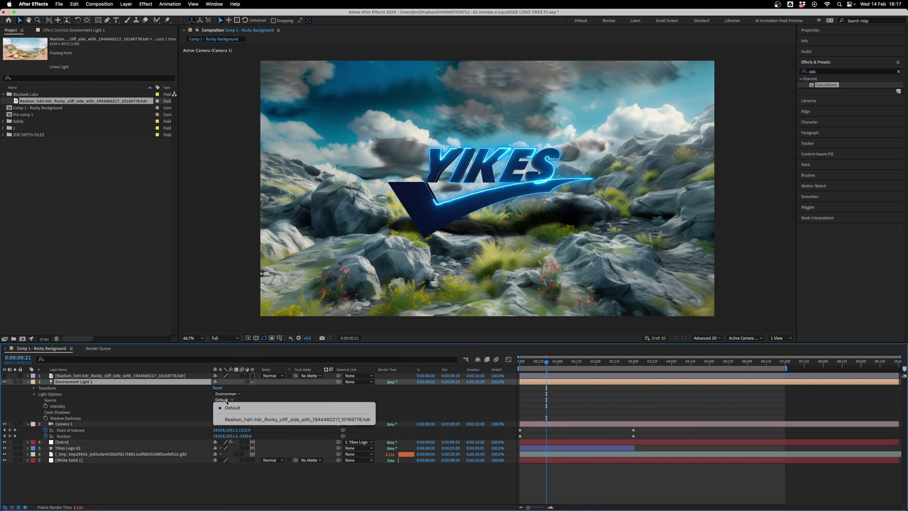
{"action": "left_click", "coordinate": [269, 419]}
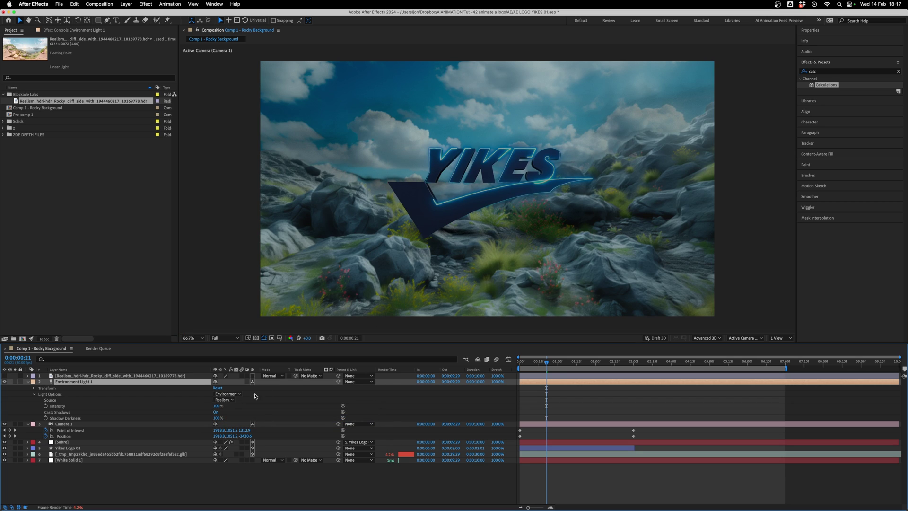
- Adjust the intensity of Environment Light 1 and hide the light layer
{"action": "left_click_drag", "start_coordinate": [216, 405], "coordinate": [187, 398]}
{"action": "key", "text": "shift+r"}
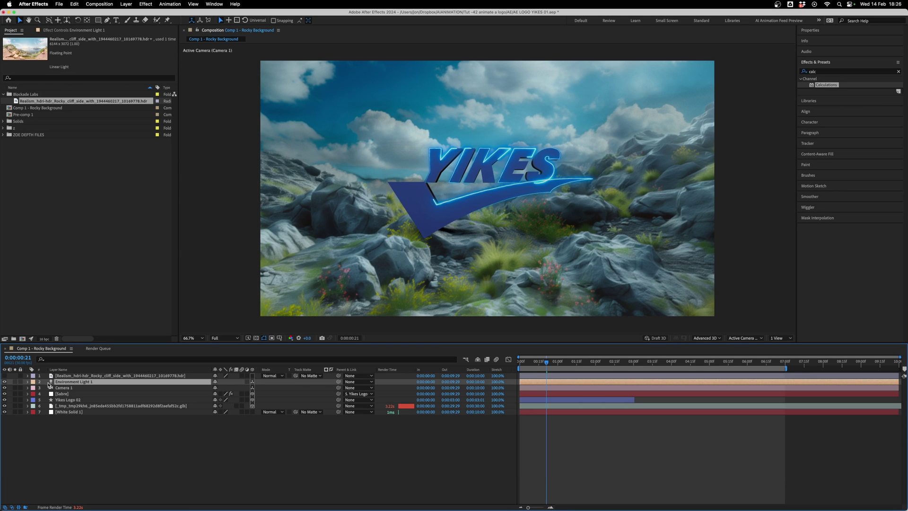
{"action": "left_click", "coordinate": [5, 382]}
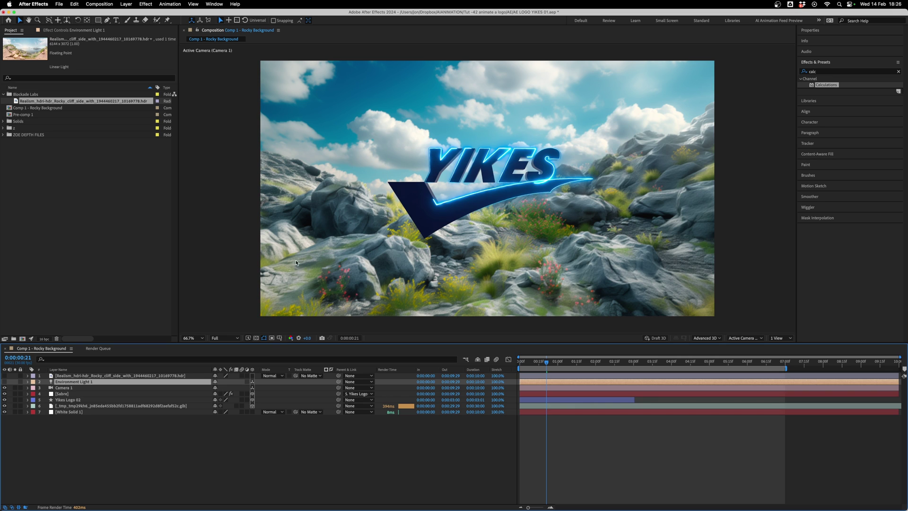
{"action": "left_click", "coordinate": [75, 406]}
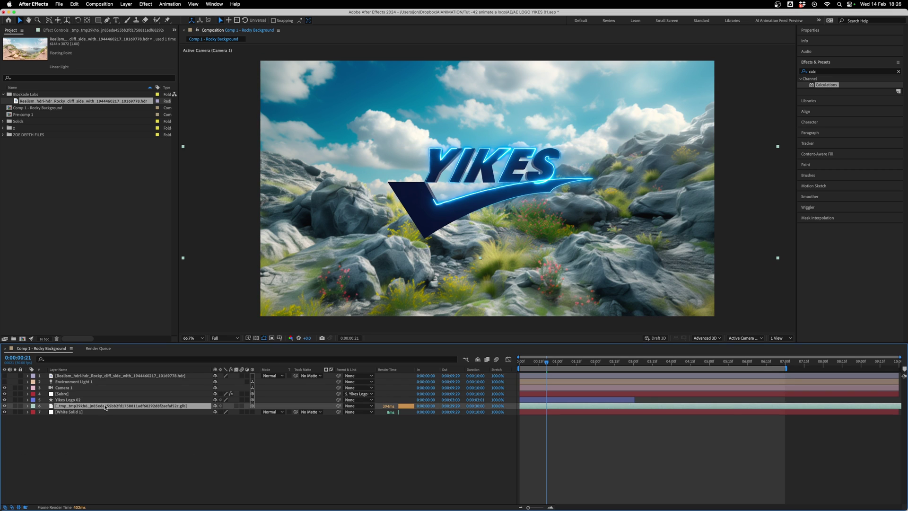
{"action": "right_click", "coordinate": [110, 408]}
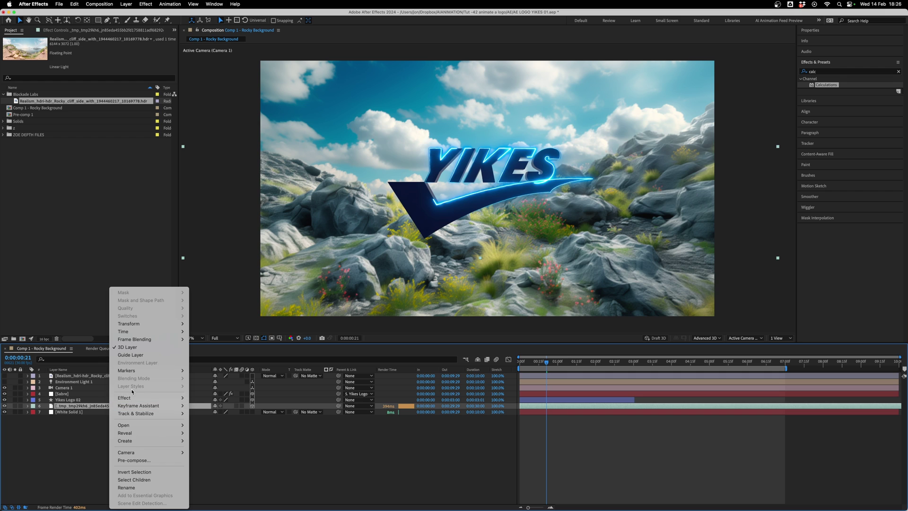
{"action": "mouse_move", "coordinate": [133, 397]}
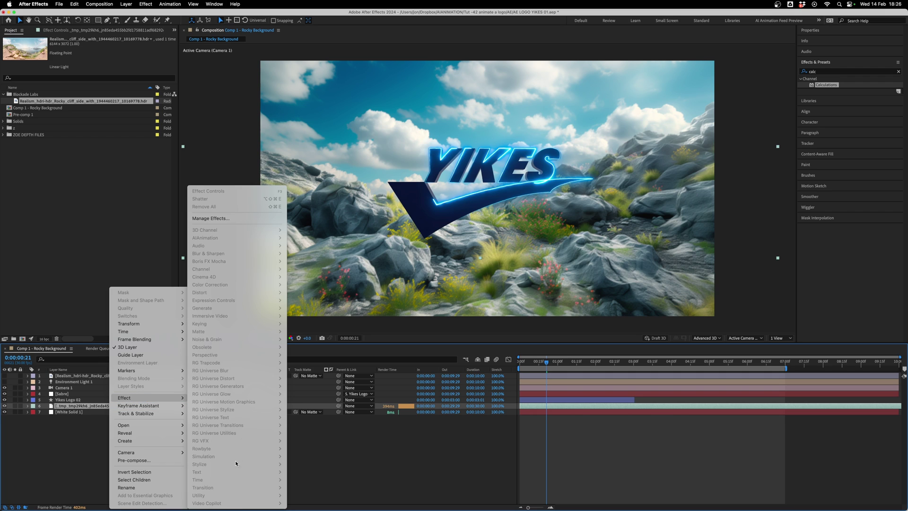
{"action": "left_click", "coordinate": [100, 434]}
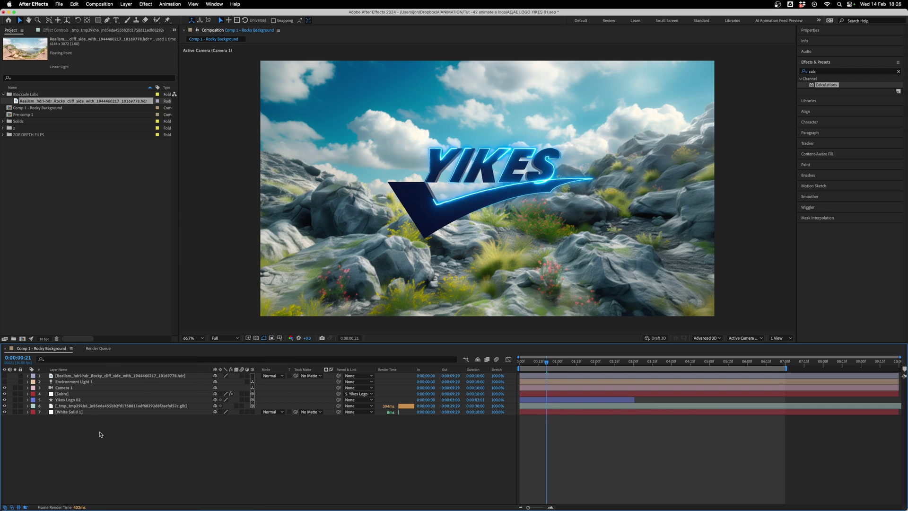
- Create a full-size white solid named Background copy in Comp 1 - Rocky Background and apply the Calculations effect to it
{"action": "right_click", "coordinate": [100, 434]}
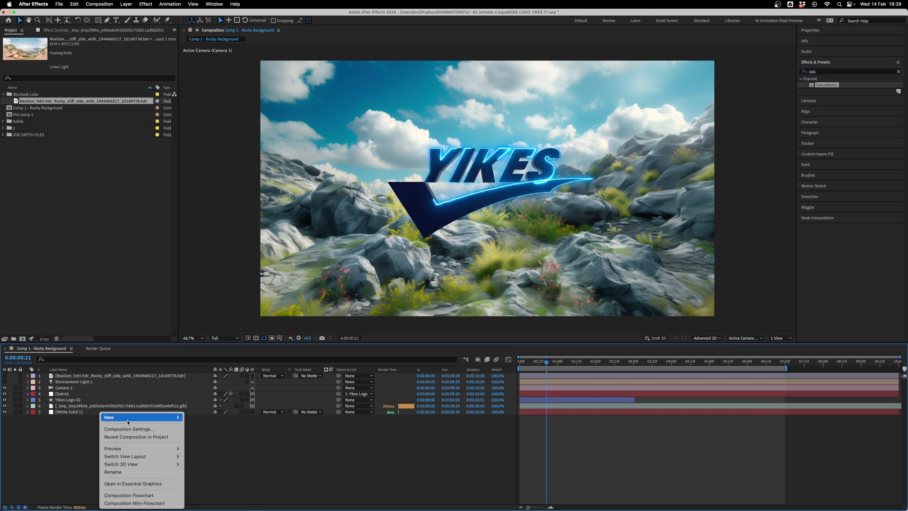
{"action": "mouse_move", "coordinate": [141, 417]}
{"action": "left_click", "coordinate": [210, 439]}
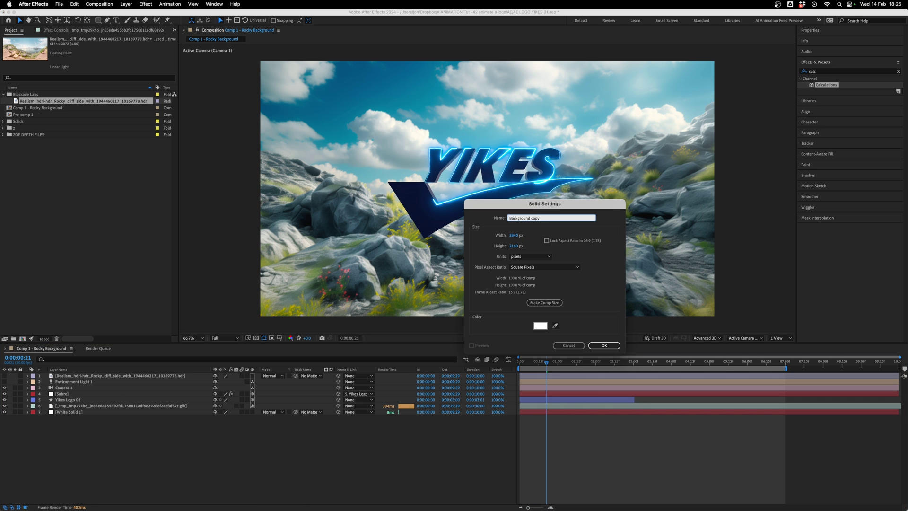
{"action": "key", "text": "Return"}
{"action": "left_click", "coordinate": [824, 71]}
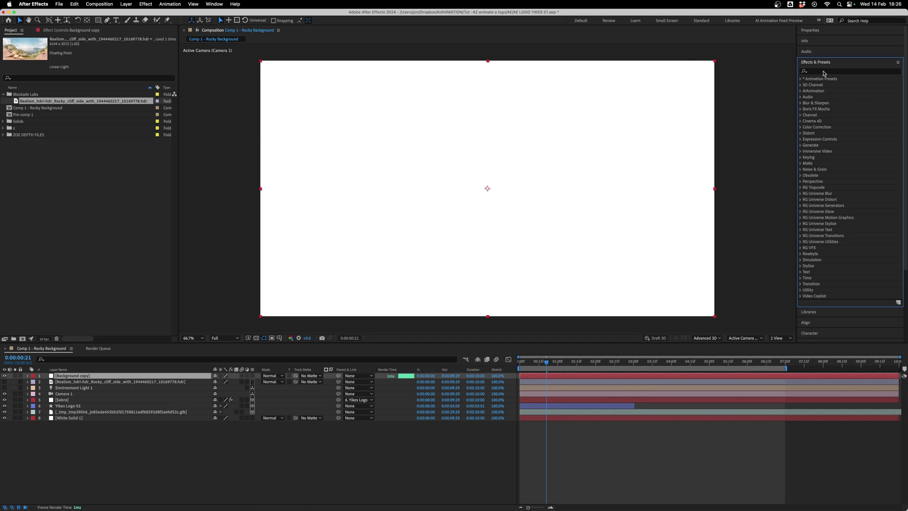
{"action": "type", "text": "calc"}
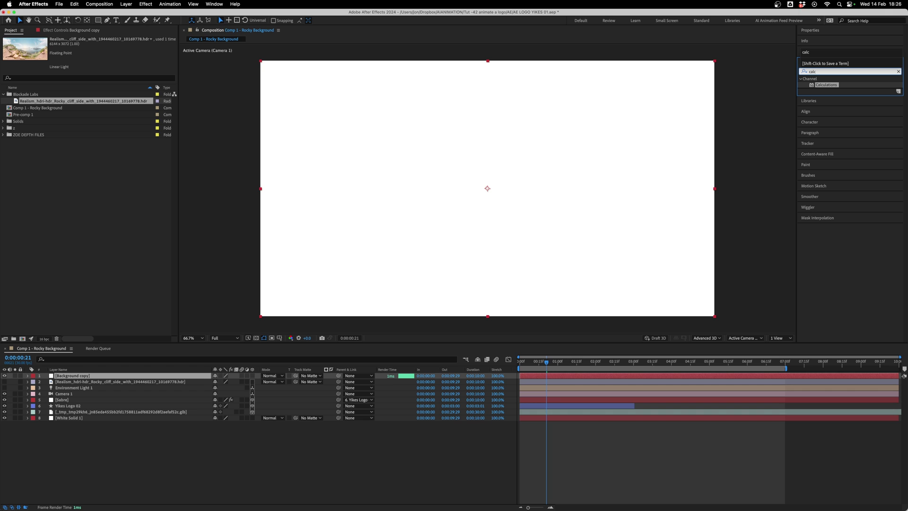
{"action": "double_click", "coordinate": [825, 85]}
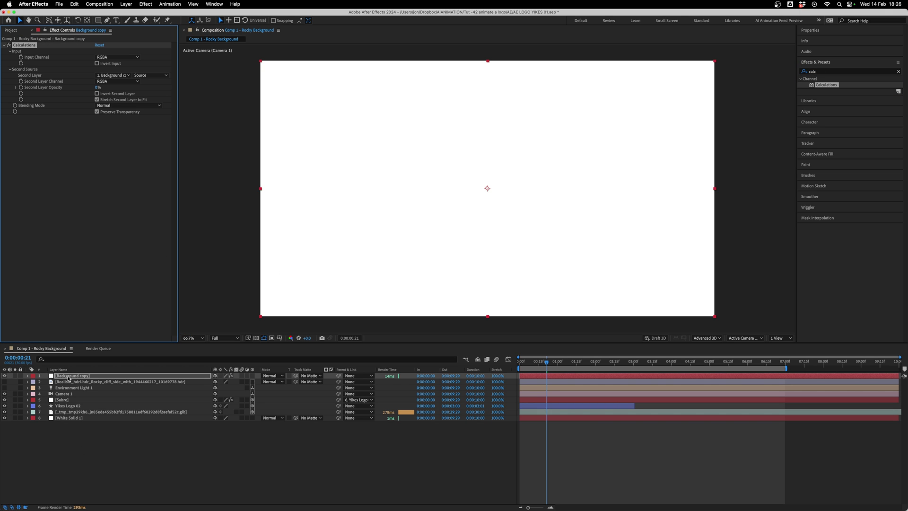
- Set Calculations to use the .glb landscape as the second layer, with 100% opacity and the Copy blending mode
{"action": "left_click", "coordinate": [114, 75]}
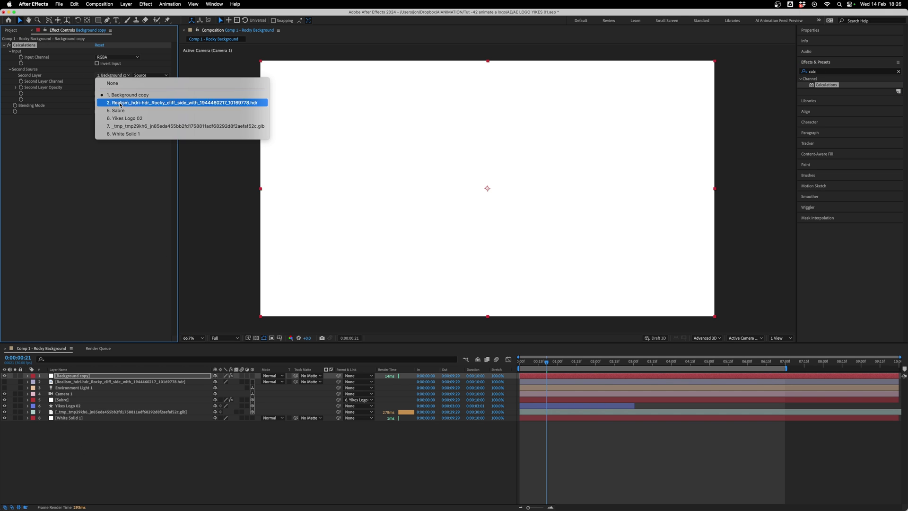
{"action": "left_click", "coordinate": [124, 126]}
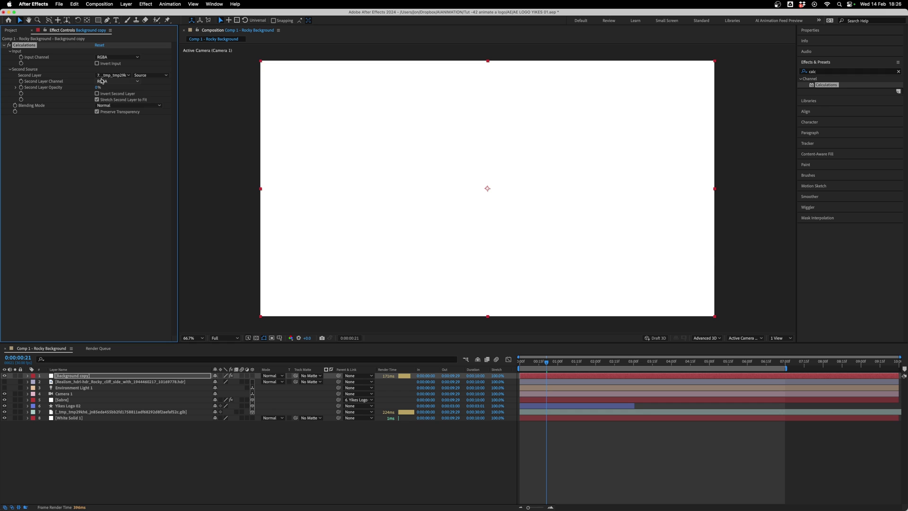
{"action": "left_click_drag", "start_coordinate": [122, 87], "coordinate": [160, 87]}
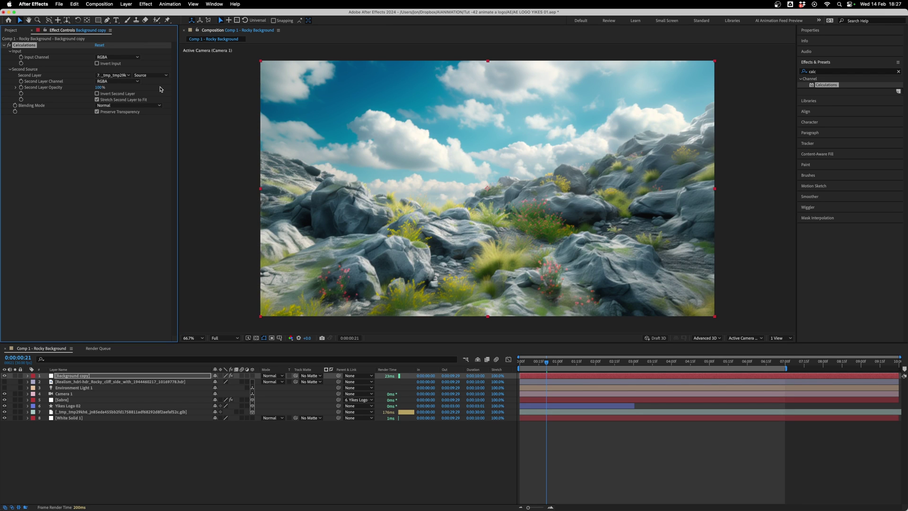
{"action": "left_click", "coordinate": [150, 108]}
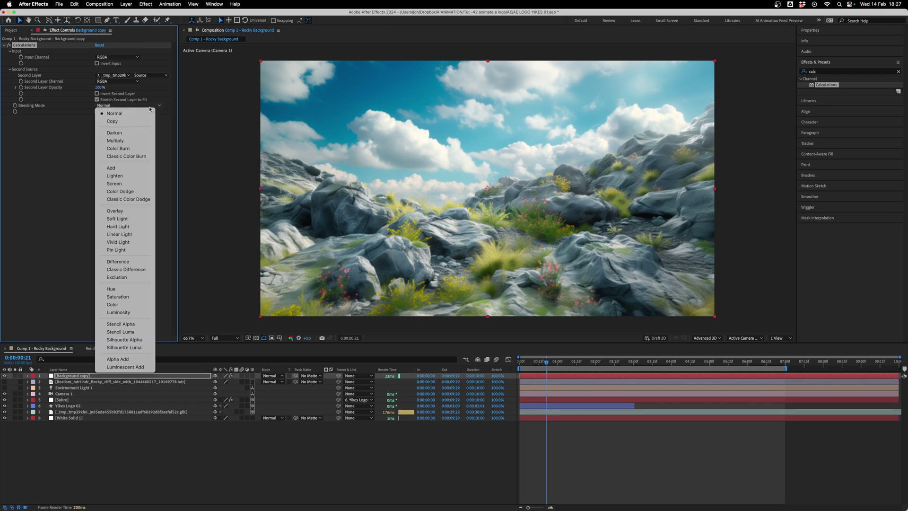
{"action": "left_click", "coordinate": [127, 121]}
- Add CC Toner with blue midtones to Background copy and place the layer directly below Yikes Logo 02
{"action": "right_click", "coordinate": [75, 375]}
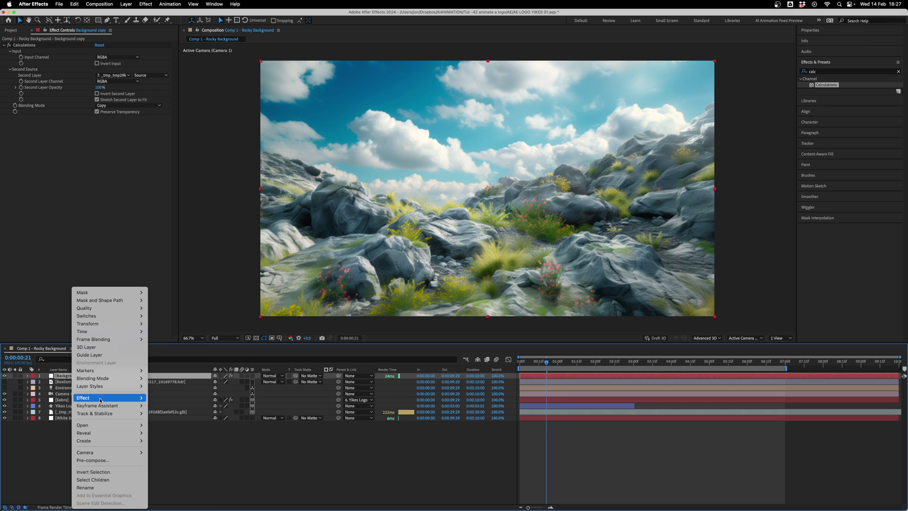
{"action": "mouse_move", "coordinate": [98, 398]}
{"action": "mouse_move", "coordinate": [184, 246]}
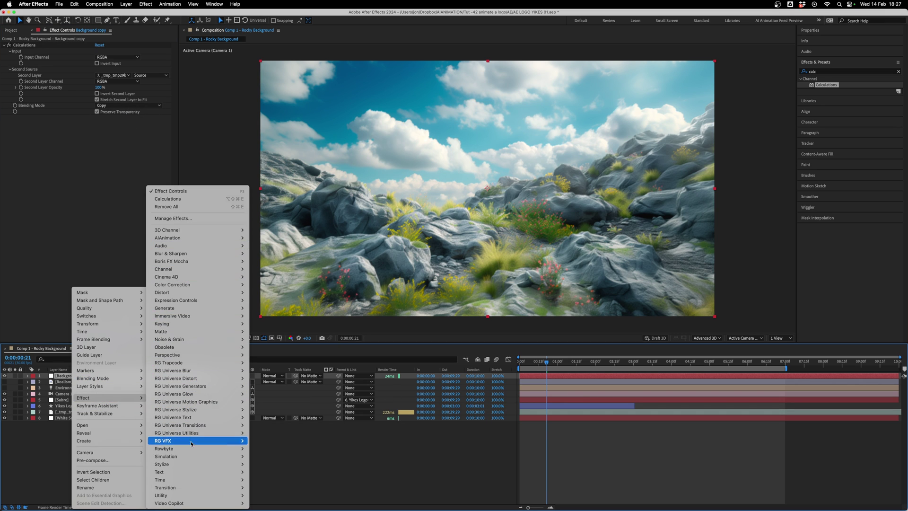
{"action": "mouse_move", "coordinate": [204, 285]}
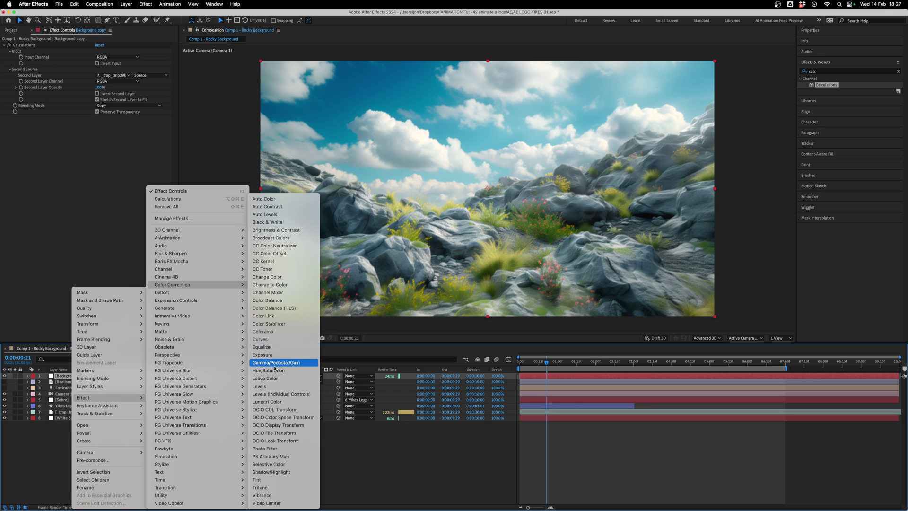
{"action": "left_click", "coordinate": [263, 268]}
{"action": "left_click", "coordinate": [98, 141]}
{"action": "left_click", "coordinate": [462, 290]}
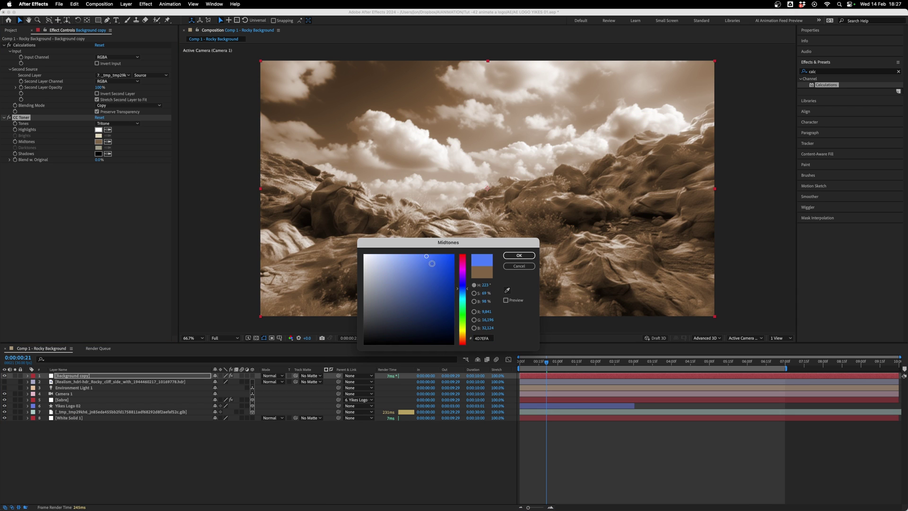
{"action": "key", "text": "Return"}
{"action": "left_click", "coordinate": [40, 163]}
{"action": "left_click_drag", "start_coordinate": [70, 376], "coordinate": [71, 412]}
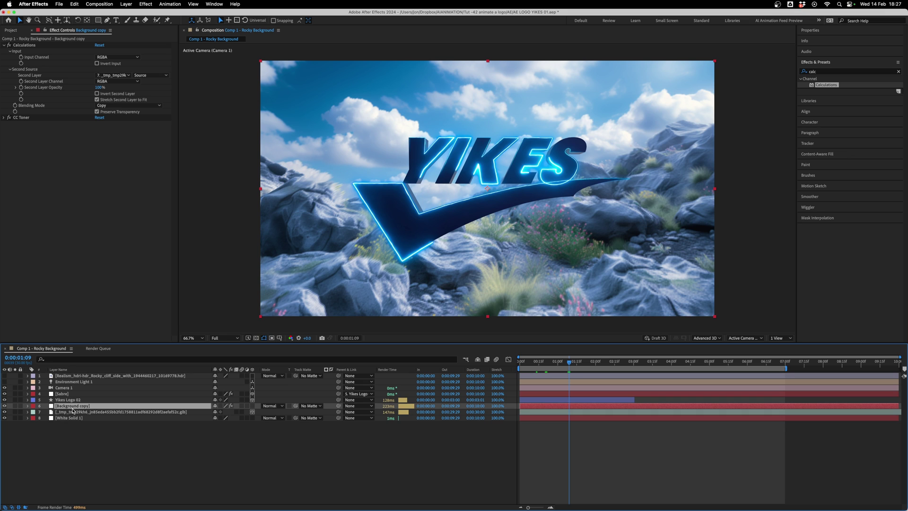
- Browse the available effects for Background copy and preview the logo animation over the toned landscape
{"action": "right_click", "coordinate": [53, 189]}
{"action": "right_click", "coordinate": [67, 175]}
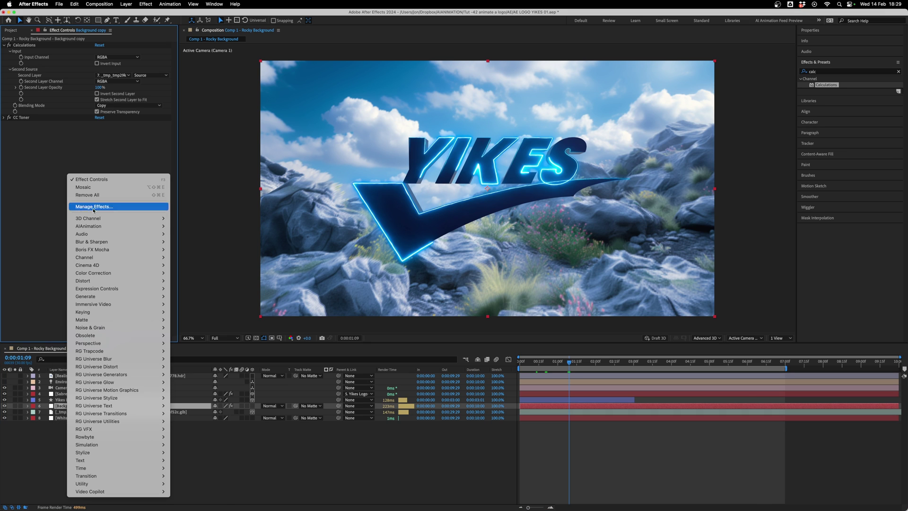
{"action": "mouse_move", "coordinate": [145, 281]}
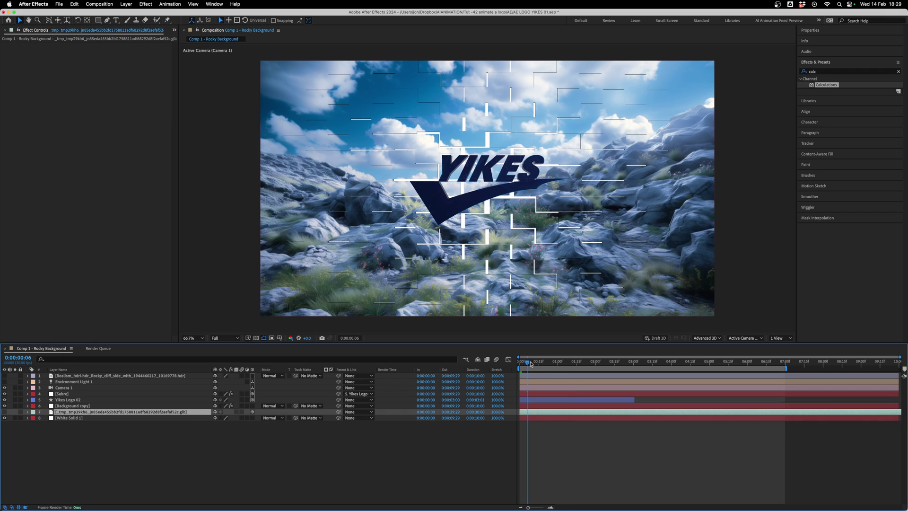
{"action": "left_click_drag", "start_coordinate": [573, 363], "coordinate": [579, 363]}
{"action": "key", "text": "space"}
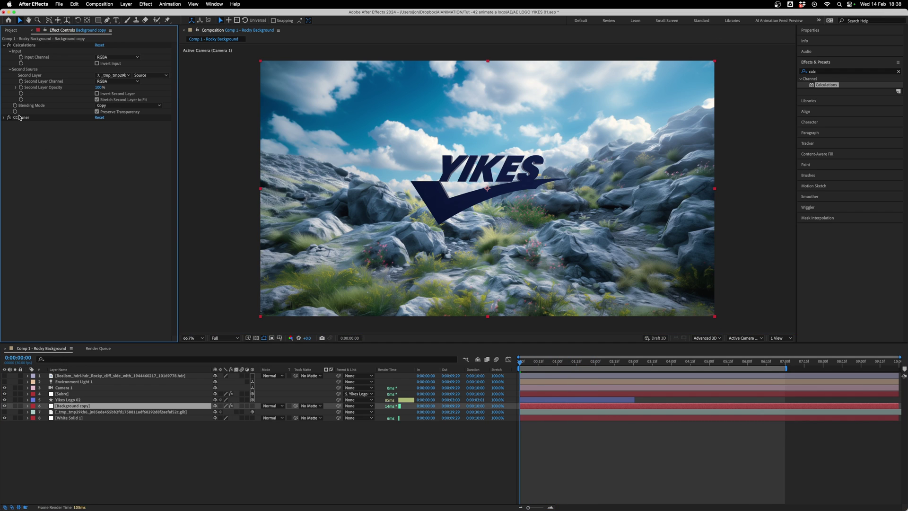
- Add Gaussian Blur to Background copy and keyframe Blurriness from 0 at the start to about 51 at 3 seconds
{"action": "right_click", "coordinate": [60, 178]}
{"action": "mouse_move", "coordinate": [86, 245]}
{"action": "left_click", "coordinate": [180, 331]}
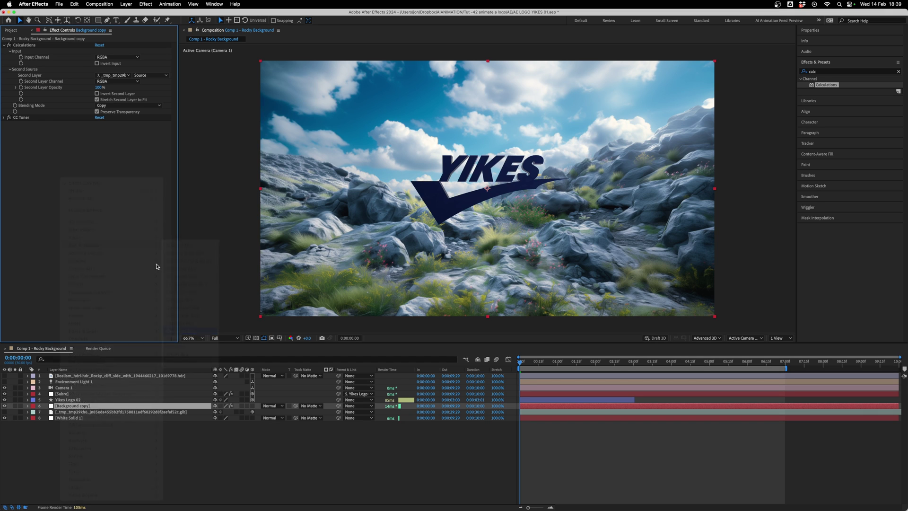
{"action": "left_click", "coordinate": [15, 129]}
{"action": "left_click", "coordinate": [623, 363]}
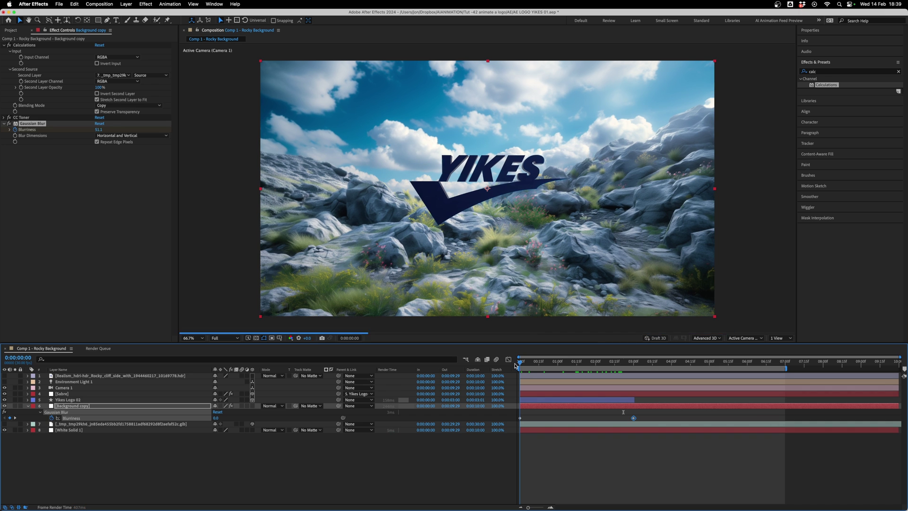
{"action": "left_click_drag", "start_coordinate": [519, 362], "coordinate": [621, 362]}
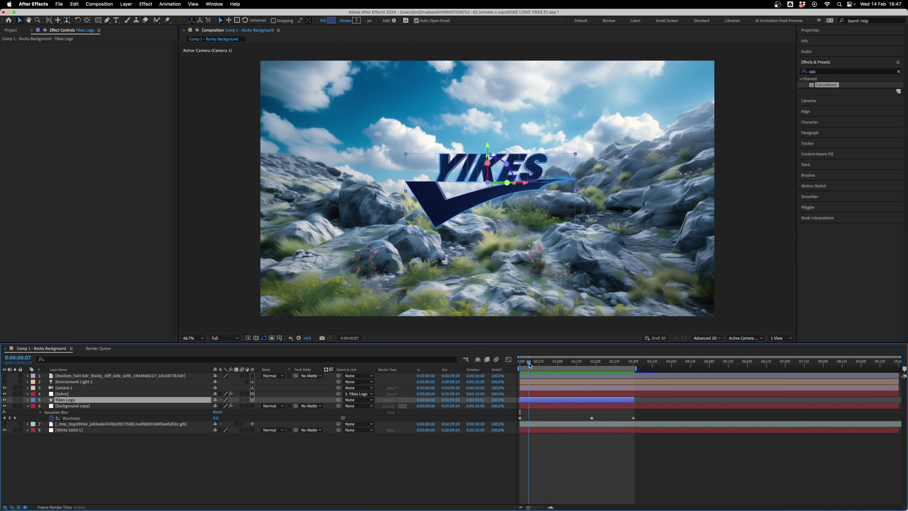
- Duplicate the Yikes Logo layer at the start of the composition and hide the duplicate
{"action": "left_click_drag", "start_coordinate": [558, 367], "coordinate": [245, 384]}
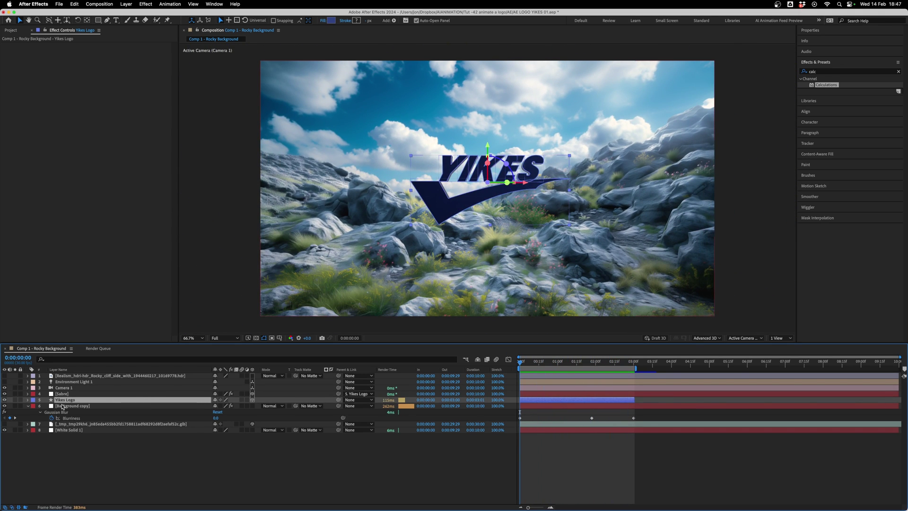
{"action": "key", "text": "super+d"}
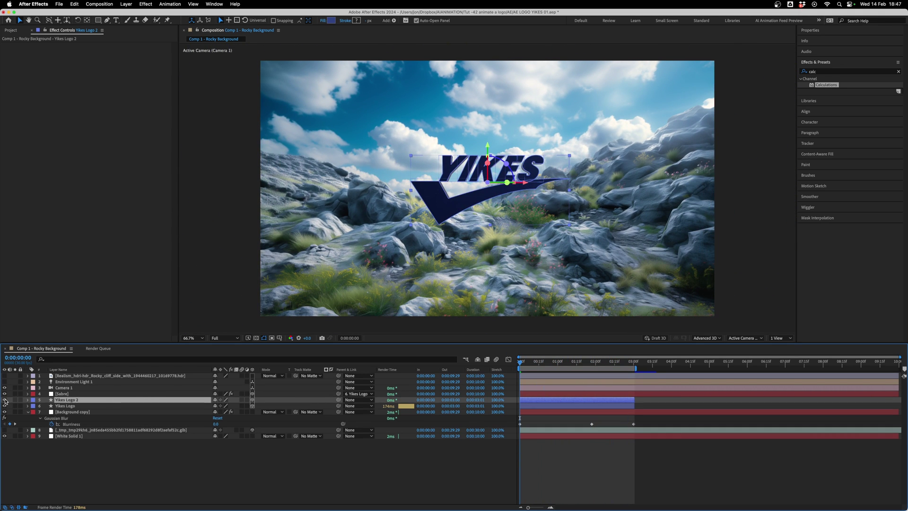
{"action": "left_click", "coordinate": [4, 400]}
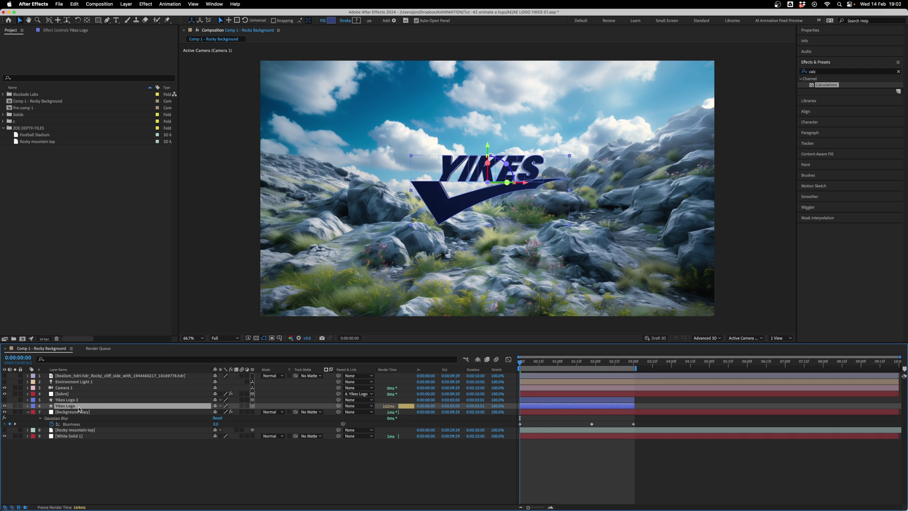
- Fade in the Yikes Logo layer by keyframing opacity from 0% at the first frame to a higher value at frame 22
{"action": "key", "text": "t"}
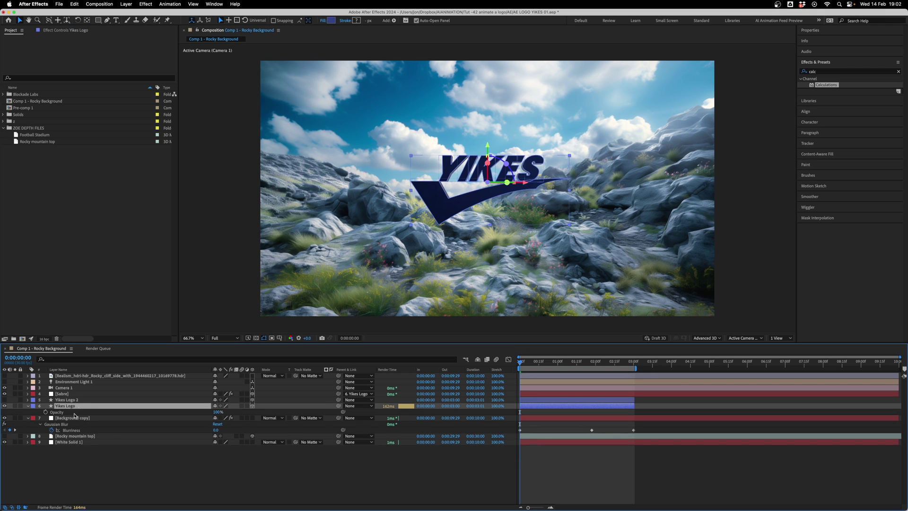
{"action": "left_click", "coordinate": [46, 411]}
{"action": "left_click", "coordinate": [219, 412]}
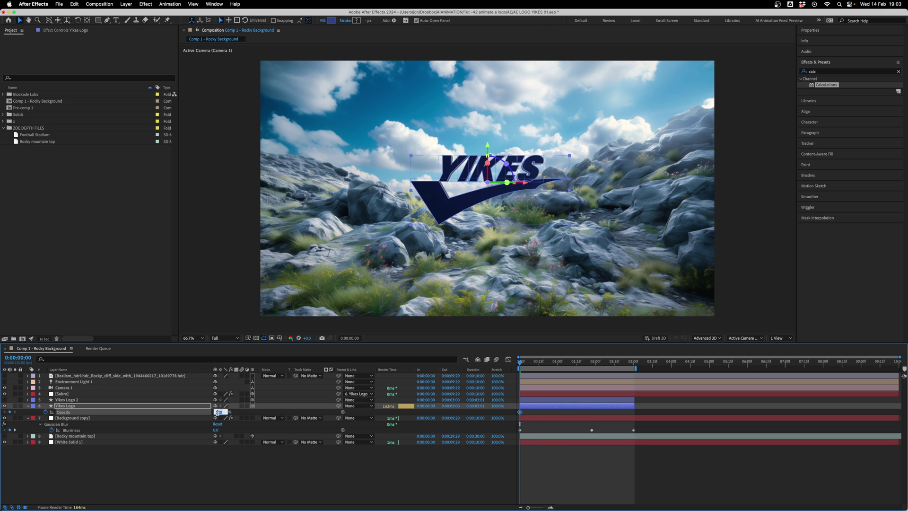
{"action": "type", "text": "0"}
{"action": "key", "text": "Return"}
{"action": "left_click_drag", "start_coordinate": [523, 366], "coordinate": [547, 366]}
{"action": "left_click_drag", "start_coordinate": [215, 412], "coordinate": [239, 416]}
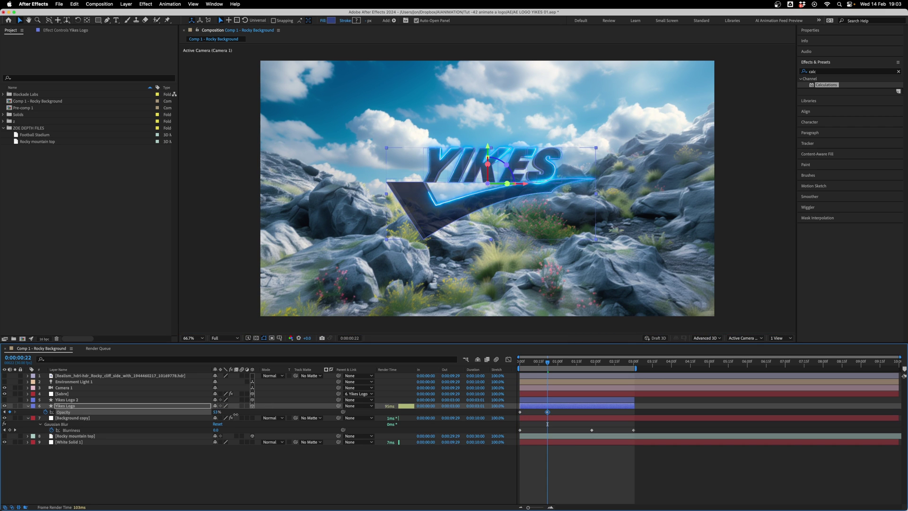
{"action": "key", "text": "space"}
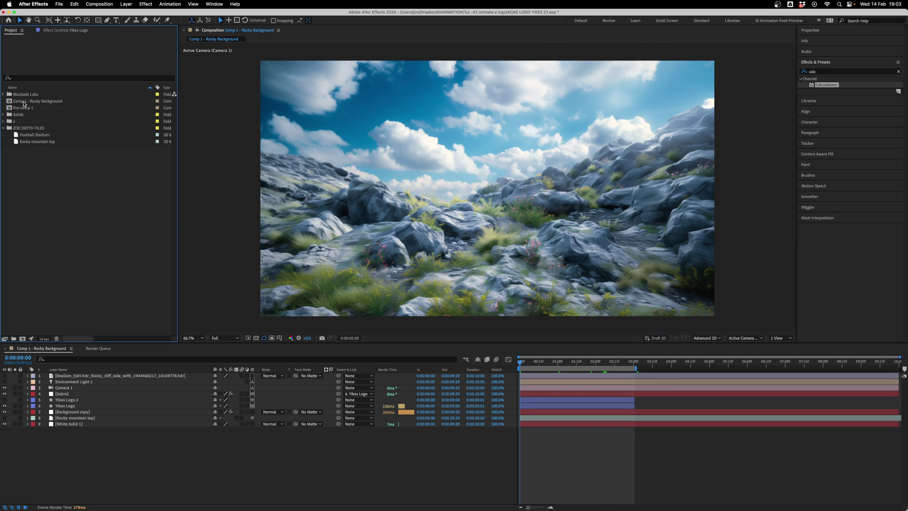
- Duplicate Comp 1 - Rocky Background, rename the copy Comp 2 - Football Stadium, and open it
{"action": "left_click", "coordinate": [35, 102]}
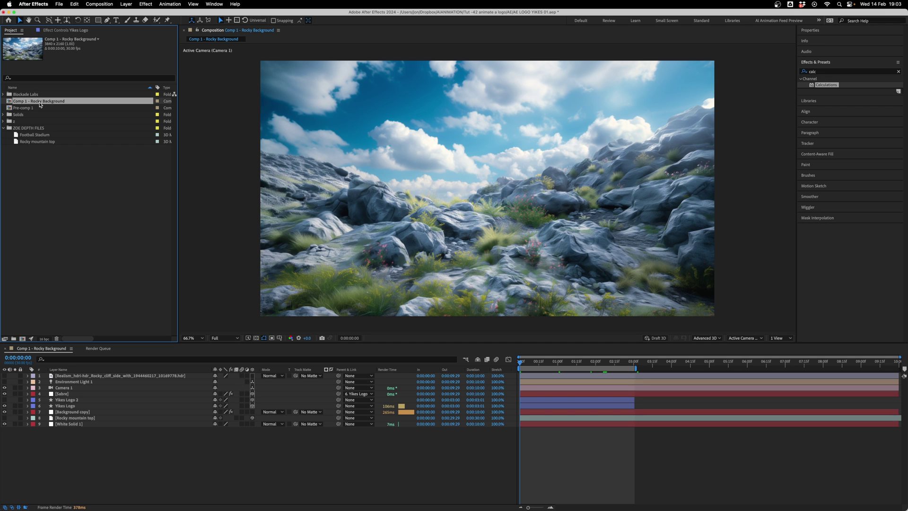
{"action": "key", "text": "super+d"}
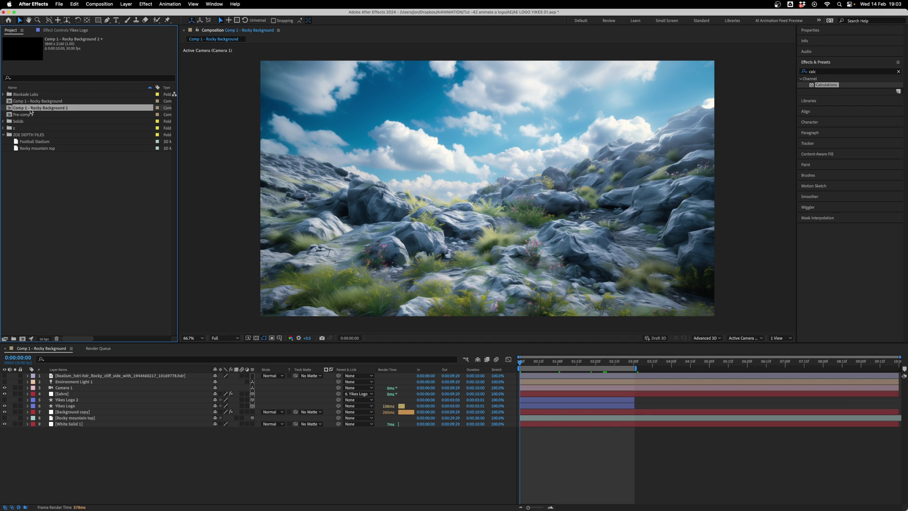
{"action": "key", "text": "Return"}
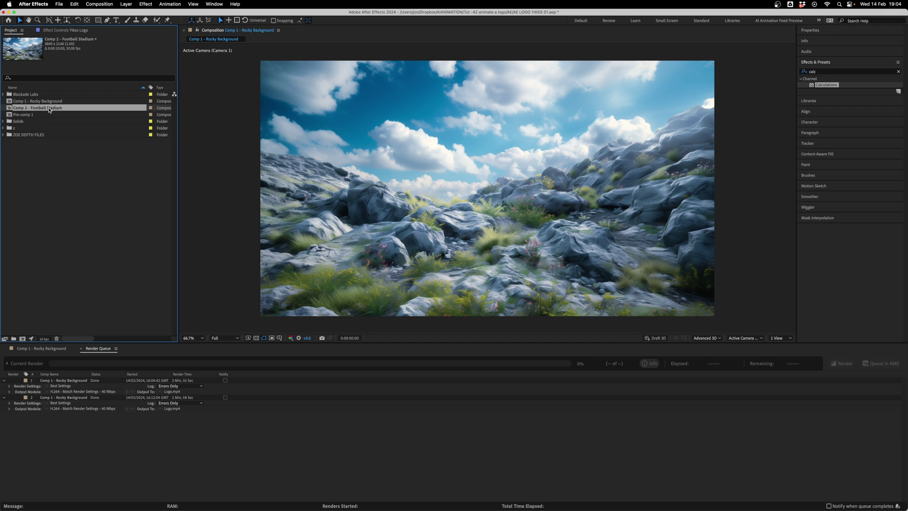
{"action": "double_click", "coordinate": [49, 110]}
{"action": "left_click", "coordinate": [40, 202]}
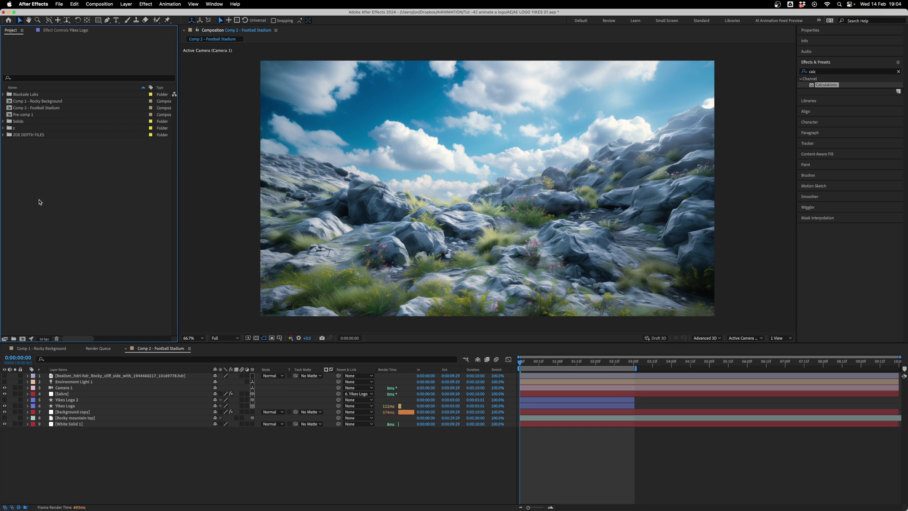
- Try to replace Comp 2's Rocky mountain top layer with the Football Stadium model from the ZOE DEPTH FILES folder
{"action": "left_click", "coordinate": [3, 135]}
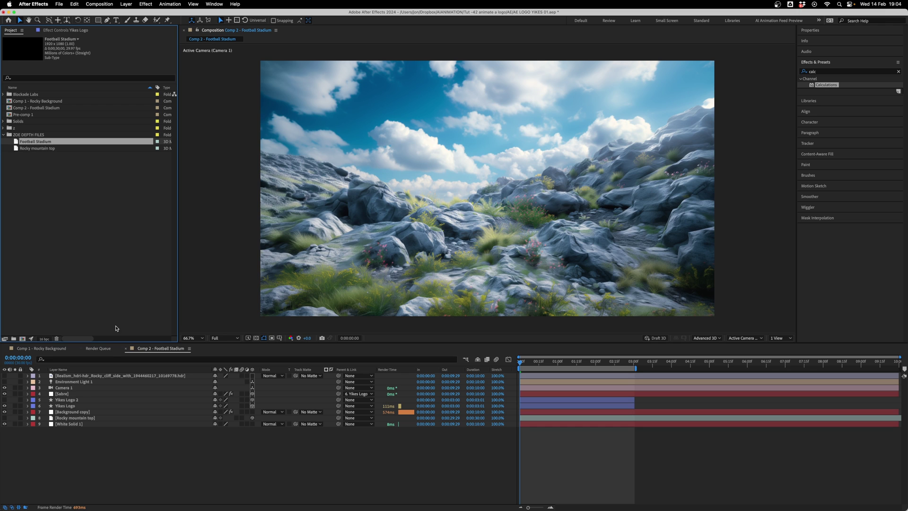
{"action": "left_click", "coordinate": [77, 418]}
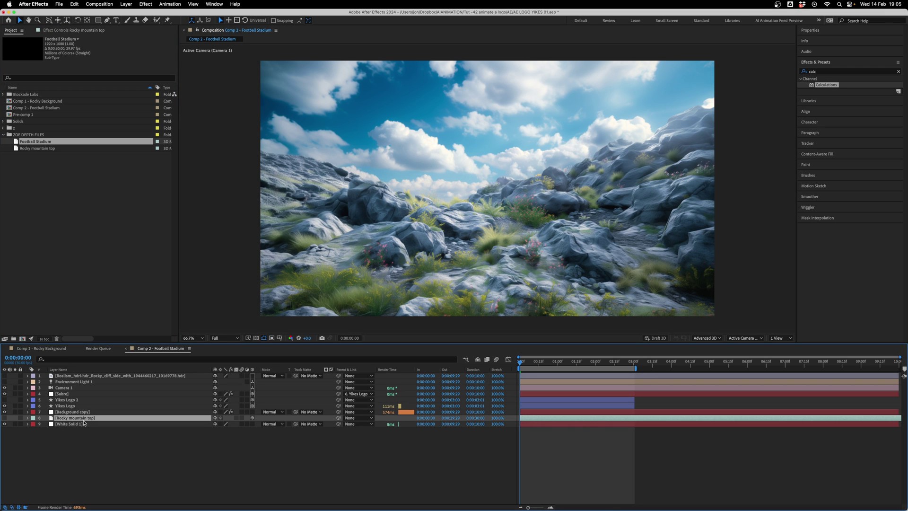
{"action": "key", "text": "super+alt+slash"}
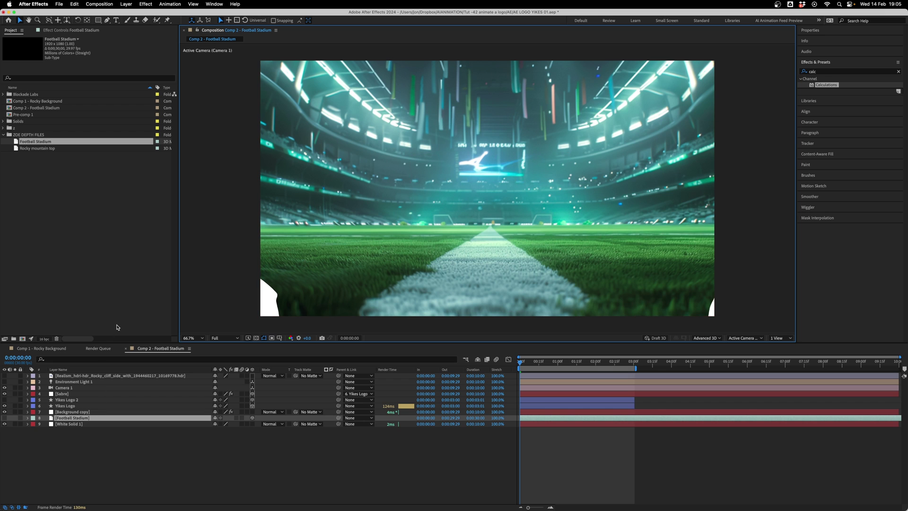
{"action": "key", "text": "super+z"}
- Replace Comp 2's Rocky mountain top layer with the Football Stadium model and preview the logo animation over it
{"action": "left_click", "coordinate": [47, 173]}
{"action": "left_click", "coordinate": [41, 143]}
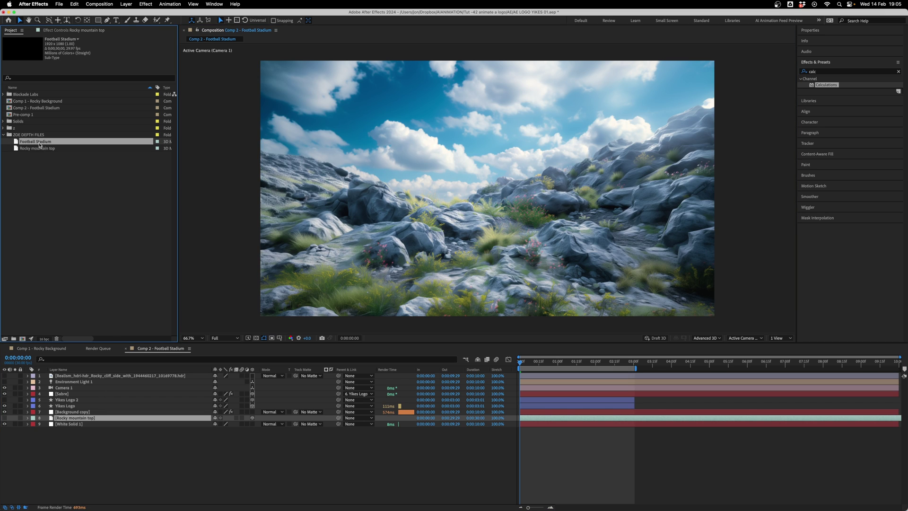
{"action": "left_click_drag", "start_coordinate": [41, 143], "coordinate": [81, 419]}
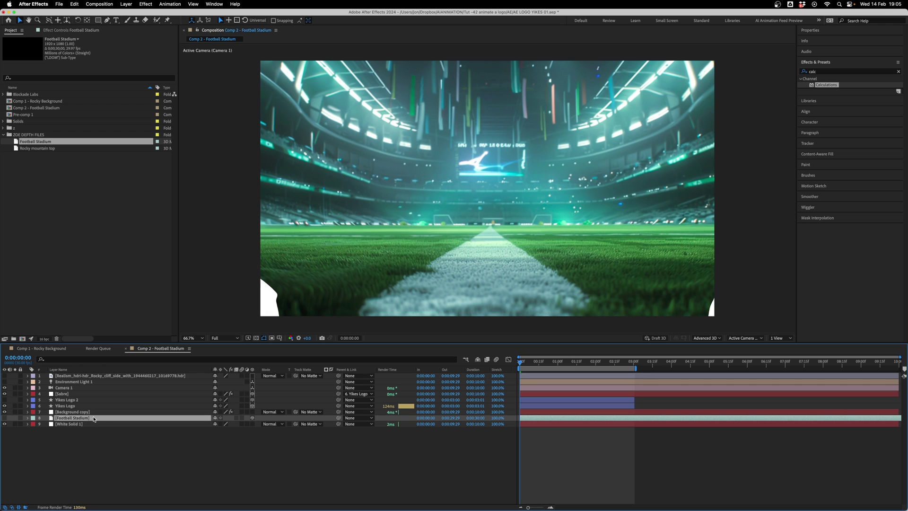
{"action": "left_click_drag", "start_coordinate": [525, 362], "coordinate": [580, 362]}
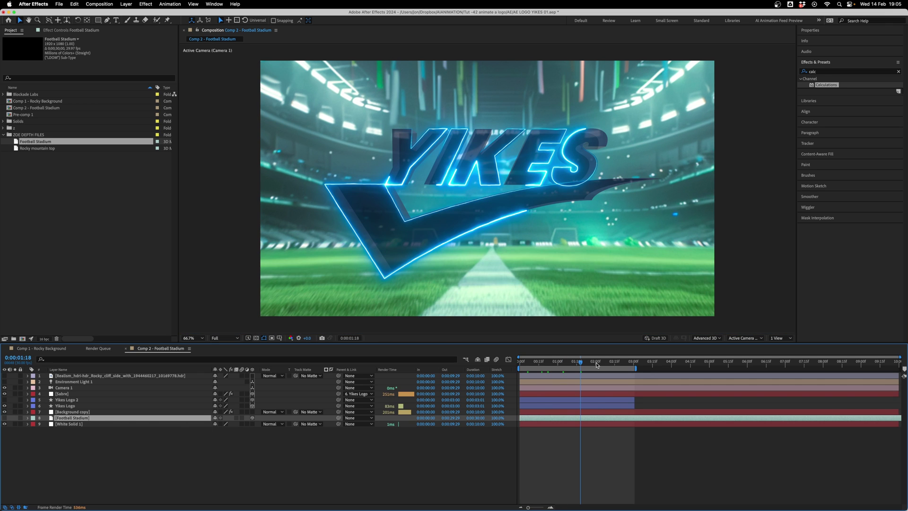
{"action": "left_click", "coordinate": [615, 363]}
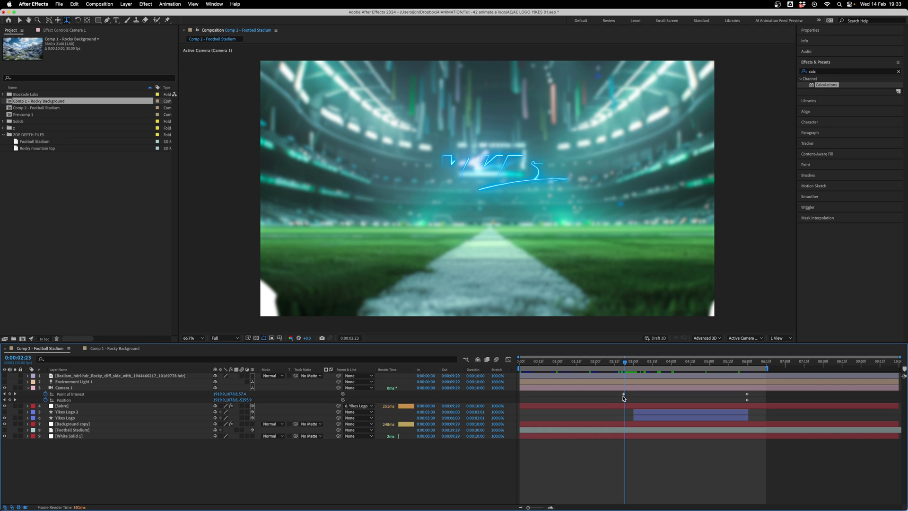
{"action": "left_click_drag", "start_coordinate": [747, 365], "coordinate": [705, 363]}
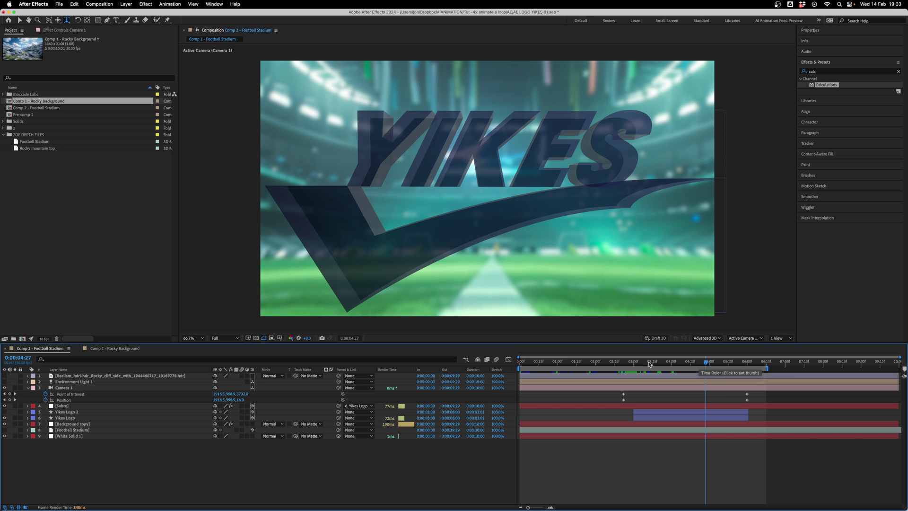
- Place Comp 2 - Football Stadium beneath the Yikes Logo layer in Comp 1 - Rocky Background and use Yikes Logo 2 as its track matte
{"action": "left_click", "coordinate": [112, 350]}
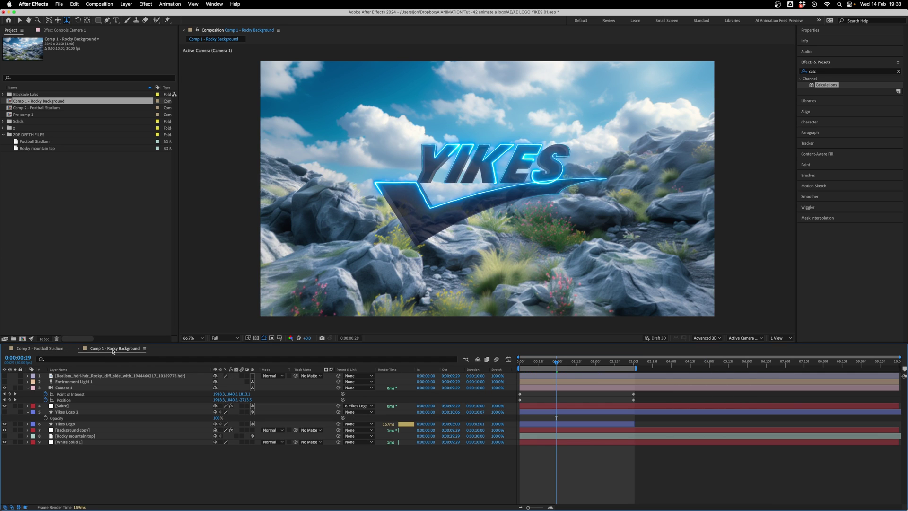
{"action": "left_click", "coordinate": [46, 109]}
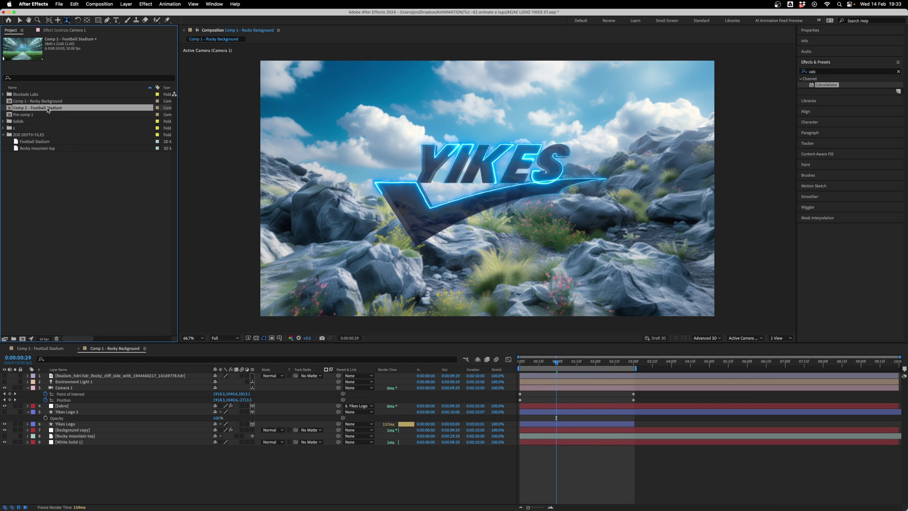
{"action": "left_click_drag", "start_coordinate": [47, 109], "coordinate": [85, 433]}
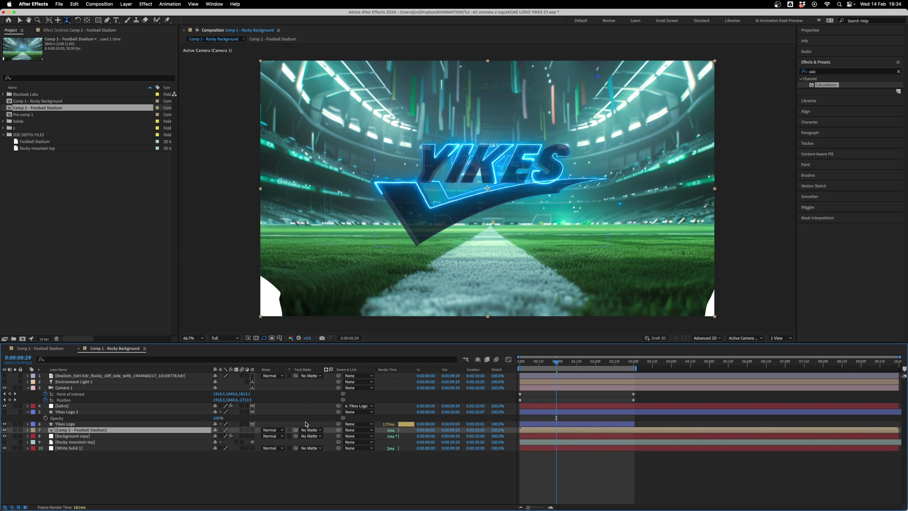
{"action": "left_click", "coordinate": [309, 429]}
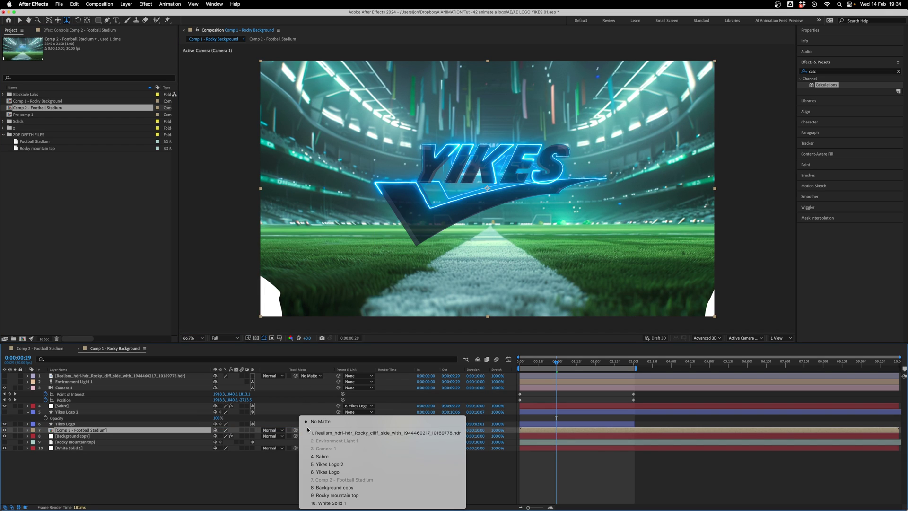
{"action": "left_click", "coordinate": [329, 464]}
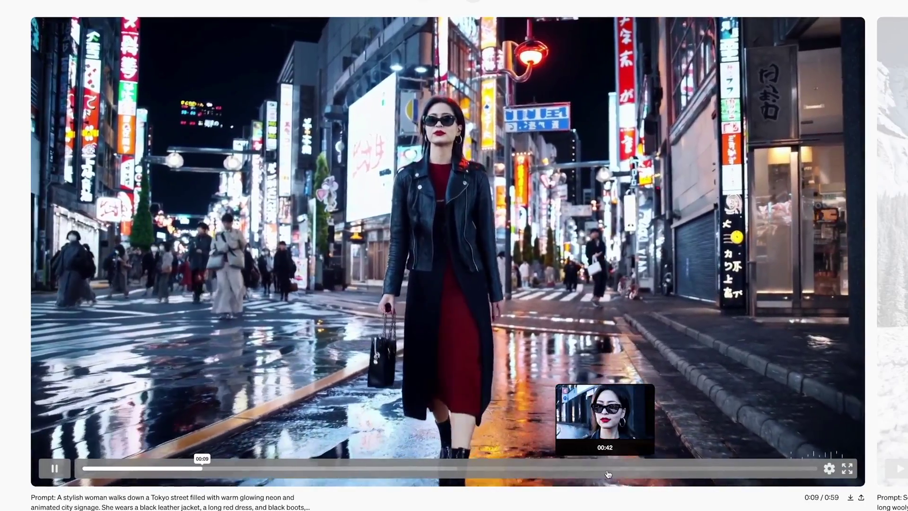
- Skip ahead to about 0:45 in the Tokyo street video on the web page
{"action": "left_click", "coordinate": [630, 468]}
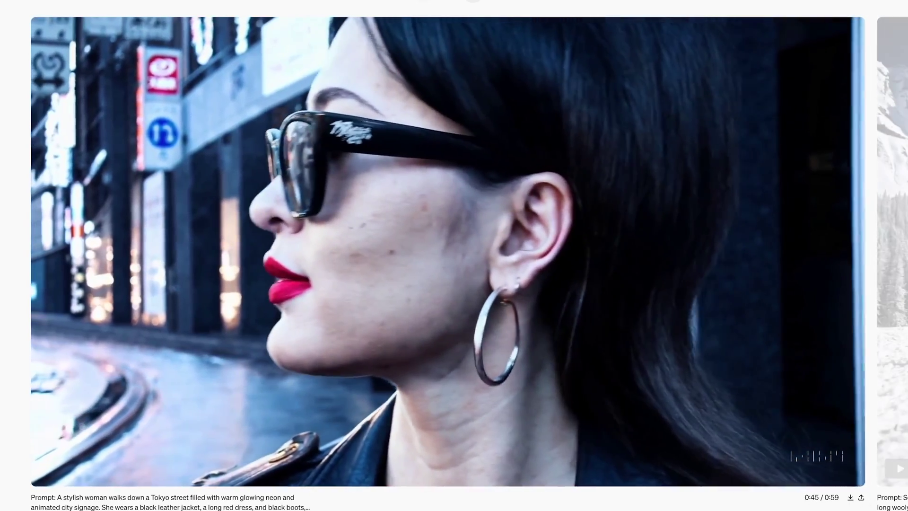